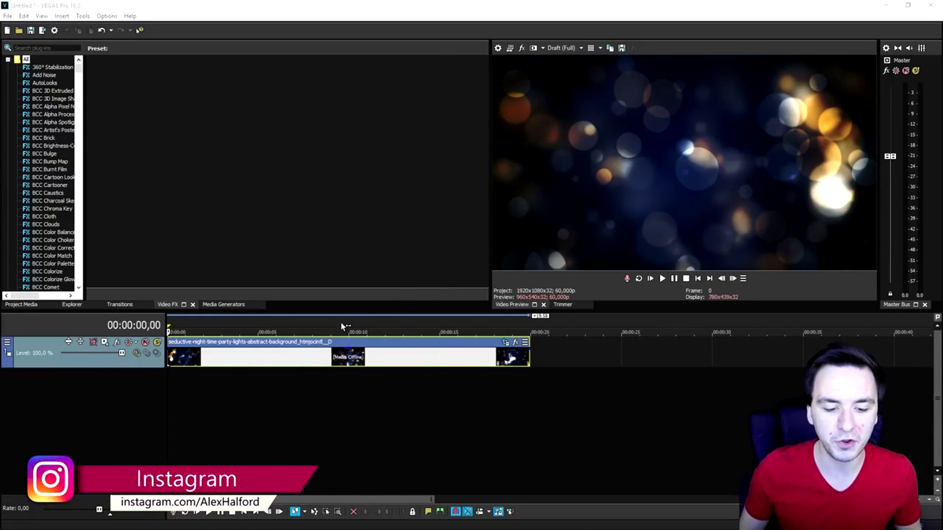
Step: Play the song from its start and again from about 35 seconds to listen for its beats
scroll(505, 349, "down", 2)
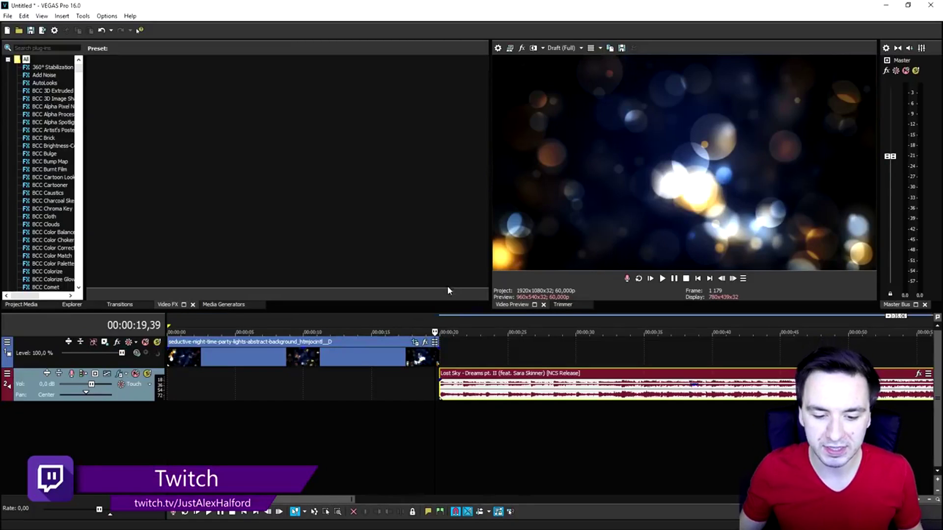
left_click(441, 324)
key("space")
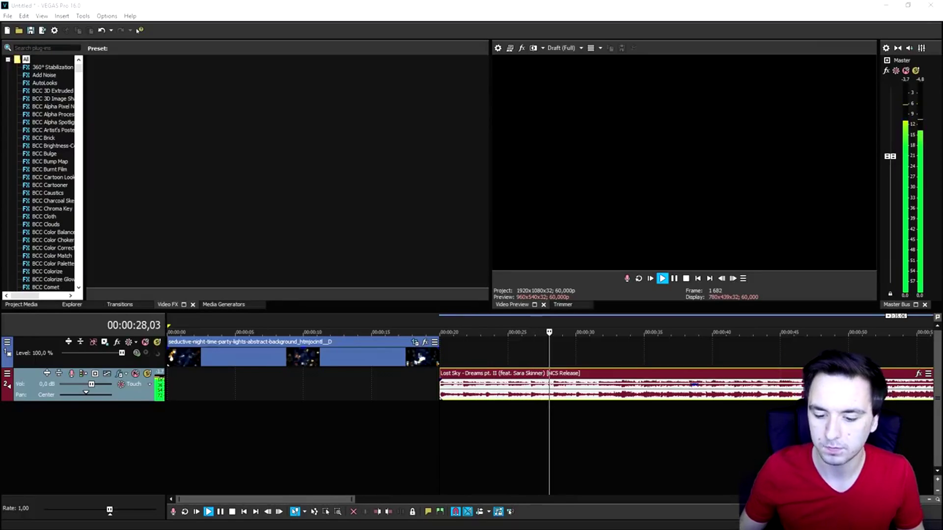
left_click(642, 329)
key("space")
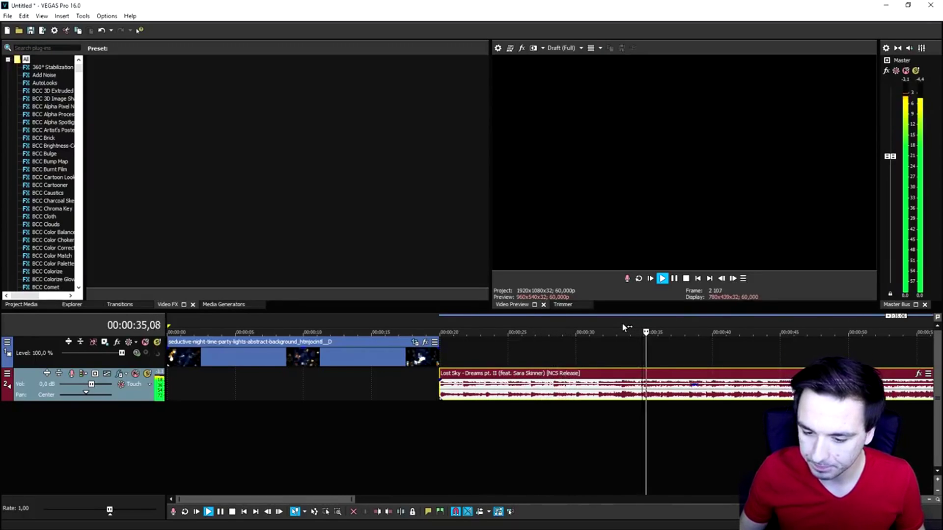
scroll(621, 324, "down", 2)
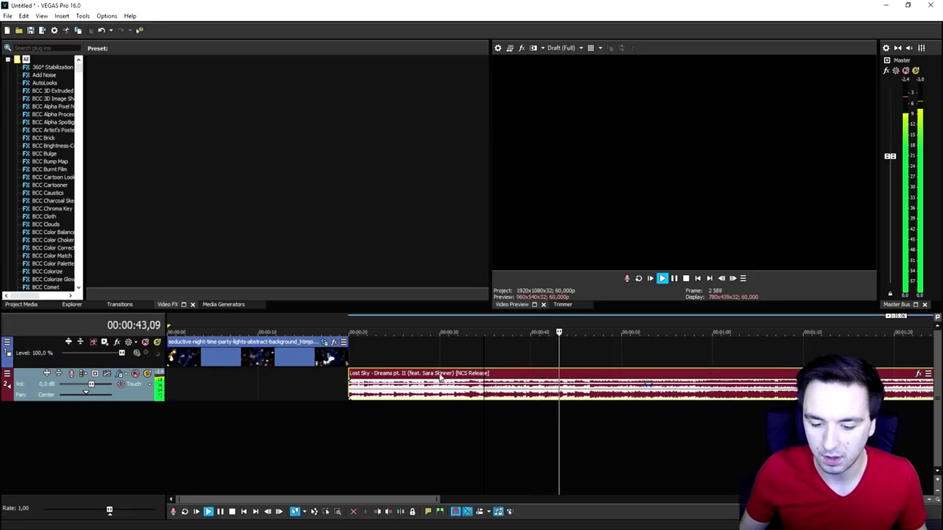
key("space")
scroll(476, 382, "down", 2)
scroll(476, 381, "down", 3)
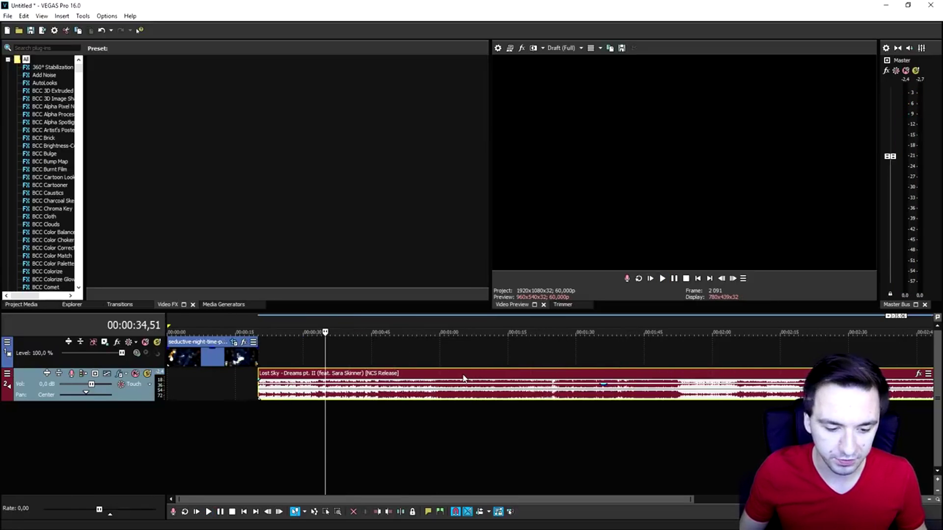
Step: Align the song with the timeline start and paste a copy of the background clip directly after the first one
left_click(697, 279)
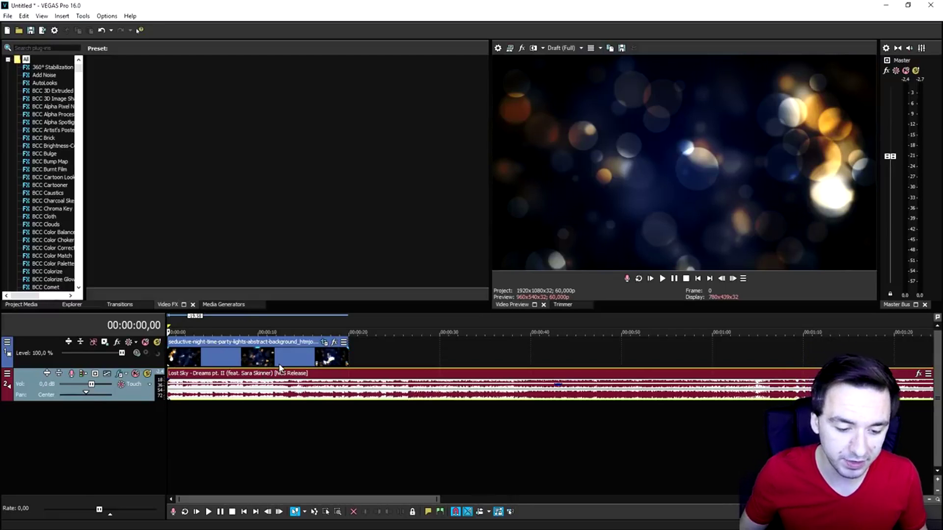
left_click(280, 367)
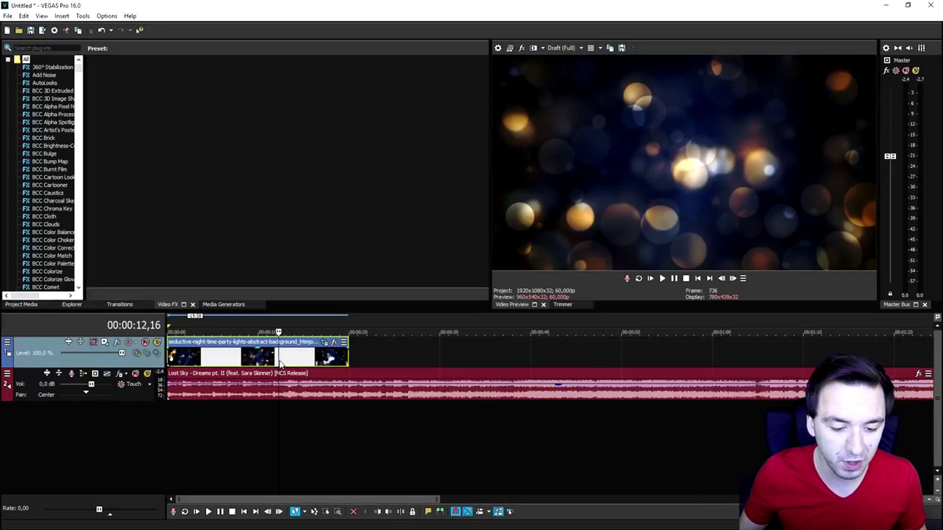
scroll(275, 365, "down", 2)
scroll(273, 364, "up", 2)
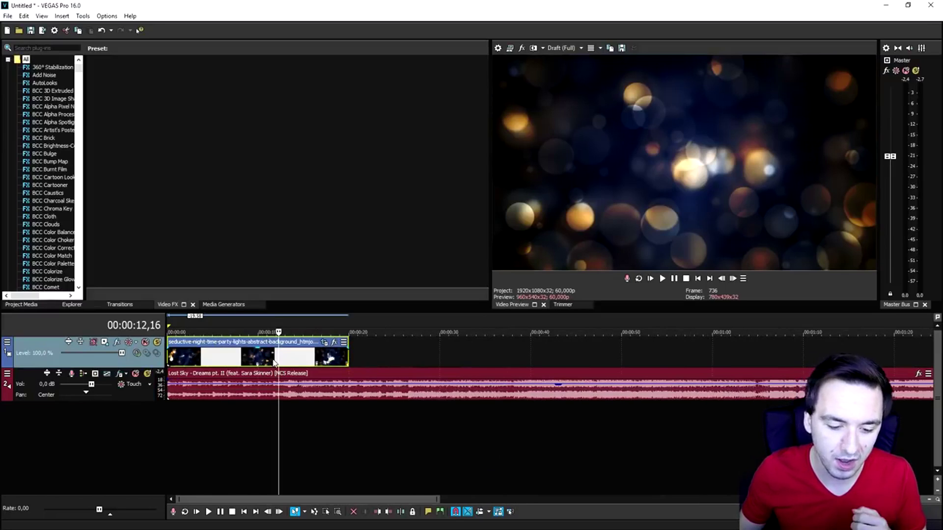
left_click(348, 361)
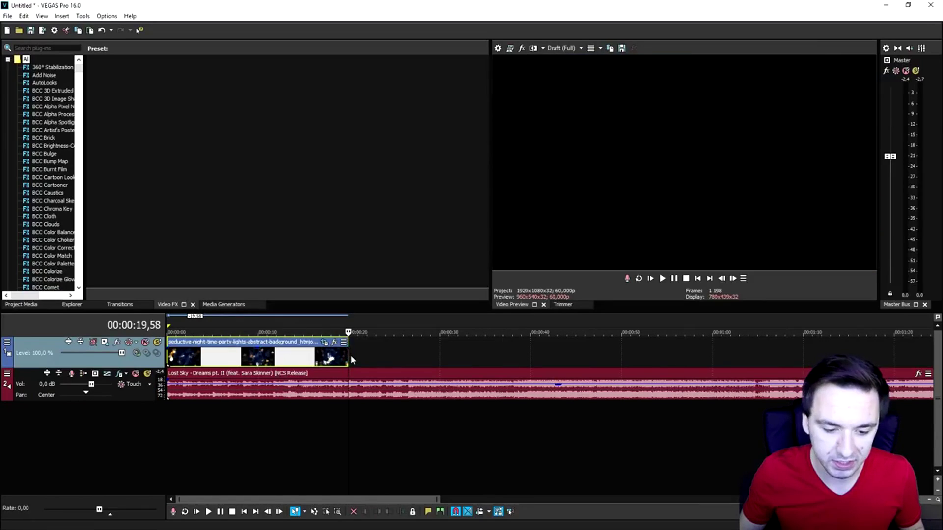
key("ctrl+v")
Step: Reverse the second copy of the background clip so it continues from the first one's last frame
left_click(337, 332)
scroll(395, 390, "up", 2)
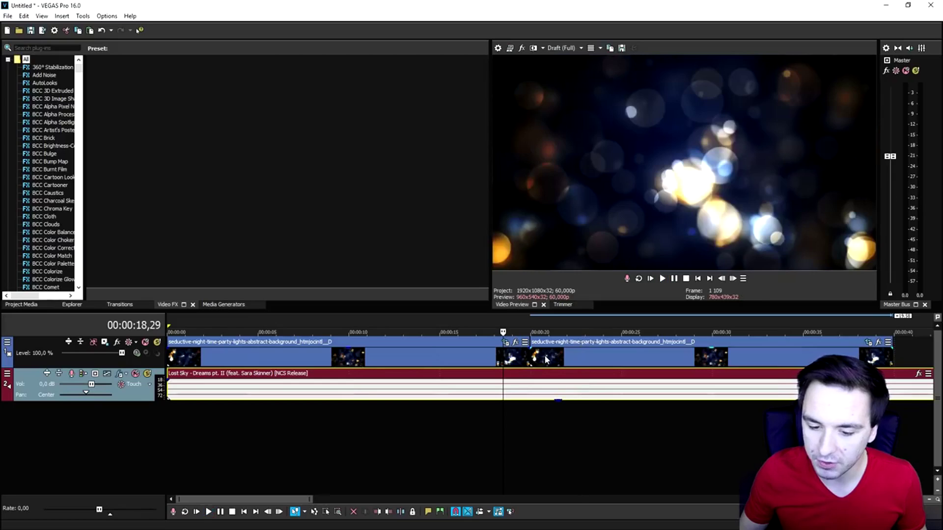
right_click(545, 360)
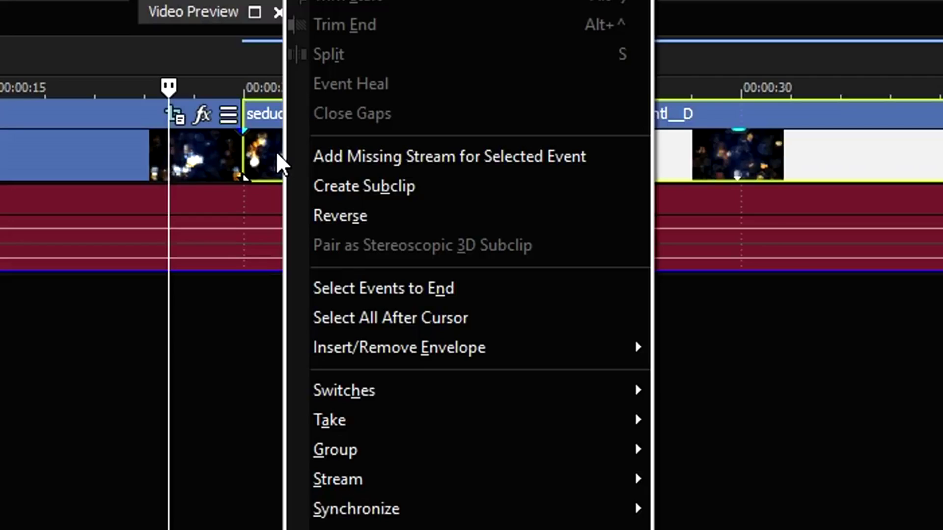
left_click(567, 379)
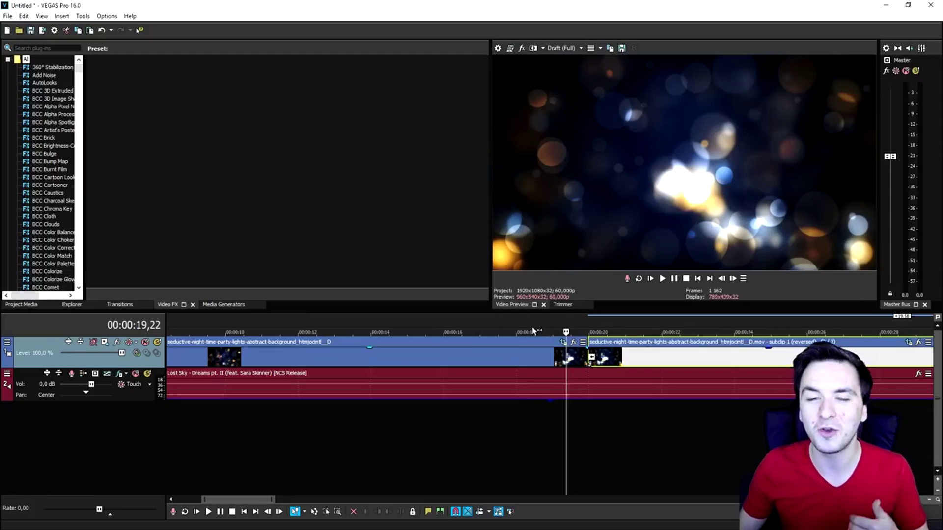
scroll(534, 332, "down", 3)
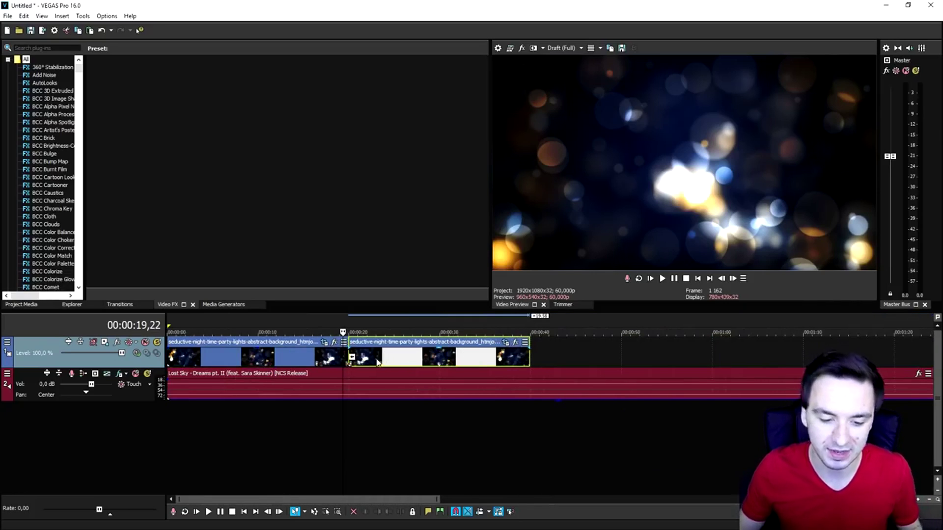
Step: Copy the forward and reversed background clips together and paste the pair twice, end to end, up to about 00:01:59
scroll(358, 355, "down", 2)
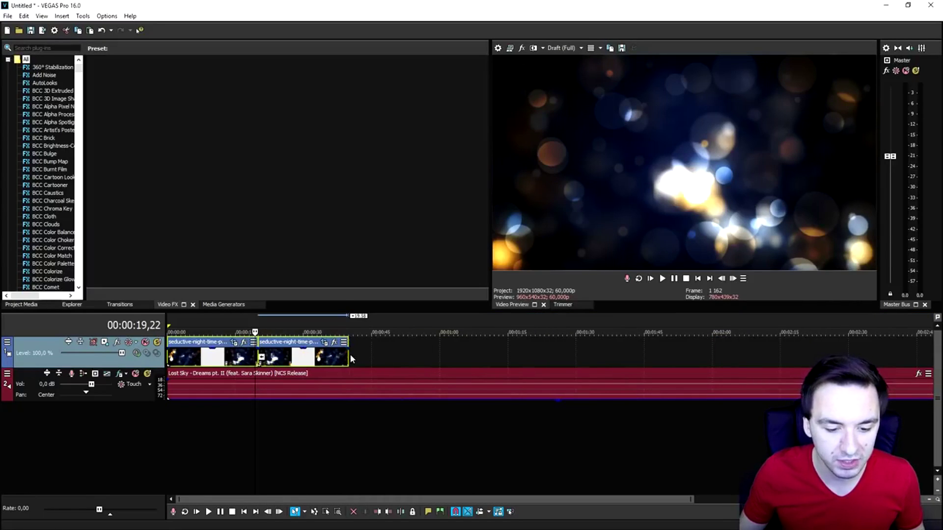
left_click(350, 354)
scroll(360, 374, "down", 1)
left_click(365, 395)
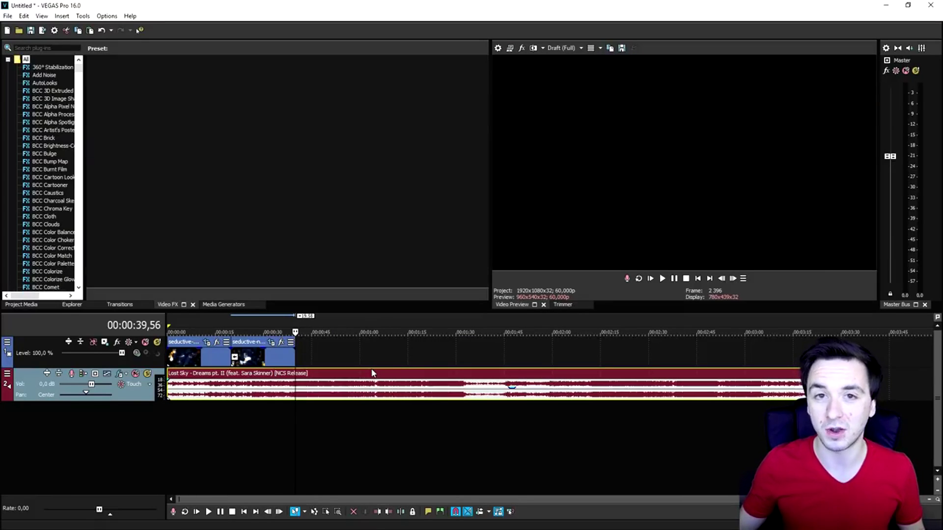
left_click(295, 354)
key("ctrl+c")
key("ctrl+v")
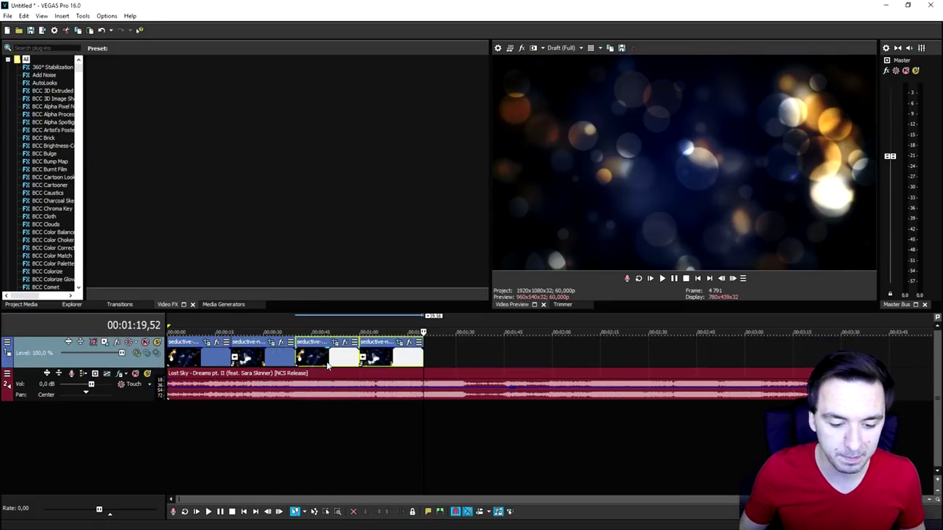
key("ctrl+v")
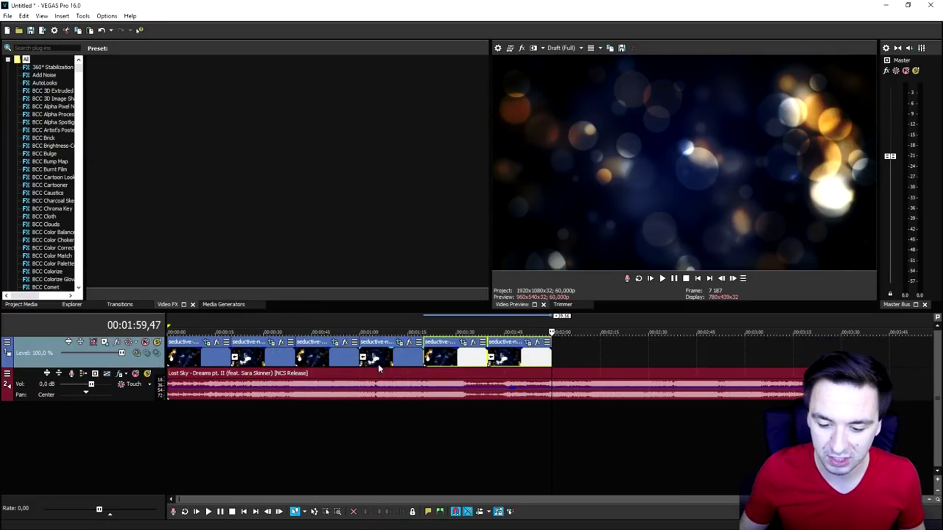
Step: Play the project briefly from the beginning to listen for the song's first beats
left_click(698, 279)
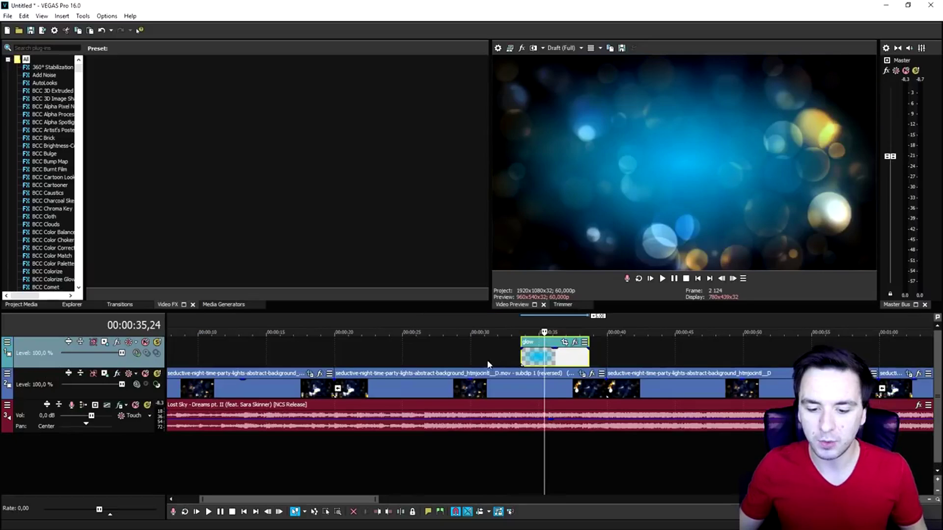
scroll(398, 369, "down", 2)
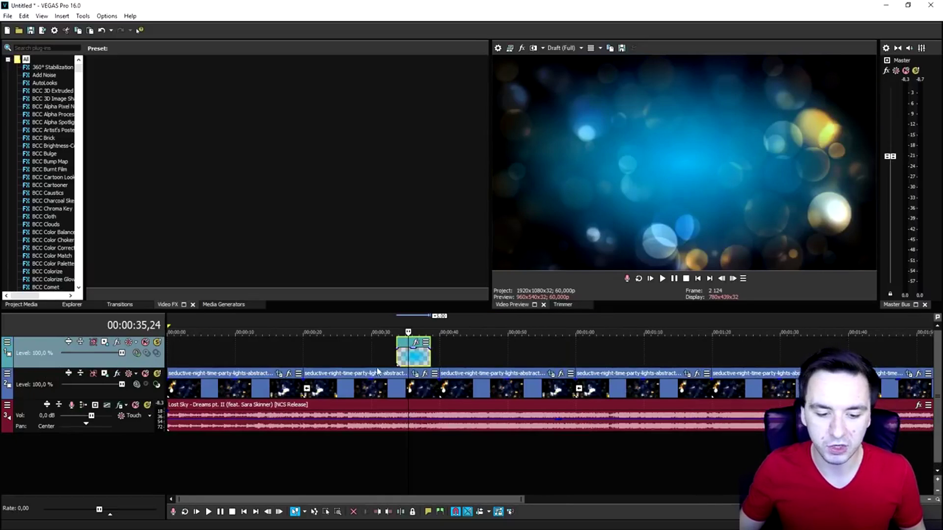
left_click(197, 346)
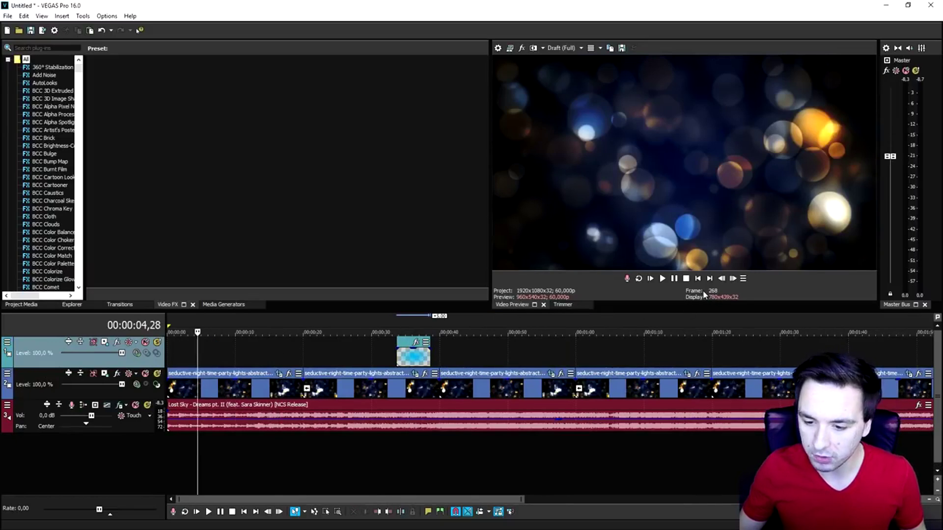
left_click(698, 279)
key("space")
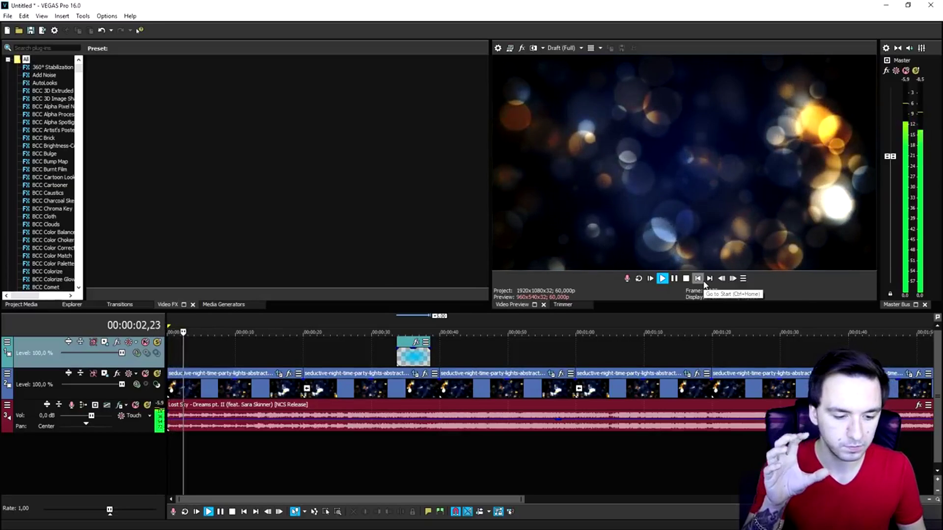
key("space")
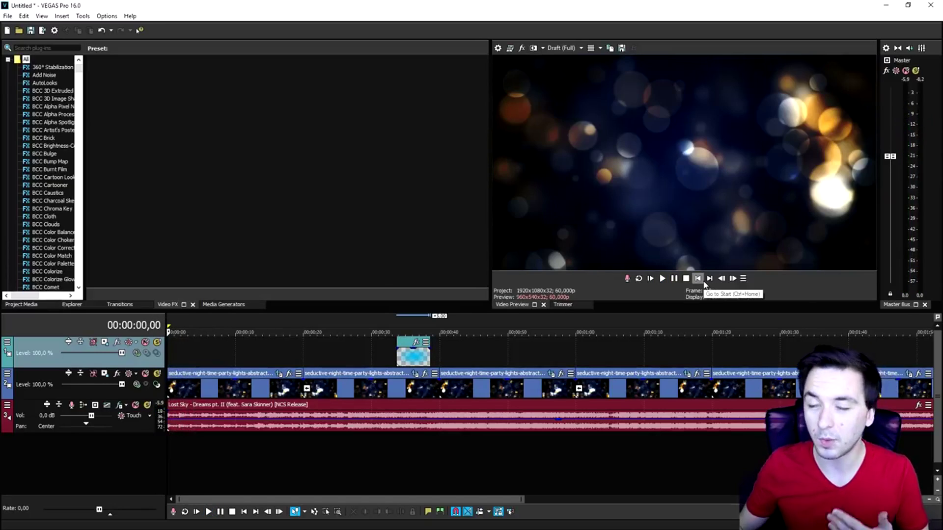
Step: Move the glow event to the timeline start and use Track Motion to enlarge it to about 2482 × 1396 at X 0, Y about -723
left_click_drag(420, 355, 109, 342)
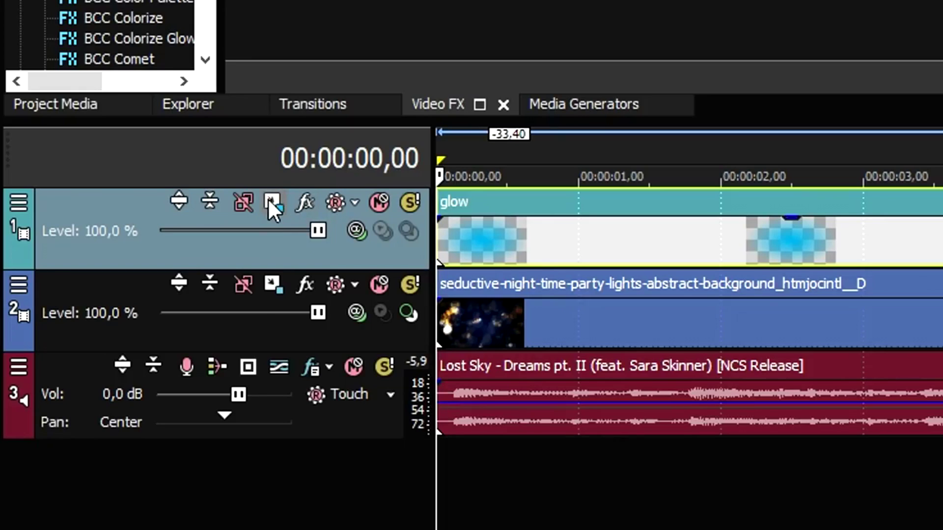
left_click(267, 198)
left_click_drag(487, 287, 487, 289)
left_click_drag(626, 376, 622, 457)
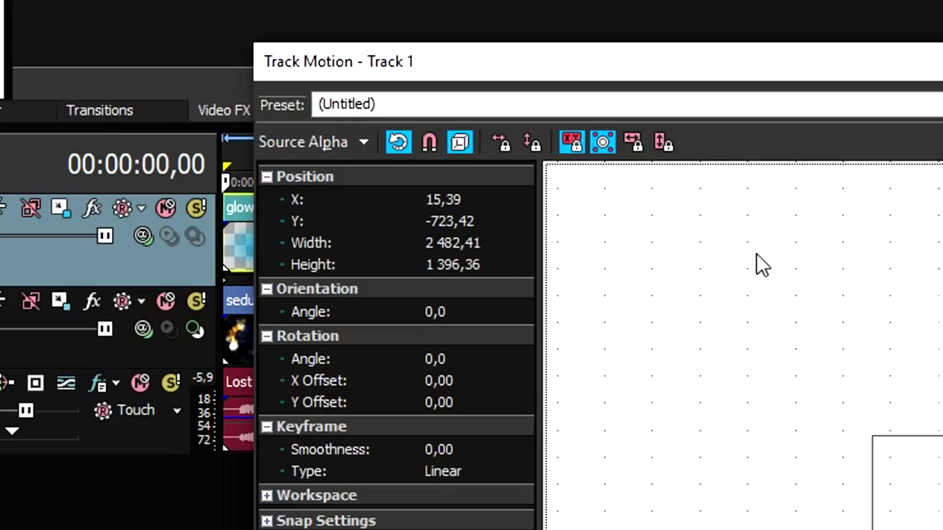
left_click(464, 199)
type("0")
key("Return")
key("alt+F4")
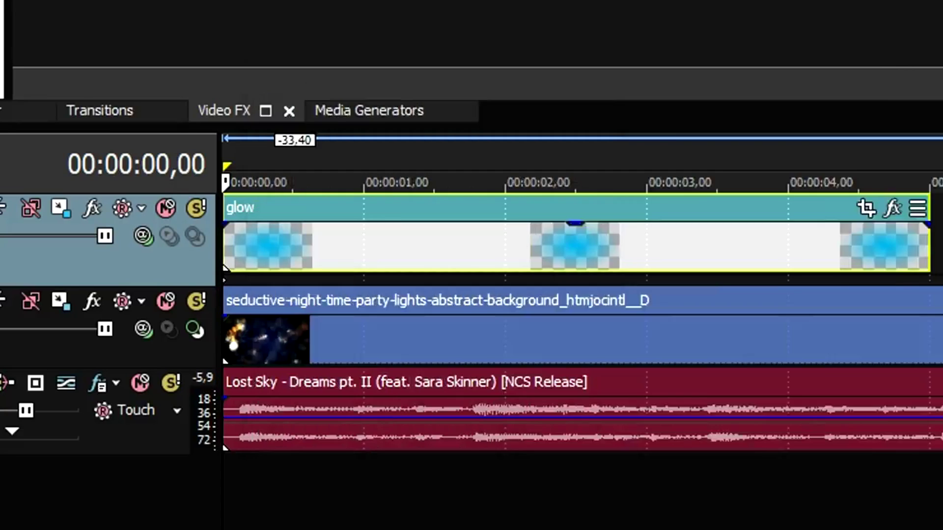
Step: Shorten the glow event to about half a second and give it a fade-out
left_click_drag(933, 210, 294, 221)
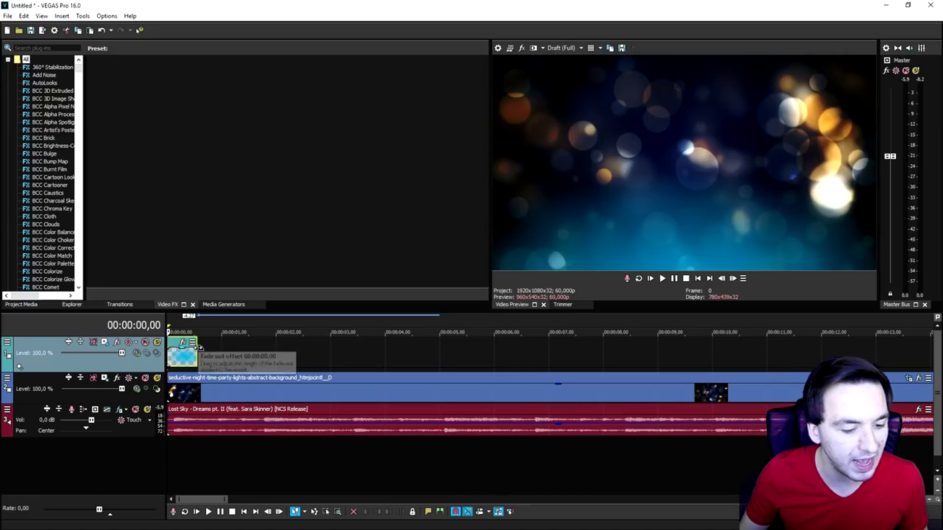
left_click_drag(199, 348, 181, 350)
scroll(267, 363, "up", 3)
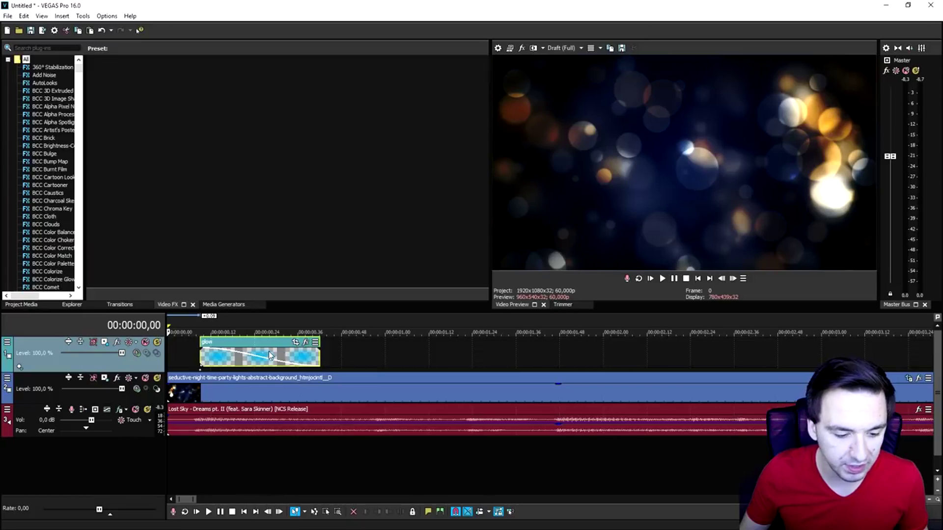
Step: Align the glow event with the song's first beat at about 00:00:00,08 and trim its end by 6 frames
left_click_drag(260, 353, 269, 355)
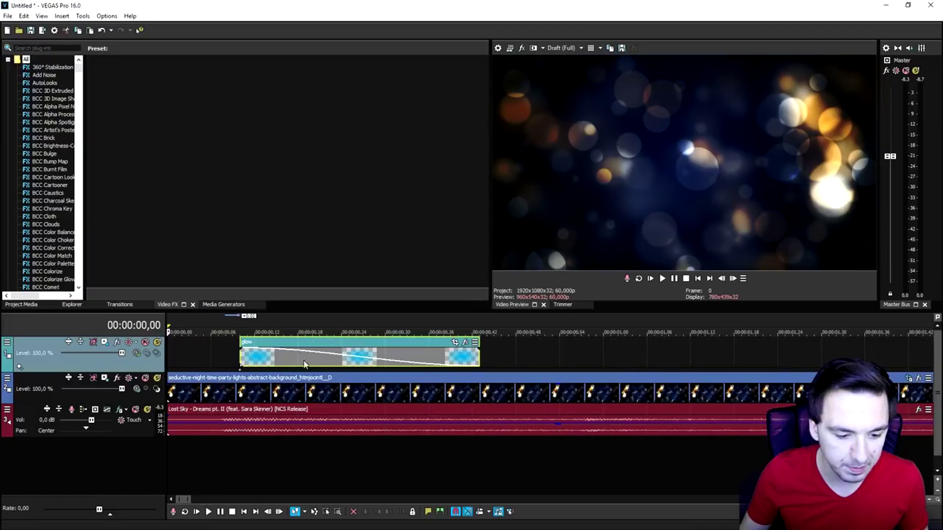
left_click_drag(302, 364, 284, 364)
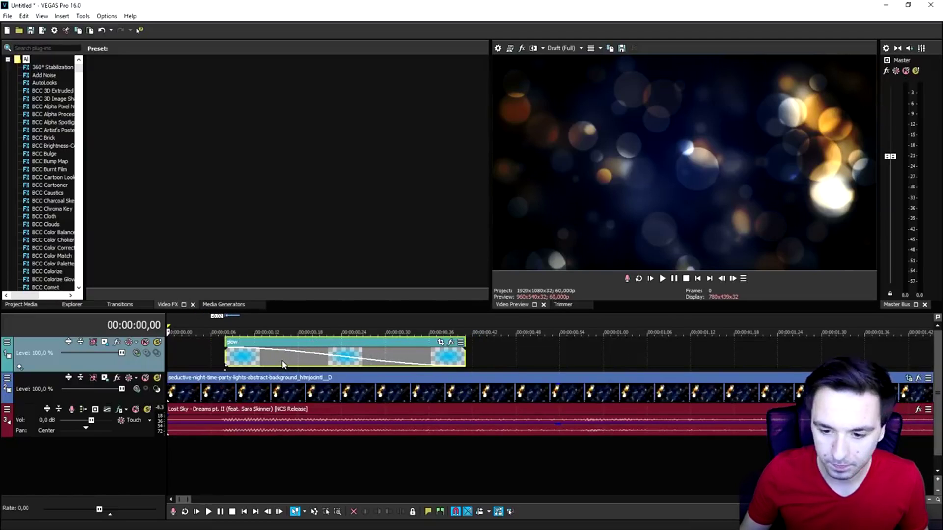
key("space")
scroll(282, 361, "down", 5)
key("space")
left_click_drag(241, 351, 231, 352)
Step: Paste a copy of the glow event on the same track and shift it to the next beat, at about 00:00:00,49
key("ctrl+c")
left_click(247, 354)
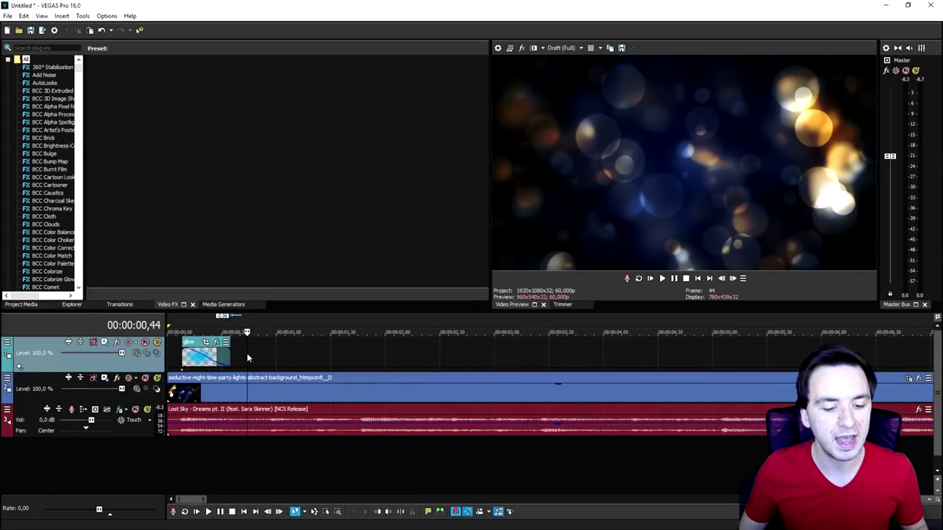
key("ctrl+v")
key("ctrl+Home")
key("space")
scroll(460, 343, "up", 4)
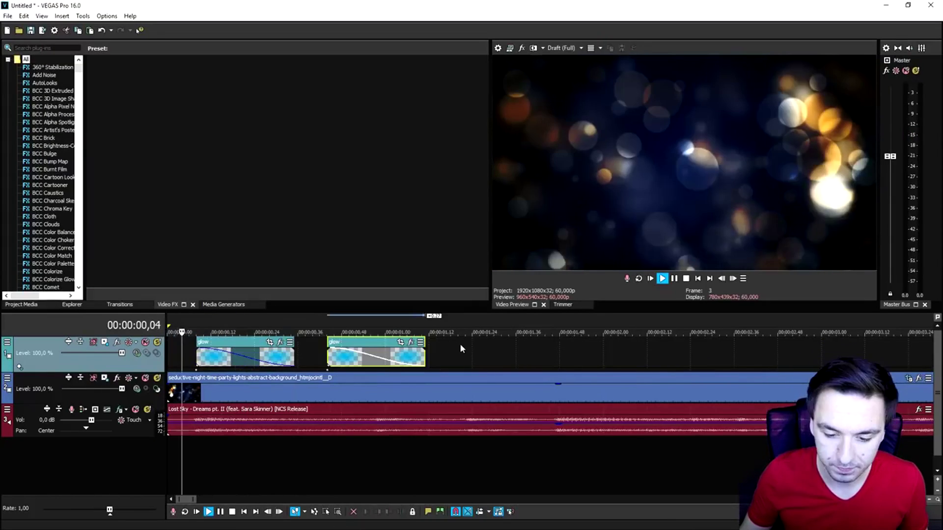
key("space")
left_click_drag(471, 361, 494, 361)
key("space")
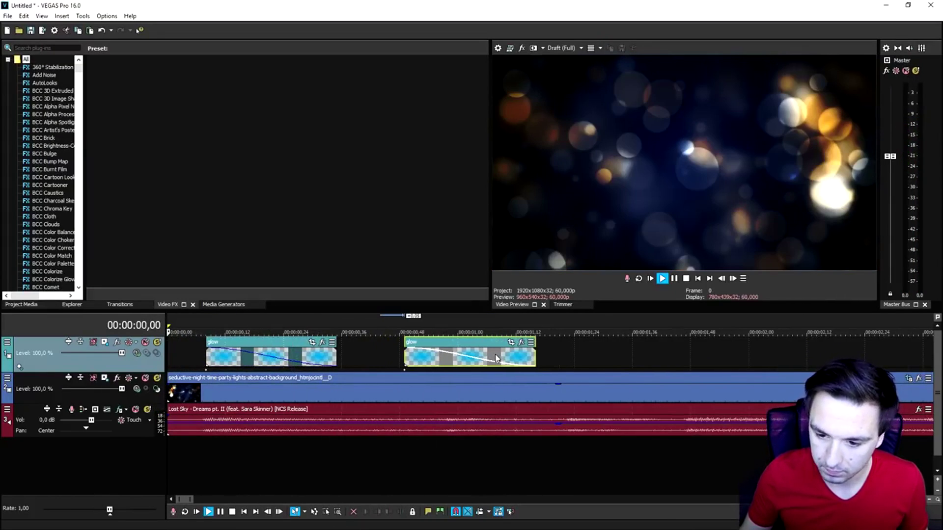
key("space")
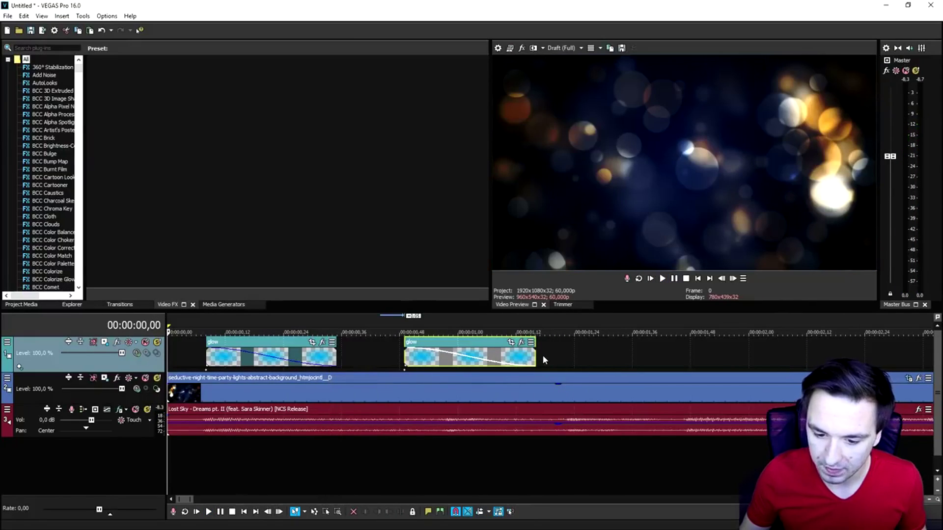
Step: Insert a video track above the glow track, paste a glow copy on it at about one second and play the result
right_click(546, 352)
left_click(589, 256)
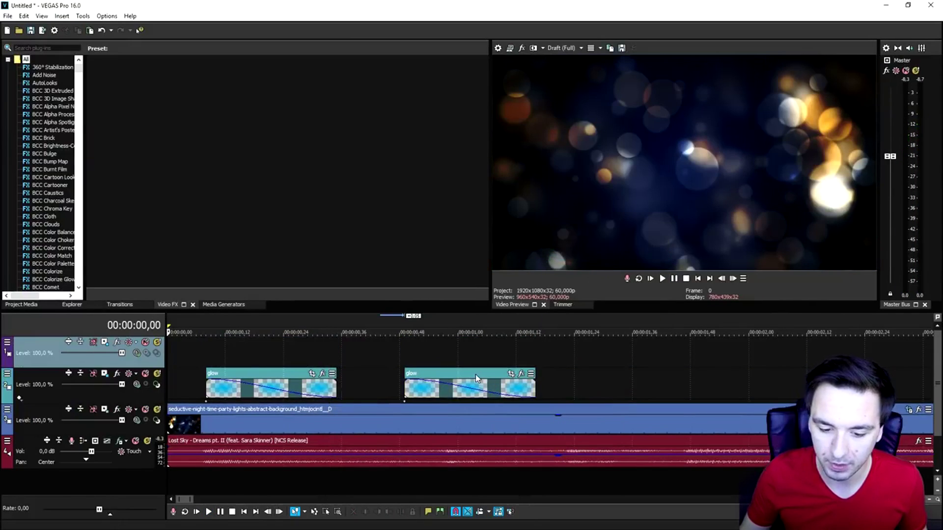
left_click(475, 374)
key("ctrl+c")
left_click(471, 351)
key("ctrl+v")
key("space")
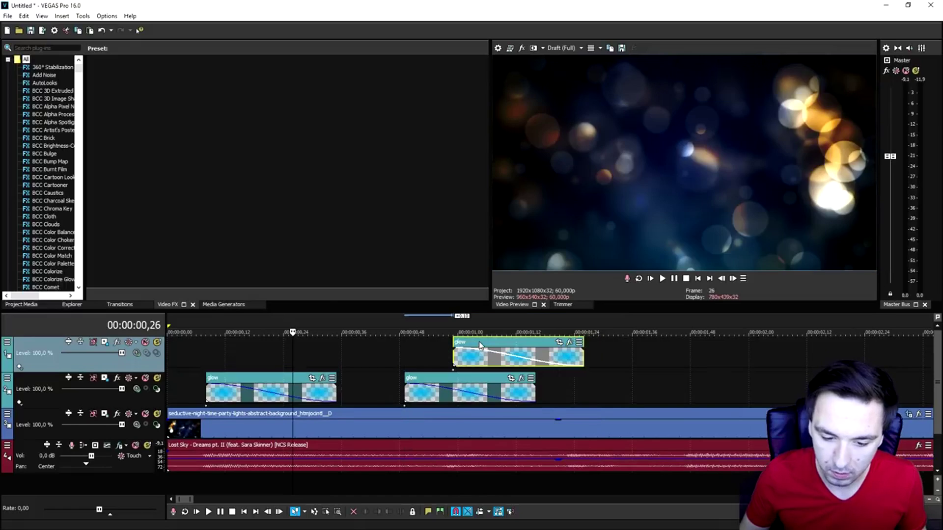
Step: Shift the glow copy on the upper track 12 frames later and play the sequence from the start
left_click_drag(493, 346, 536, 346)
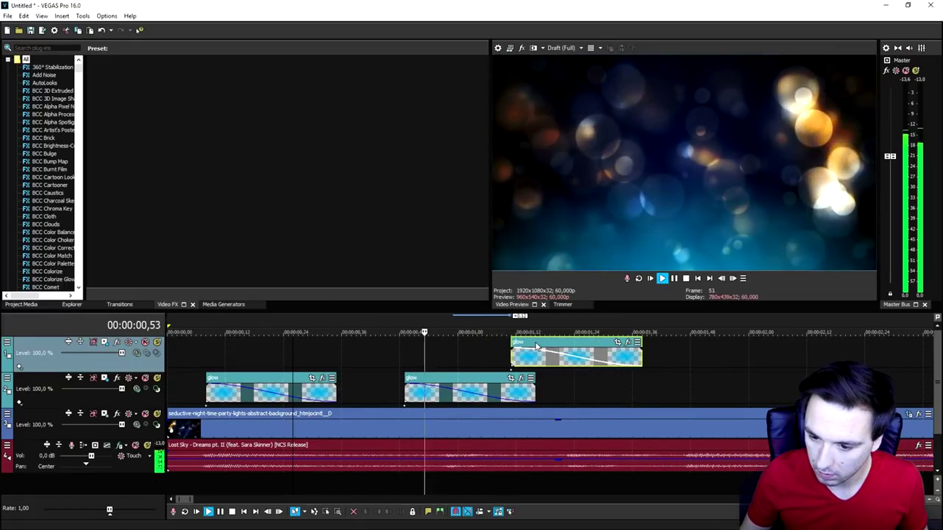
left_click(697, 278)
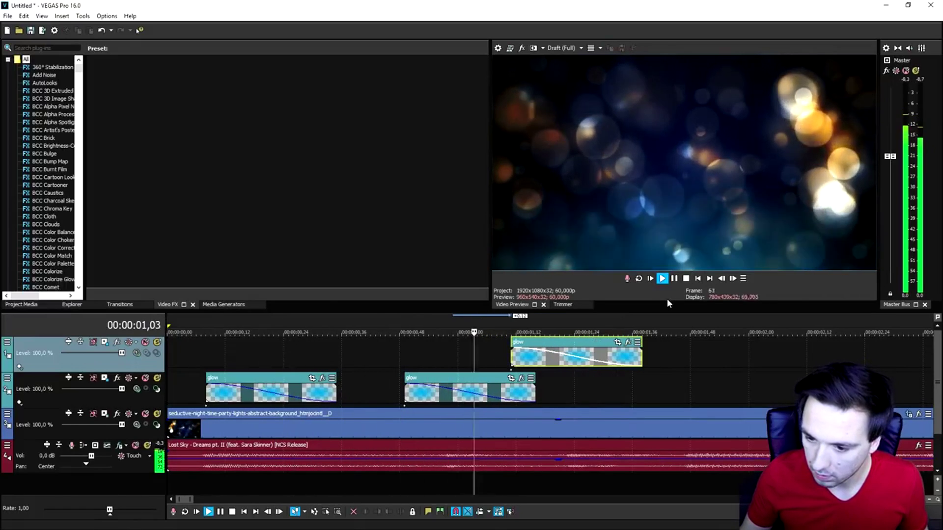
key("space")
scroll(492, 360, "down", 3)
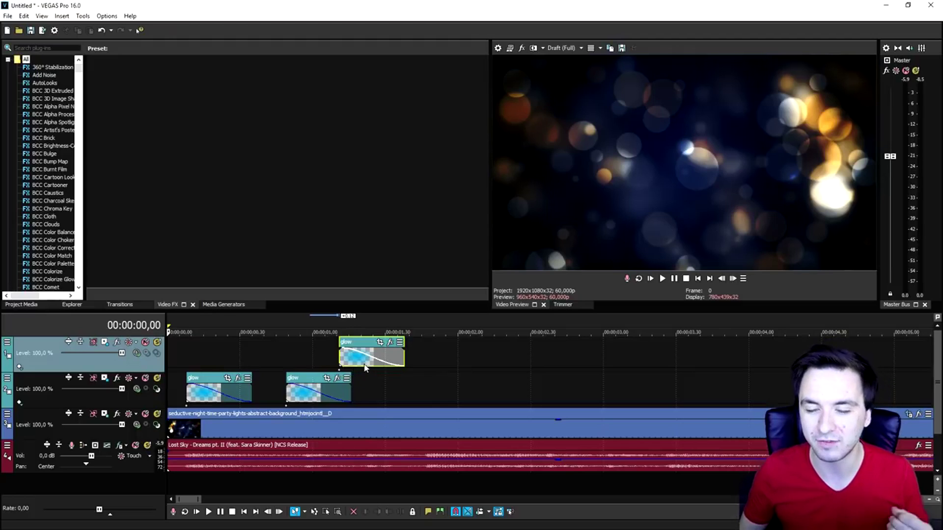
key("space")
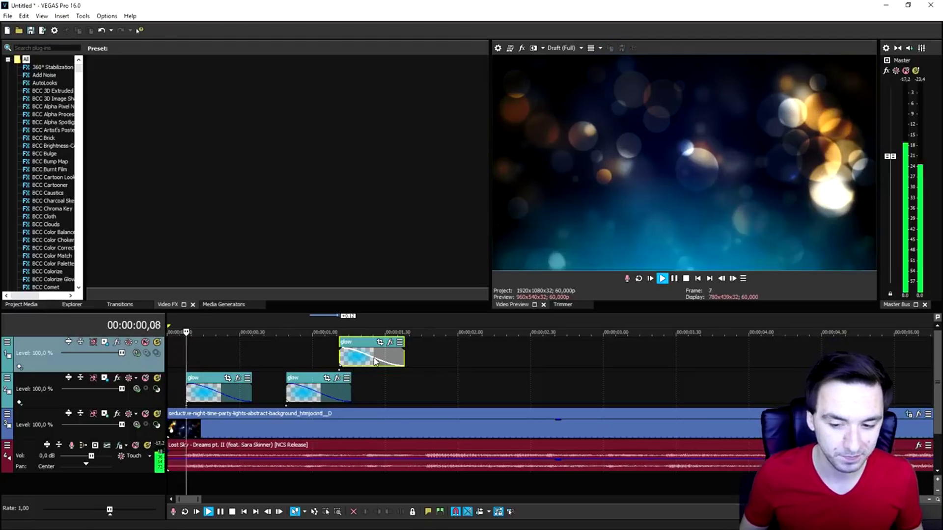
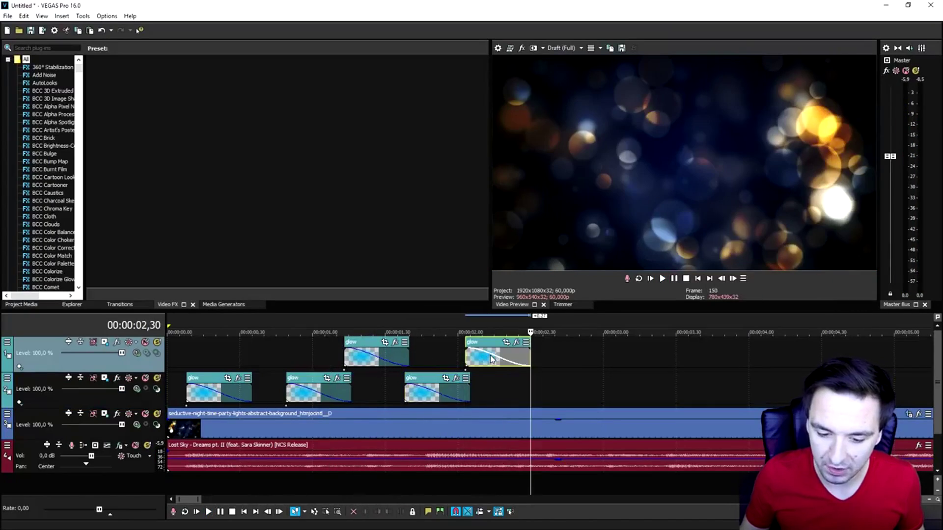
Step: Listen to the song from about 00:00:01,45 and trim the last glow event on the upper track by 17 frames
left_click(423, 325)
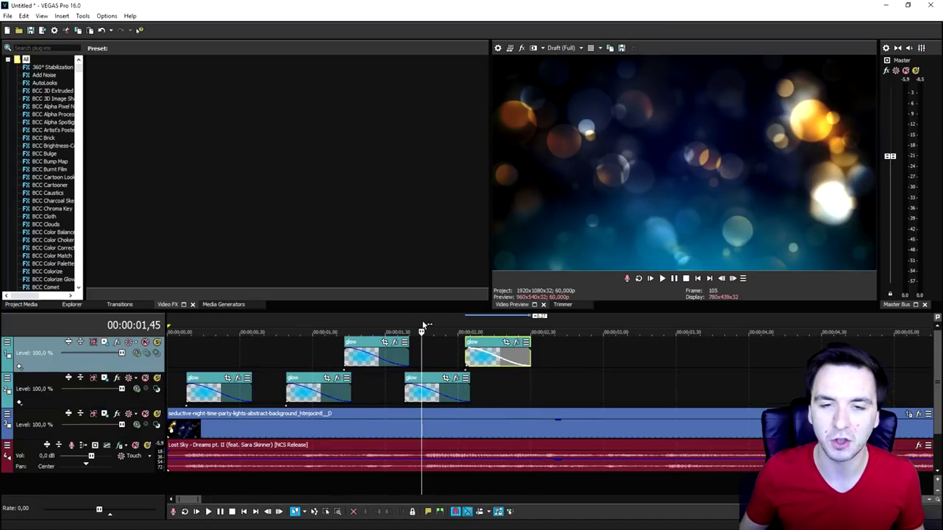
key("space")
key("space")
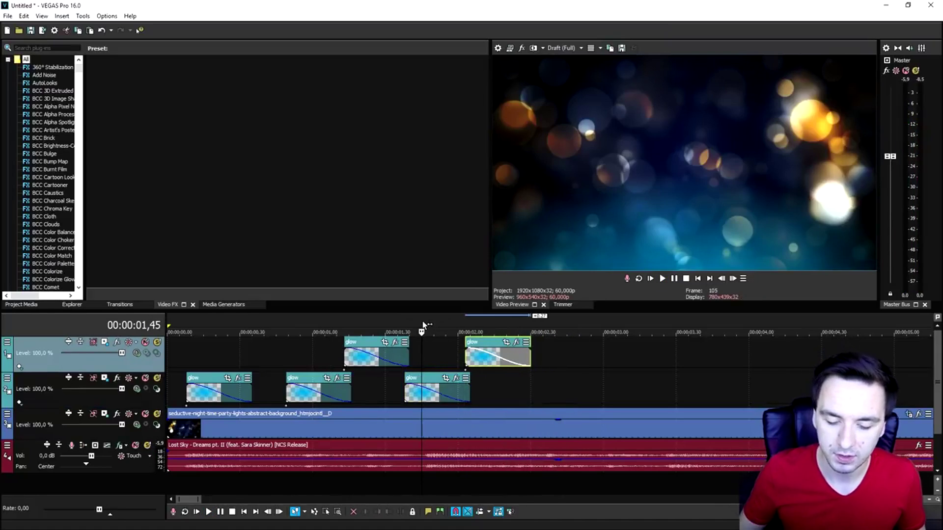
left_click_drag(481, 297, 354, 310)
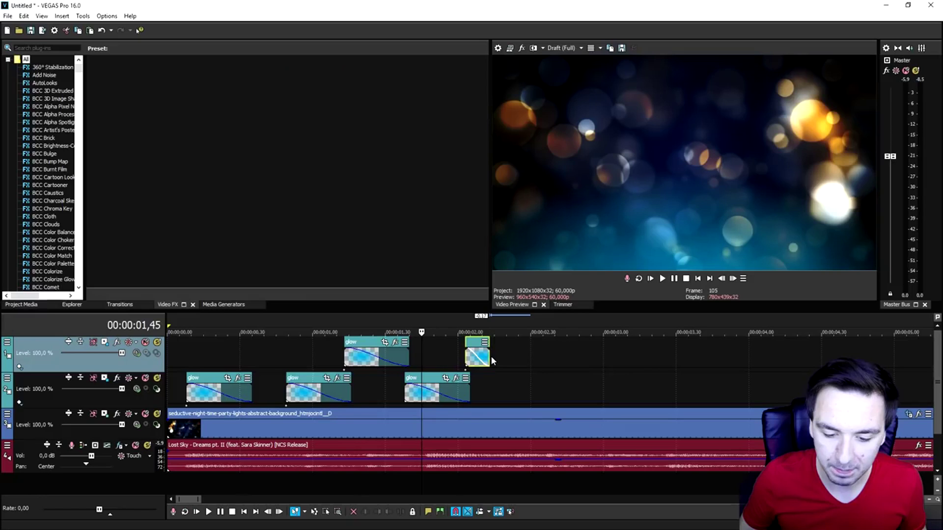
Step: Paste two copies of the shortened glow event directly after it and play from about 00:00:01,34
key("ctrl+v")
key("ctrl+v")
left_click(419, 317)
left_click(395, 317)
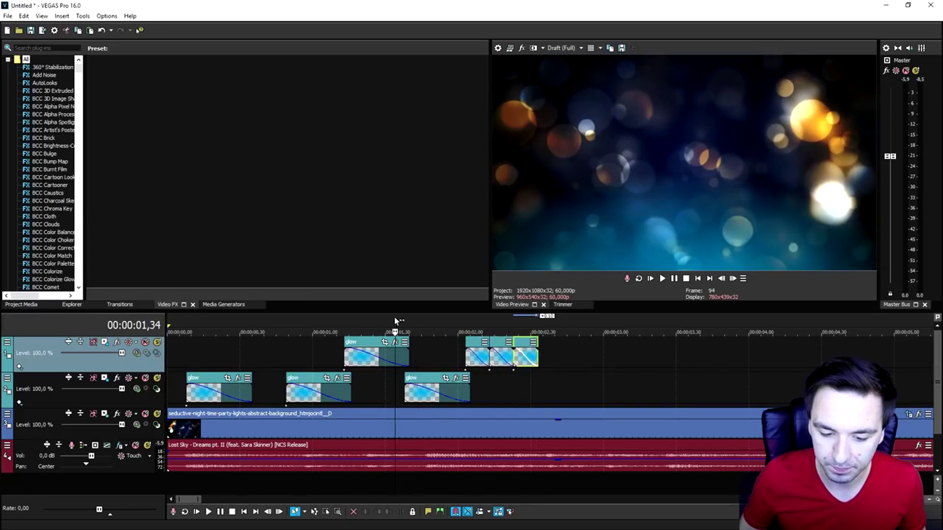
key("space")
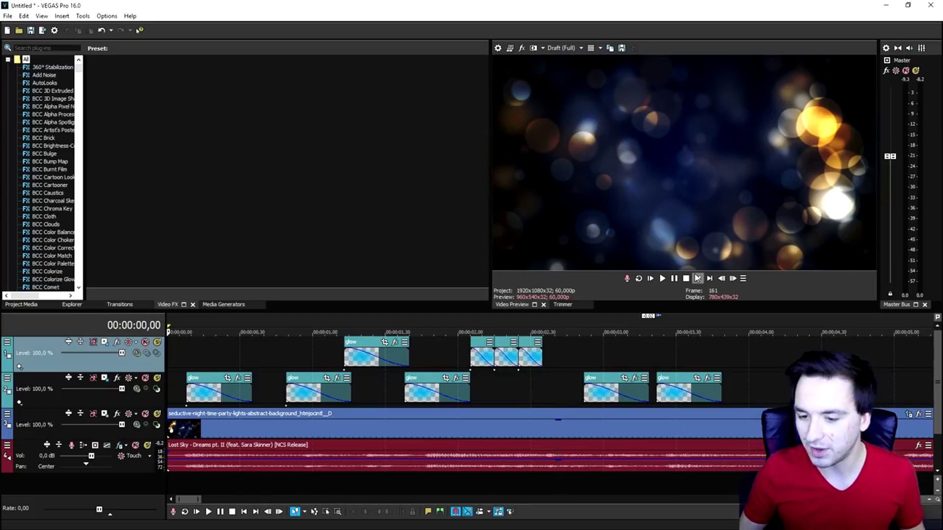
Step: Delete the last two glow events on the lower glow track
left_click(697, 278)
left_click_drag(629, 320, 516, 326)
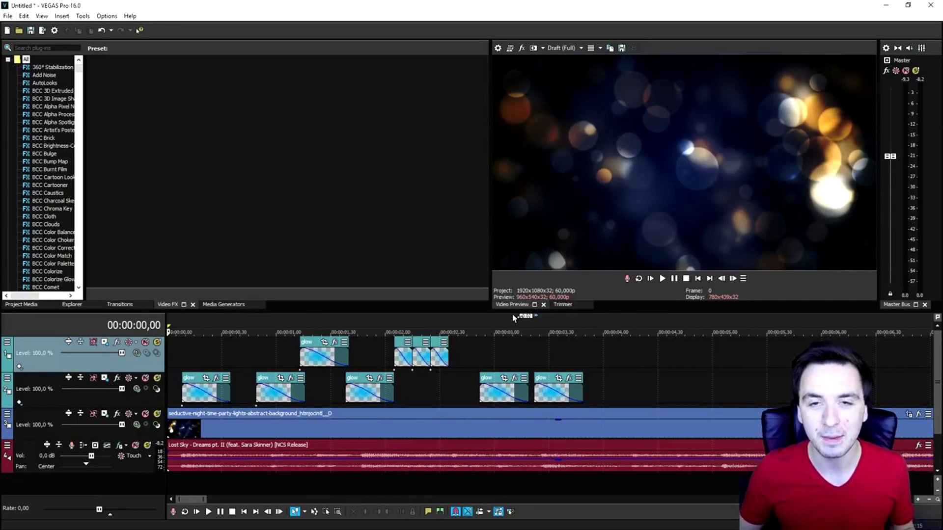
left_click_drag(515, 321, 488, 338)
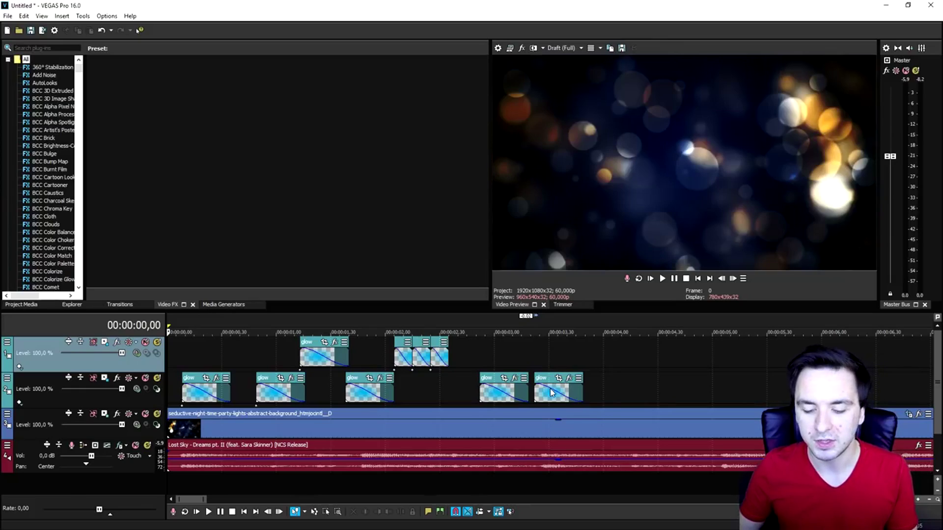
left_click(551, 391)
key("Delete")
left_click(501, 392)
key("Delete")
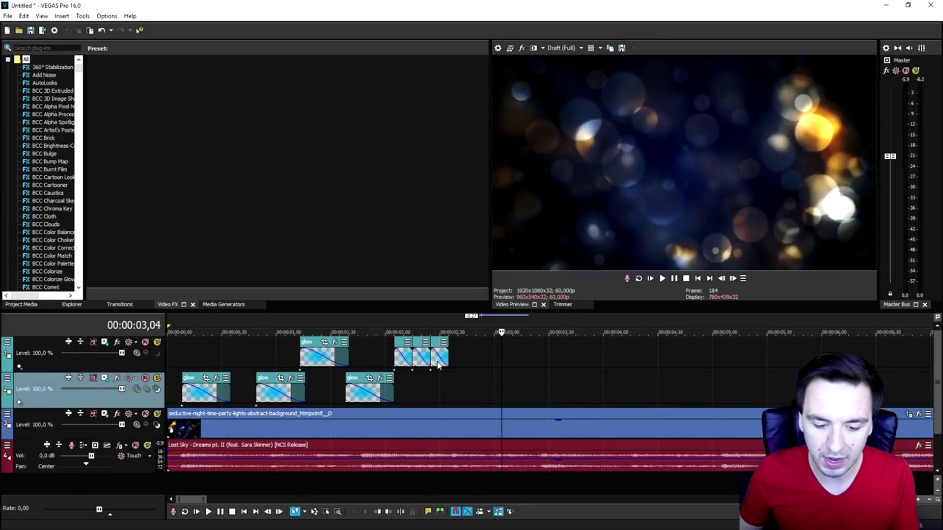
Step: Delete the glow events on the upper glow track
left_click(439, 354)
key("Delete")
left_click(401, 354)
key("Delete")
left_click(322, 354)
key("Delete")
Step: Delete the three remaining glow events on the lower glow track and remove one of the emptied tracks
left_click(375, 392)
key("Delete")
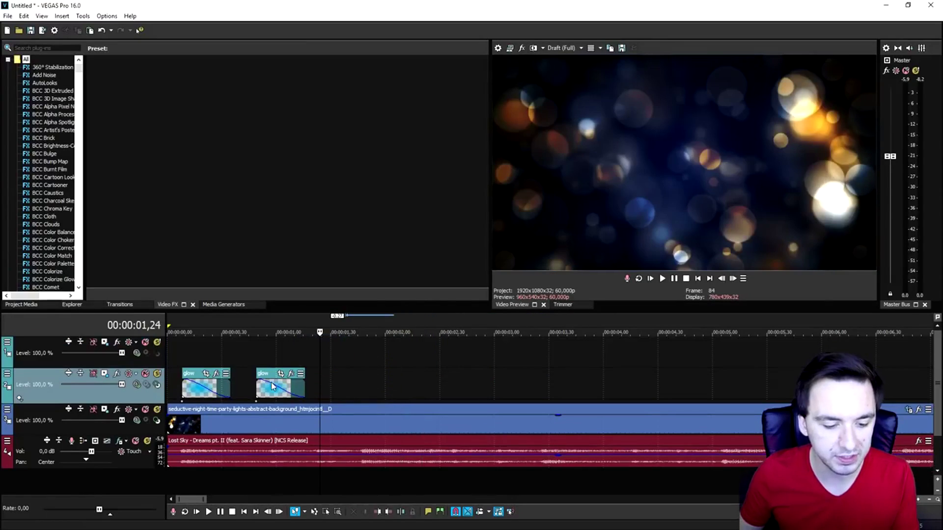
left_click(271, 392)
key("Delete")
left_click(200, 391)
key("Delete")
right_click(132, 371)
left_click(143, 354)
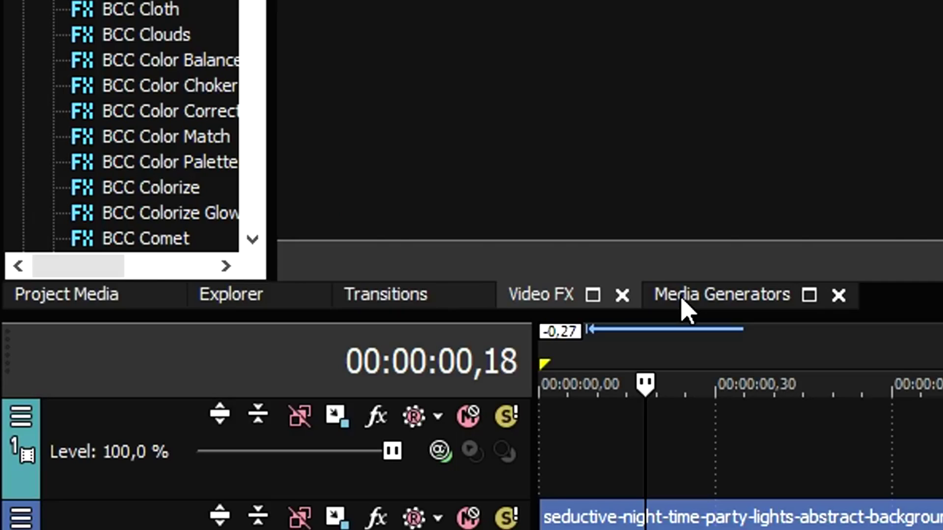
Step: Add the Default Text preset of the (Legacy) Text generator to the empty top track at about 00:00:00,50
left_click(683, 302)
scroll(221, 10, "down", 10)
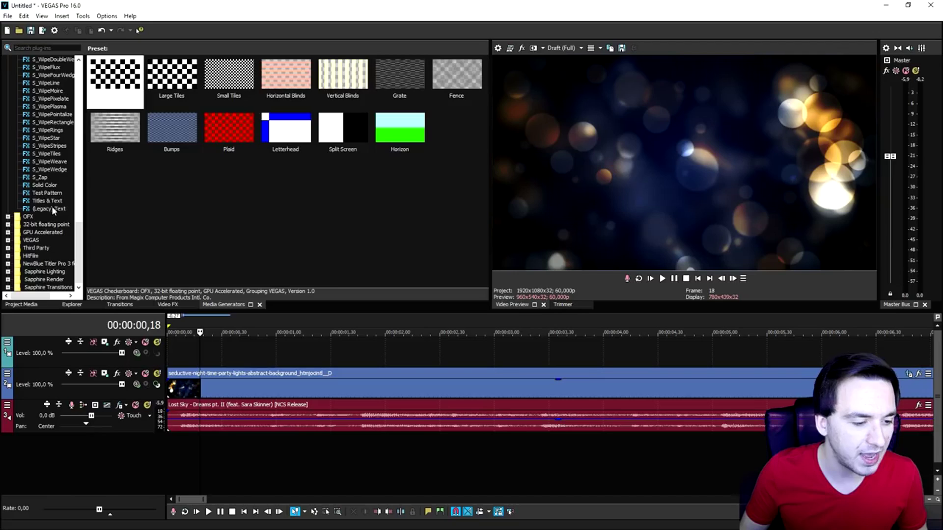
left_click(134, 197)
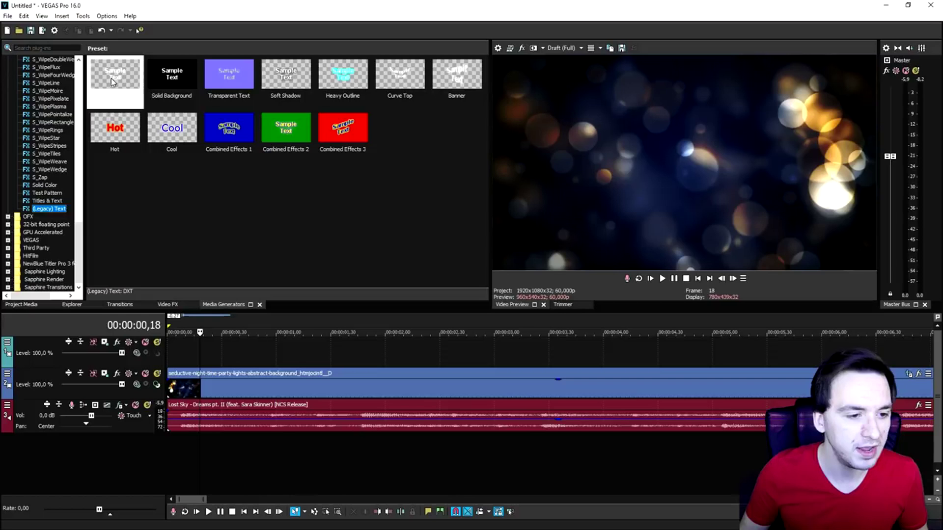
left_click_drag(115, 78, 287, 357)
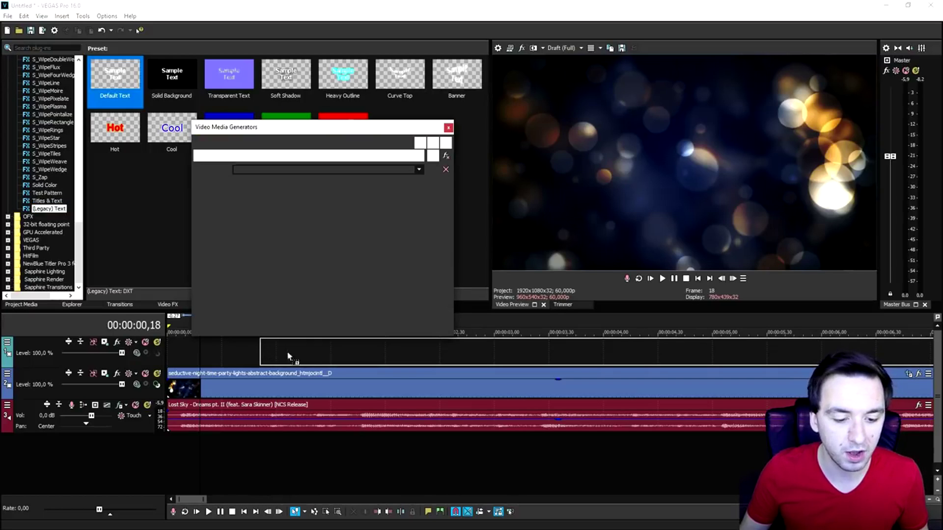
left_click(357, 352)
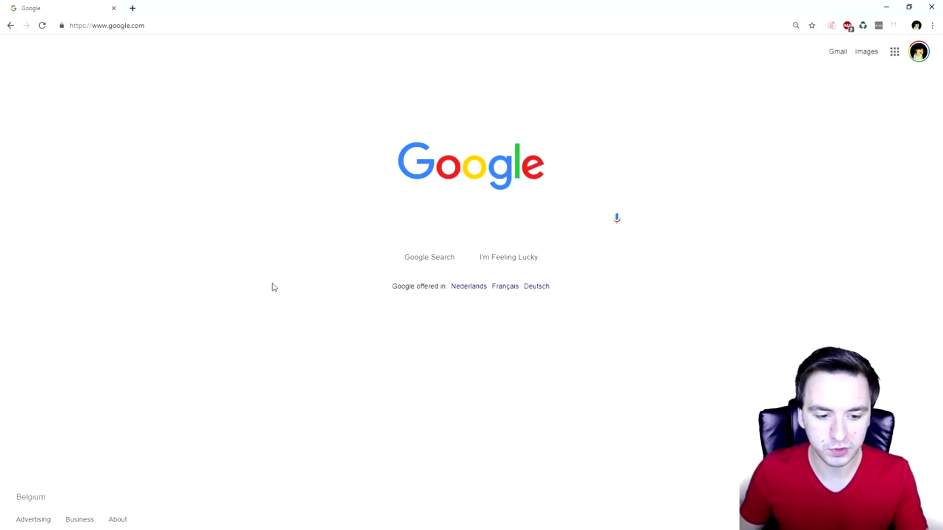
Step: Switch to the web browser and search Google for "lost sky dreams part 2 lyrics"
left_click(375, 218)
type("lost sky dreams")
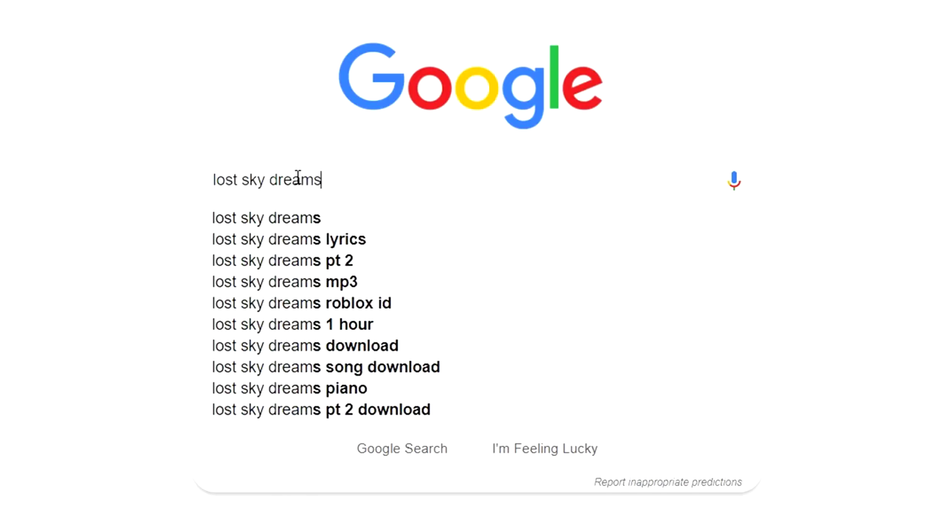
type(" part 2 lyrics")
key("Return")
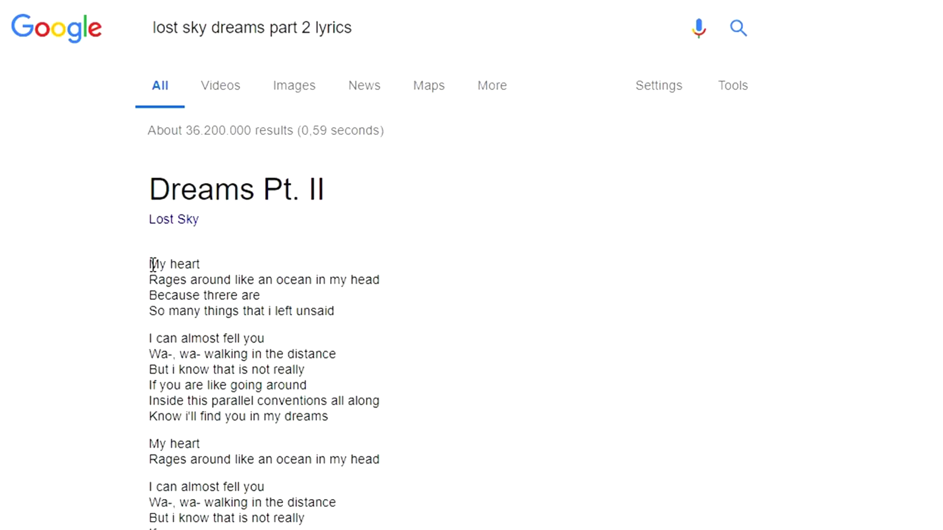
Step: Transfer the first four lyric lines into a WordPad document and copy the line "My heart" from it
left_click_drag(154, 265, 348, 319)
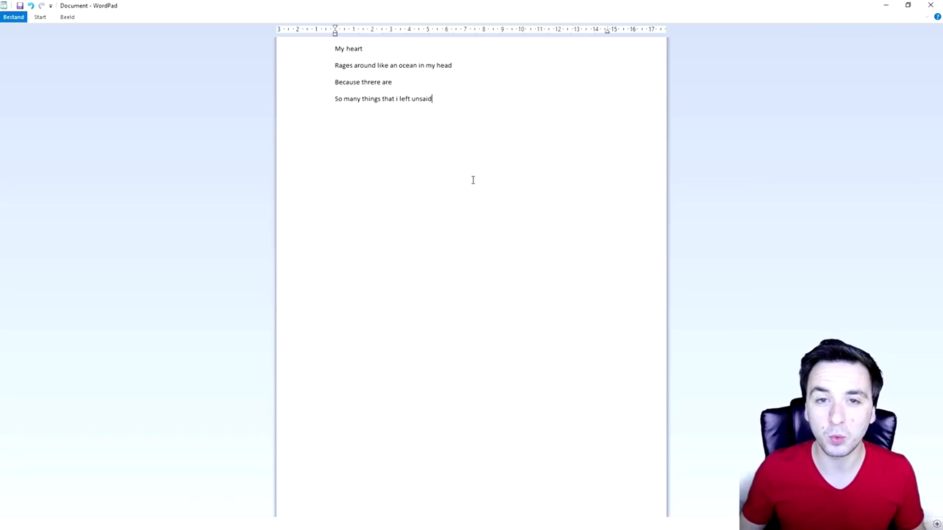
left_click_drag(354, 82, 232, 71)
key("ctrl+c")
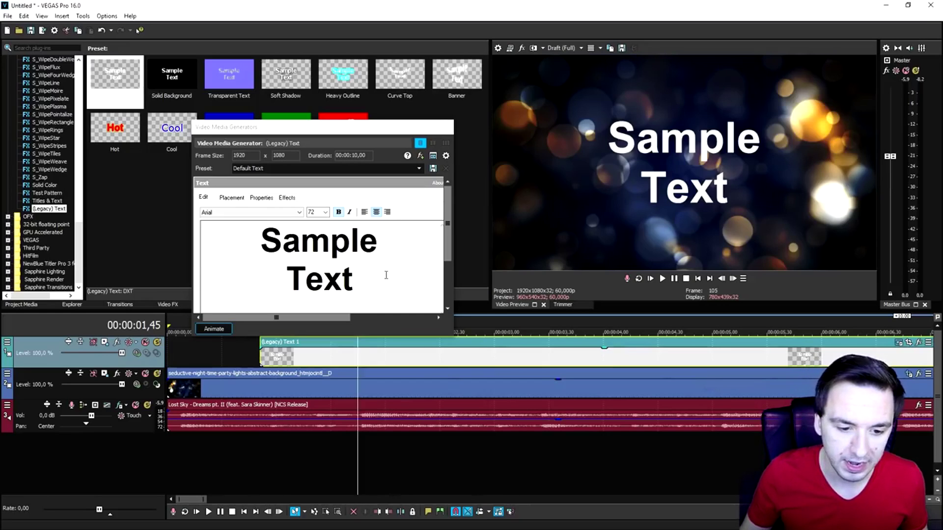
Step: Back in VEGAS Pro, replace the sample text with "My heart" and set its font size to 50
left_click_drag(358, 286, 216, 215)
key("ctrl+v")
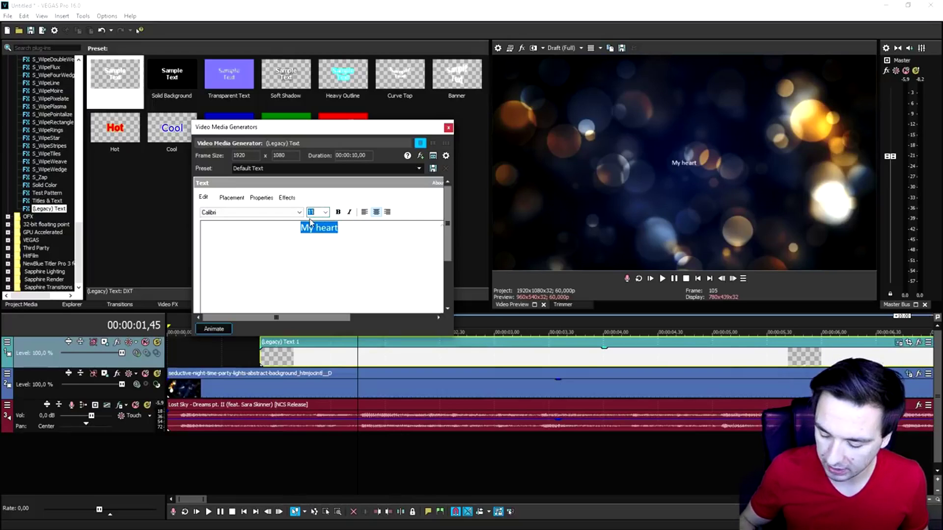
type("50")
key("Return")
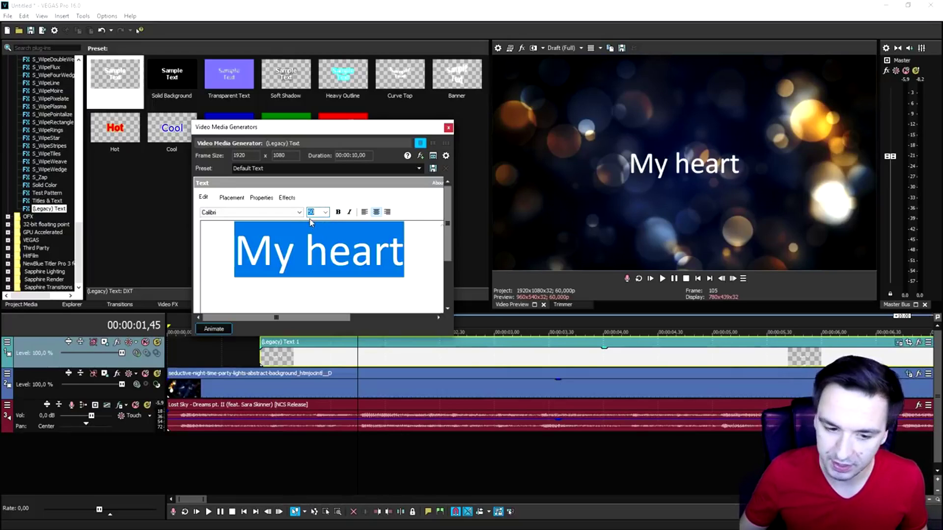
Step: Try out fonts for the "My heart" text and settle on Casual Contact MF
left_click(270, 217)
type("Camp")
key("Down")
key("Down")
key("Down")
key("Down")
key("Down")
key("Down")
key("Down")
key("Down")
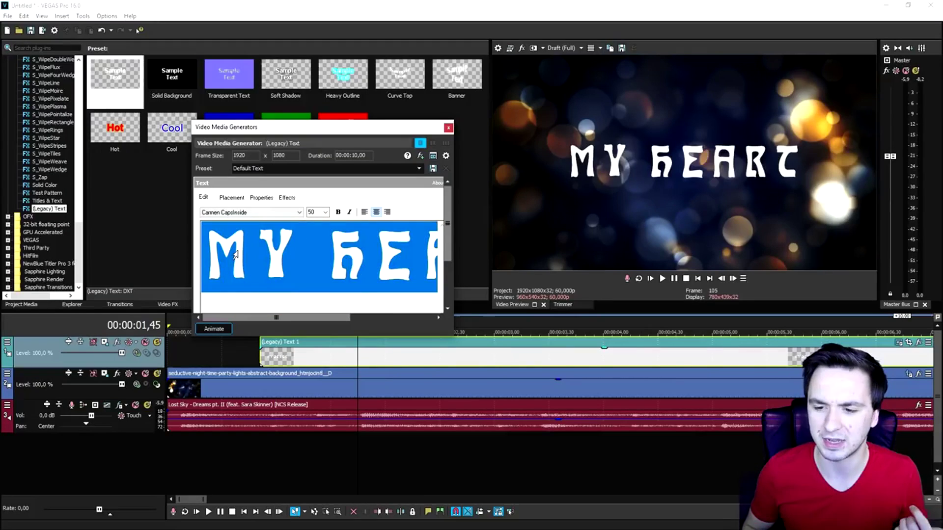
key("Down")
key("Down")
key("Down")
key("Down")
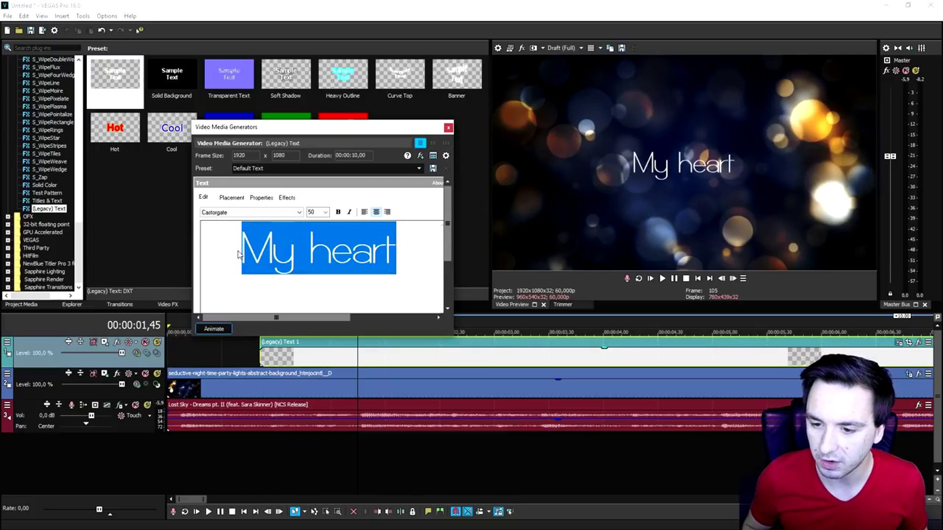
key("Down")
key("Down")
key("Down")
key("Down")
key("Down")
key("Down")
key("Down")
key("Down")
key("Down")
key("Down")
key("Down")
key("Down")
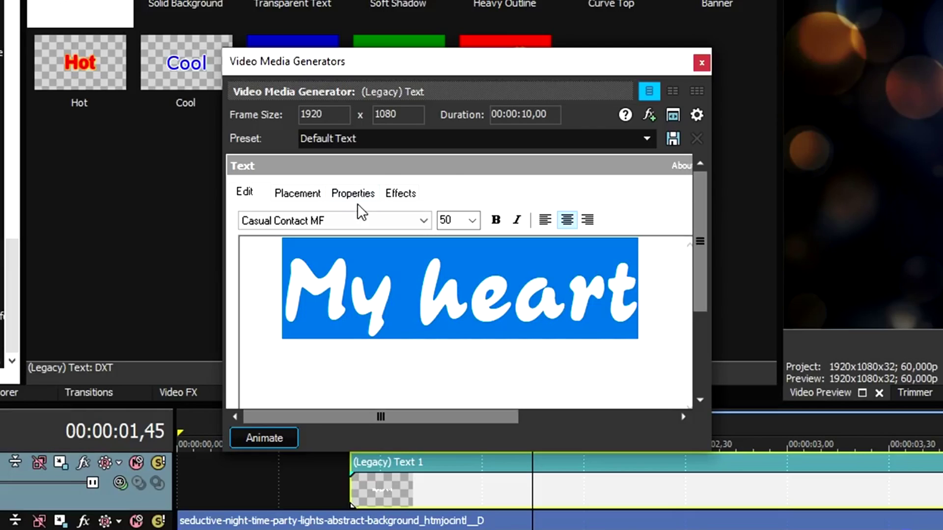
Step: Give the text a feathered outline in a new colour, enlarge it to size 60 and close the generator settings
left_click(399, 194)
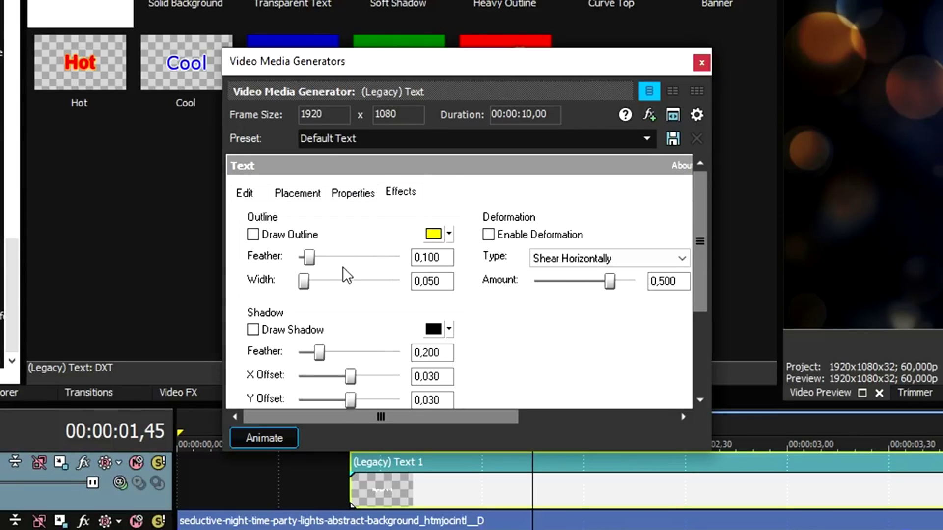
left_click(252, 234)
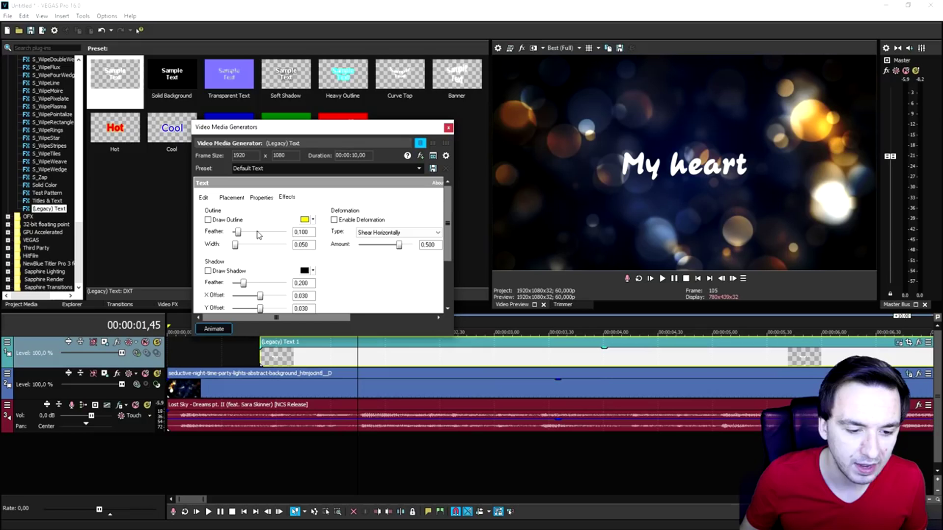
left_click_drag(309, 257, 339, 266)
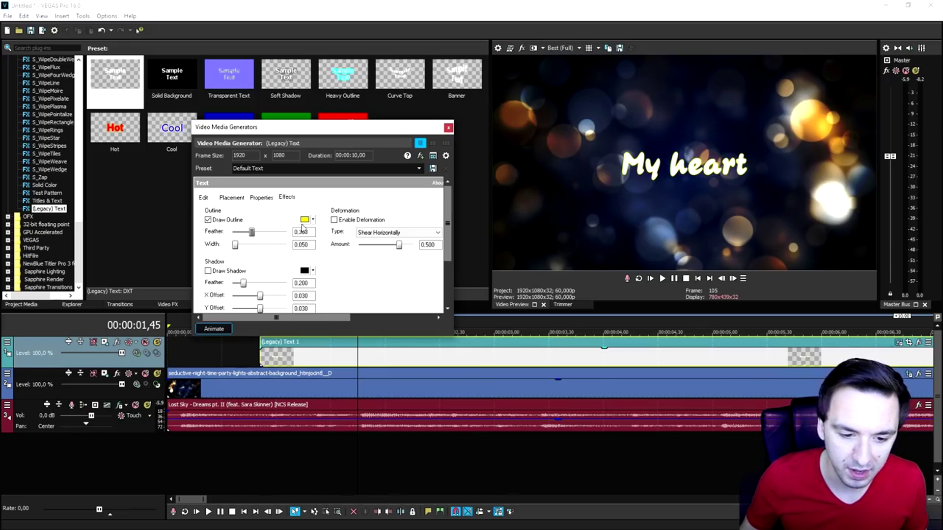
left_click(312, 219)
left_click(322, 268)
left_click(372, 202)
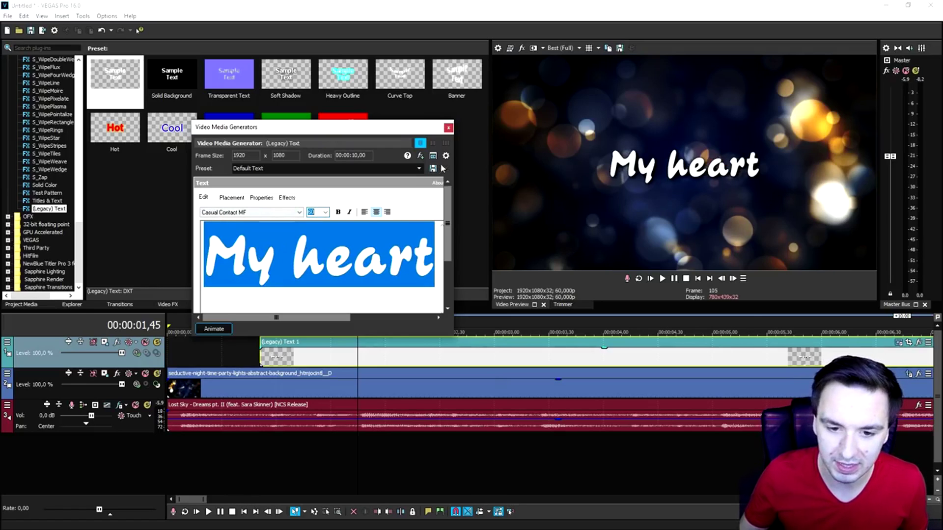
left_click(448, 128)
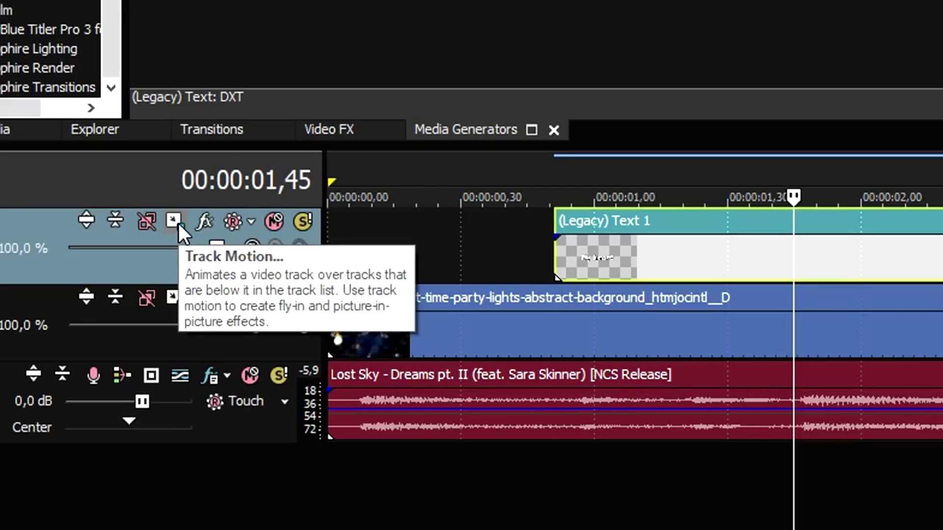
Step: Set the text track's Track Motion to 3D Source Alpha and tilt the "My heart" text slightly in 3D around two axes
left_click(178, 223)
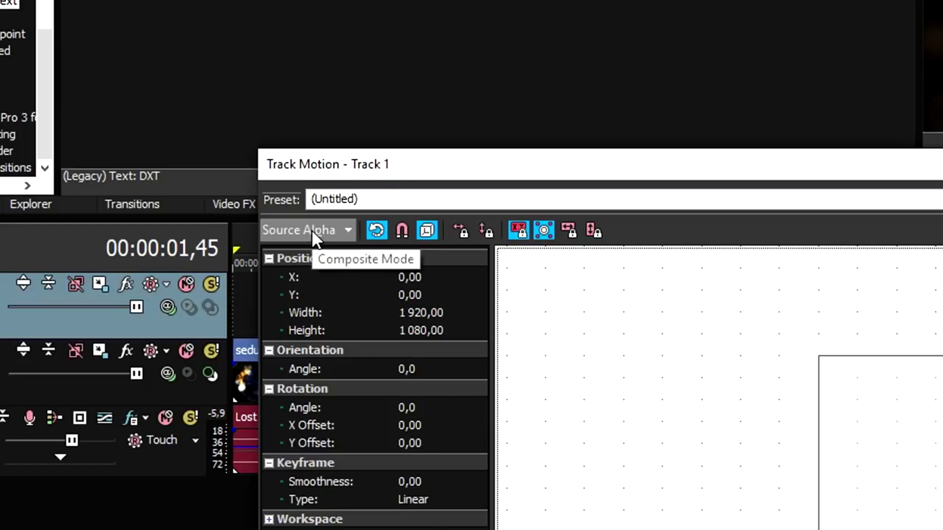
left_click(312, 228)
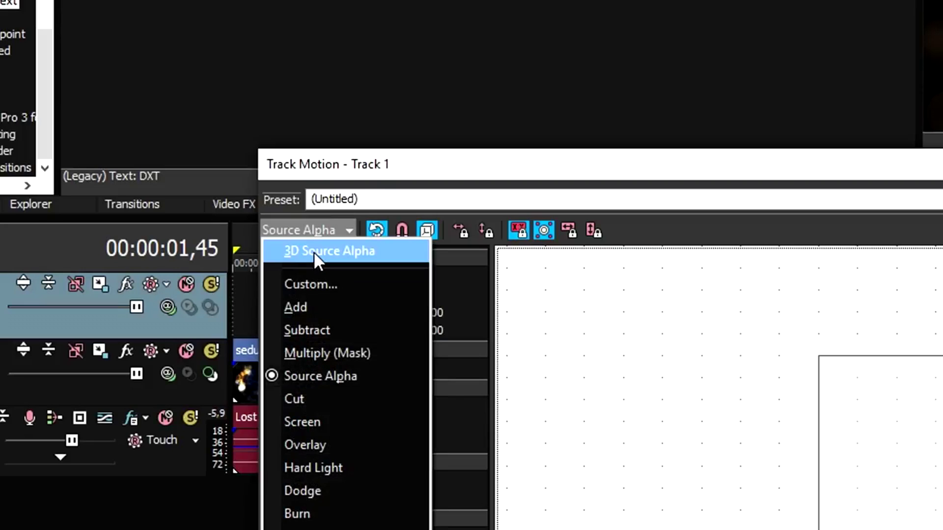
left_click(315, 251)
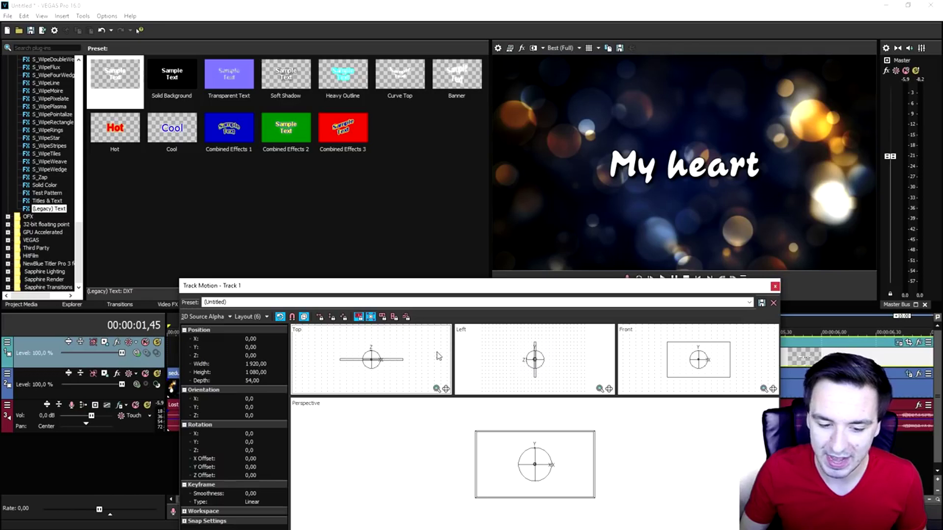
left_click_drag(377, 358, 397, 366)
left_click_drag(544, 363, 537, 352)
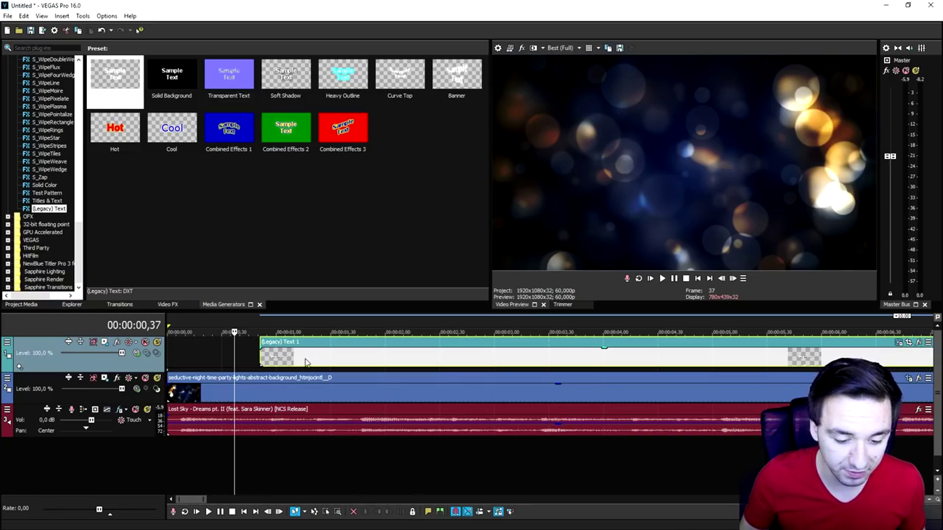
Step: Move the text event to about 00:00:12,49, where the line is sung, and lower the preview quality to Draft (Half)
left_click_drag(308, 362, 532, 358)
key("space")
scroll(422, 360, "down", 5)
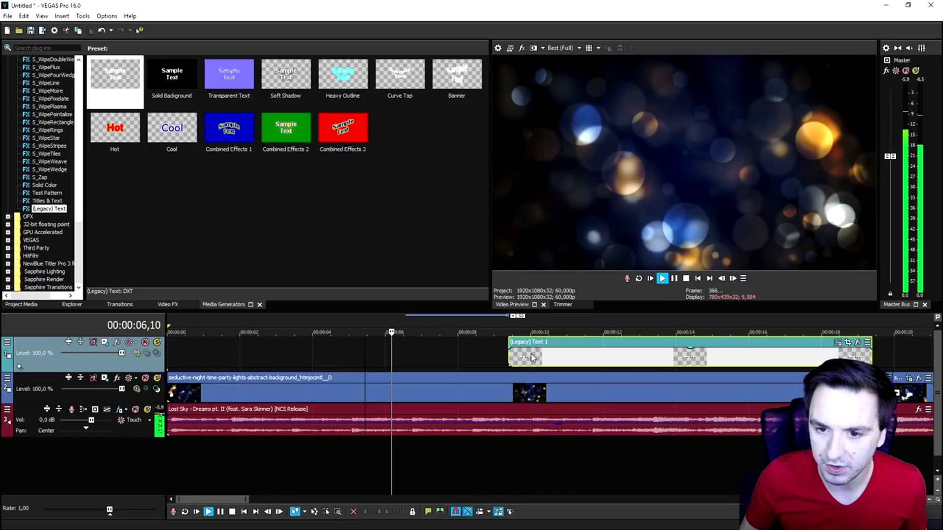
left_click(582, 48)
left_click(619, 79)
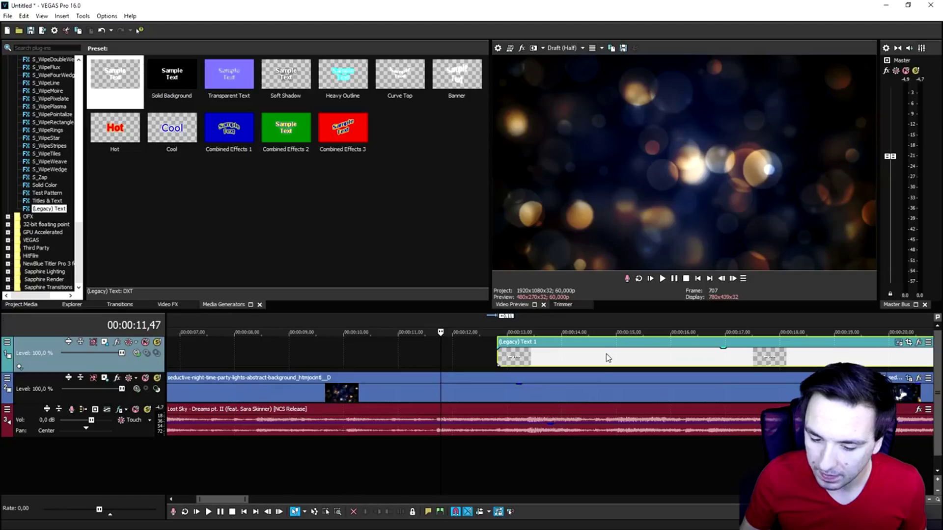
Step: Split the "My heart" text event at 00:00:14,49 and delete the part after the split
left_click(608, 357)
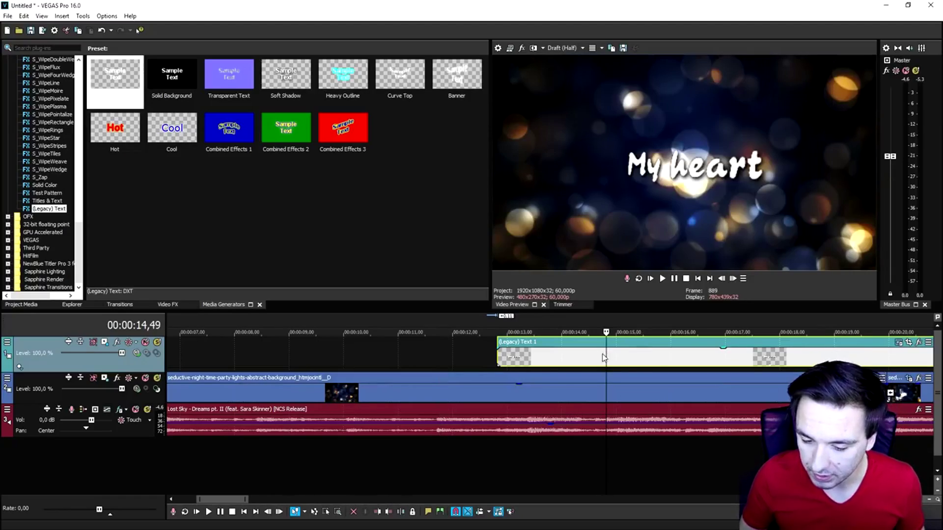
key("s")
key("Delete")
left_click(503, 357)
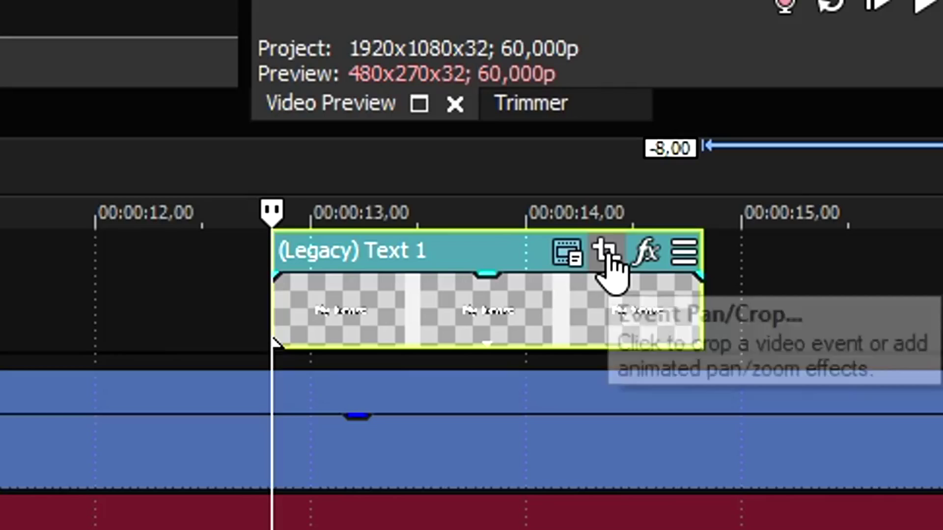
Step: In the text event's Pan/Crop, restrict movement to vertical and shift the starting frame to Y Center -81,4 so the text begins off-screen
left_click(582, 345)
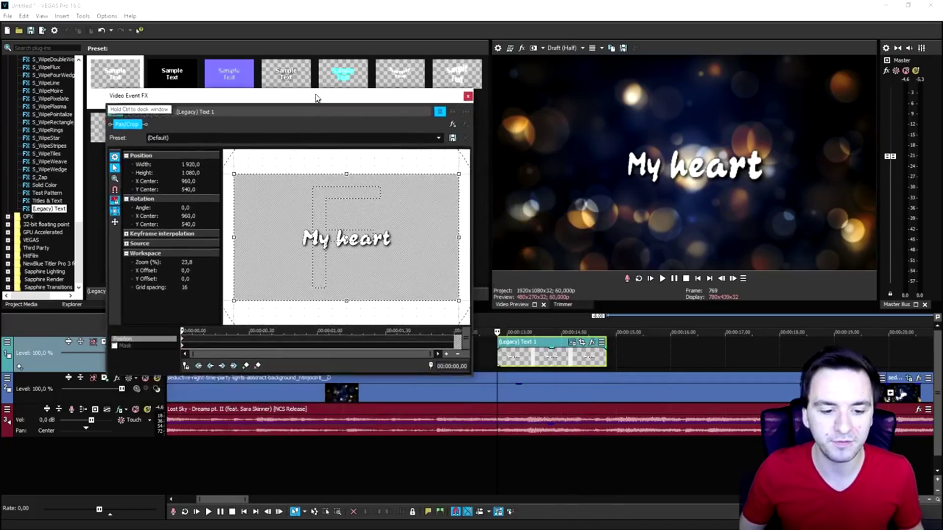
left_click_drag(316, 98, 283, 81)
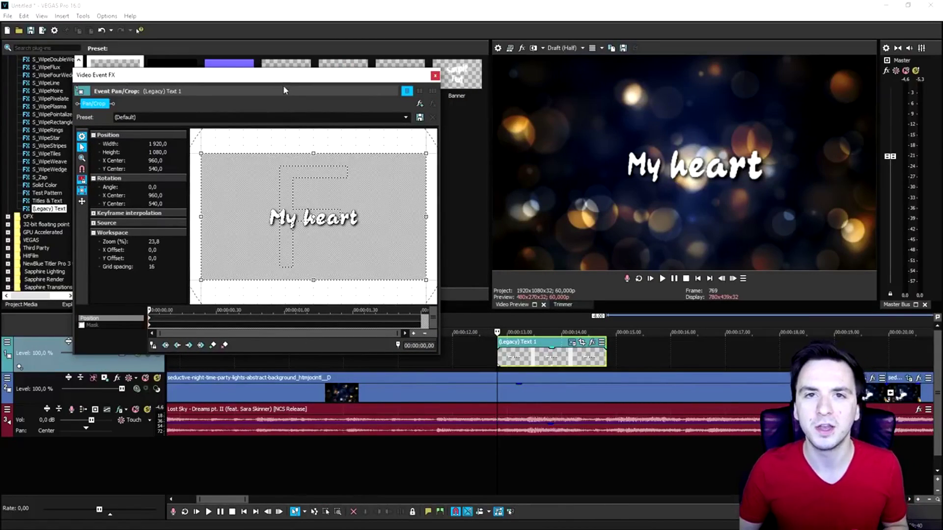
left_click(82, 202)
left_click(82, 201)
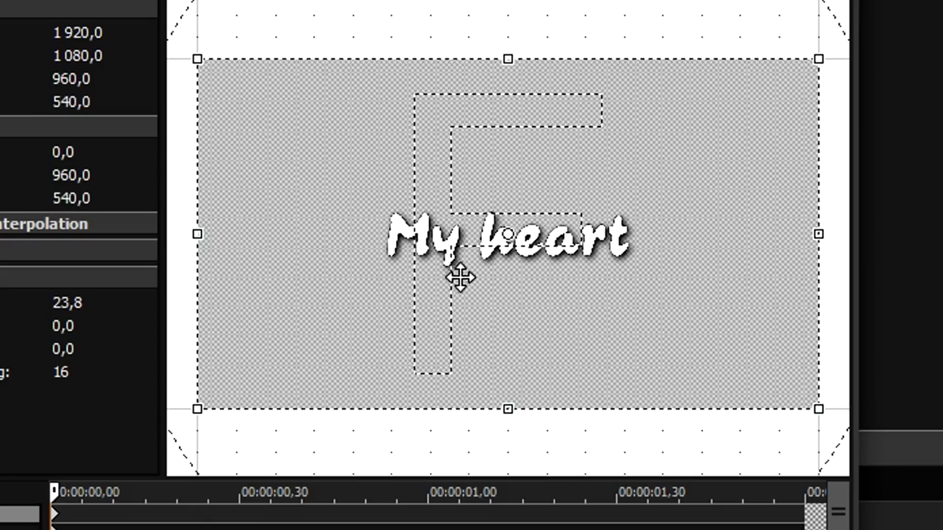
left_click_drag(691, 332, 707, 263)
left_click_drag(475, 199, 484, 131)
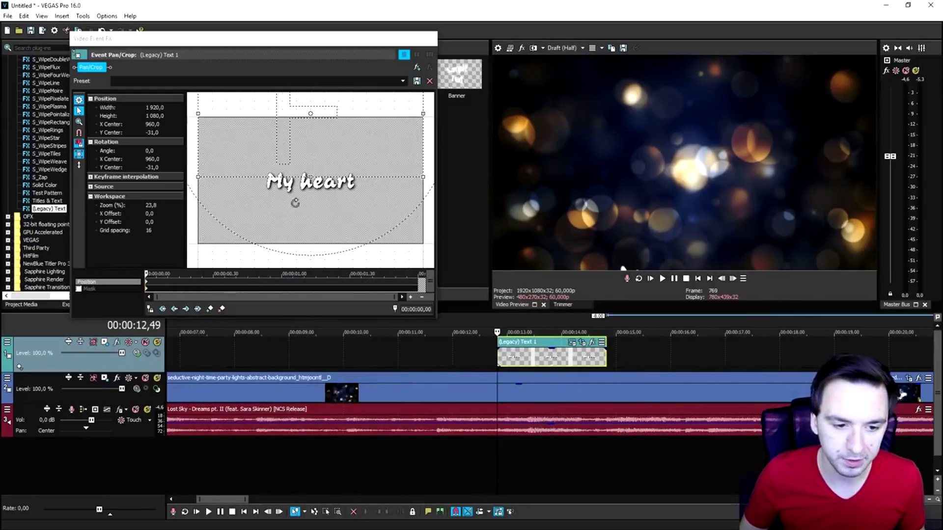
left_click_drag(322, 156, 322, 150)
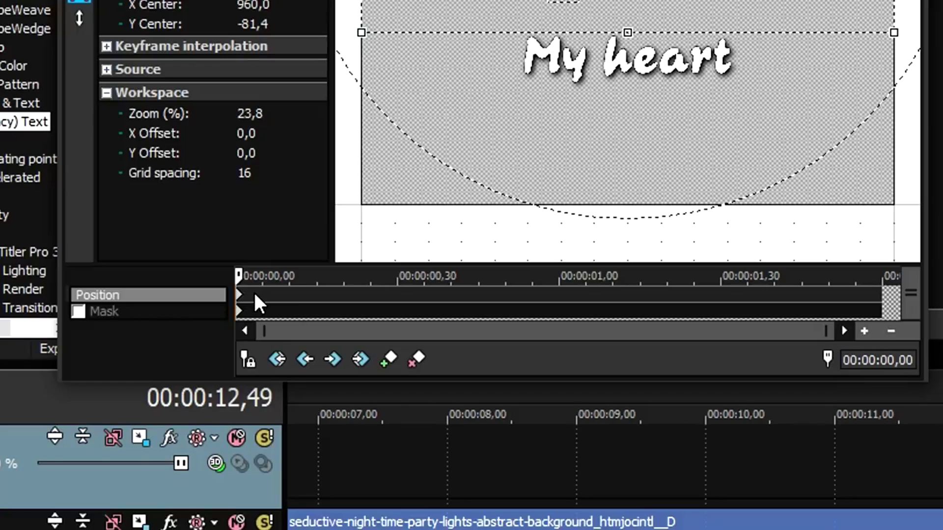
Step: Add a position keyframe at 00:00:00,12 that restores the frame to its centred default
left_click(252, 295)
scroll(254, 297, "up", 5)
right_click(639, 4)
left_click(639, 4)
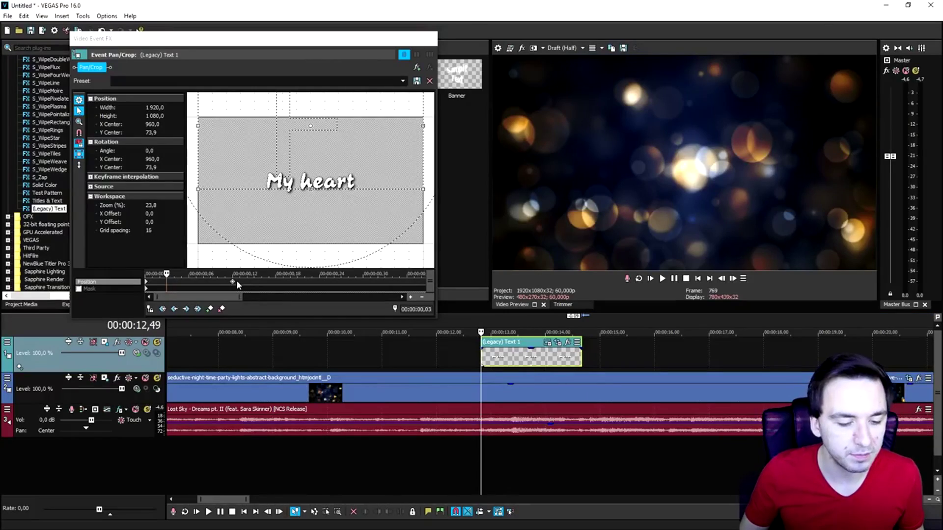
left_click(232, 281)
scroll(229, 280, "down", 3)
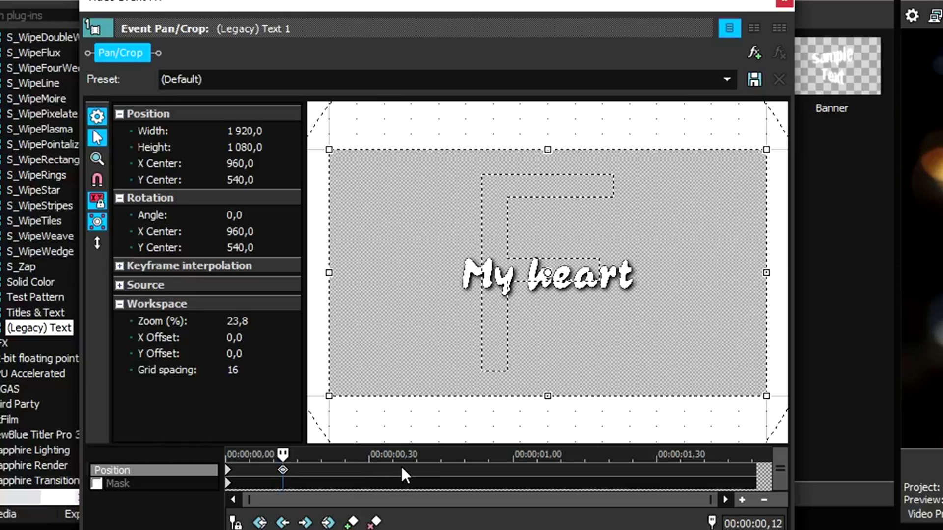
Step: Allow free movement and add evenly spaced position keyframes from 00:00:00,35 to 00:00:01,38, shifting the frame slightly in a different direction at each
left_click(393, 470)
left_click(97, 242)
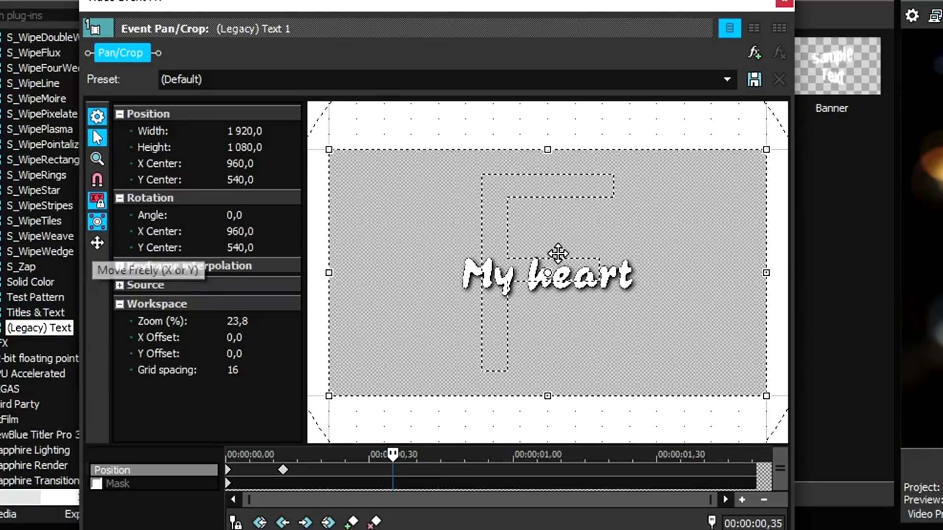
left_click_drag(554, 249, 547, 242)
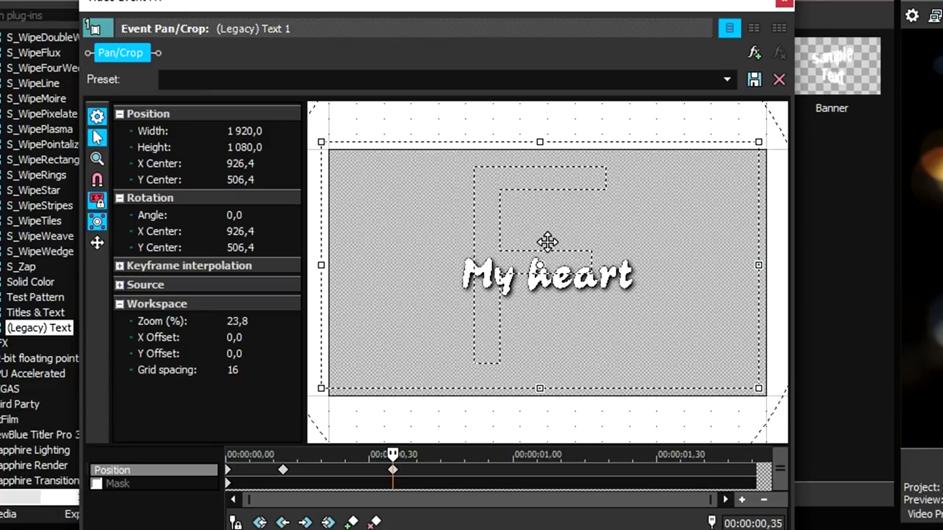
left_click(495, 467)
left_click_drag(539, 329, 609, 326)
left_click(583, 456)
left_click(694, 456)
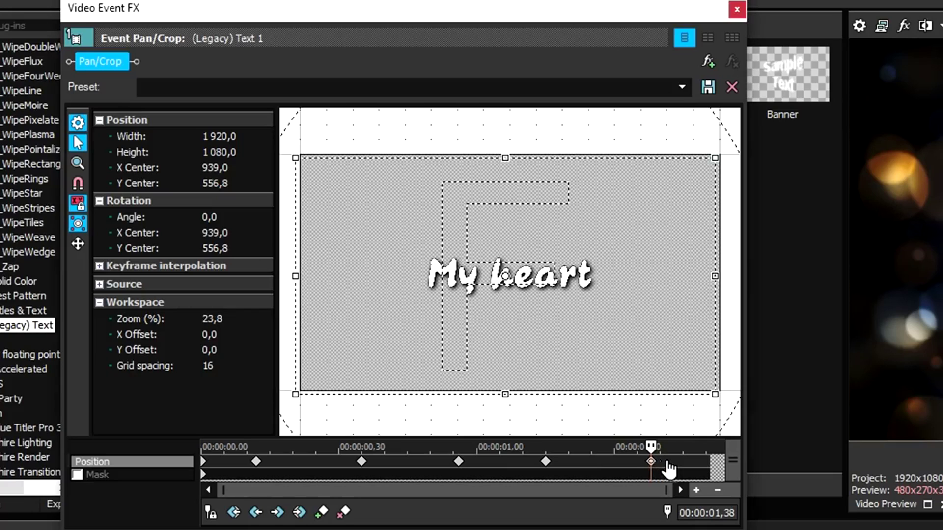
Step: Spread the last three position keyframes to 00:00:00,59, 00:00:01,23 and 00:00:01,49, and adjust the frame position at 00:00:00,35
left_click(701, 462)
left_click_drag(546, 462, 583, 461)
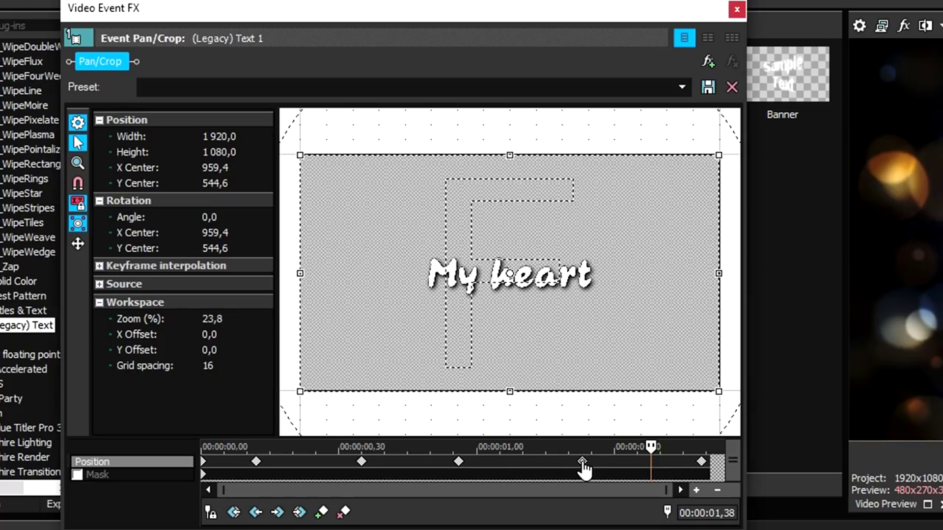
left_click_drag(459, 462, 481, 462)
left_click(361, 461)
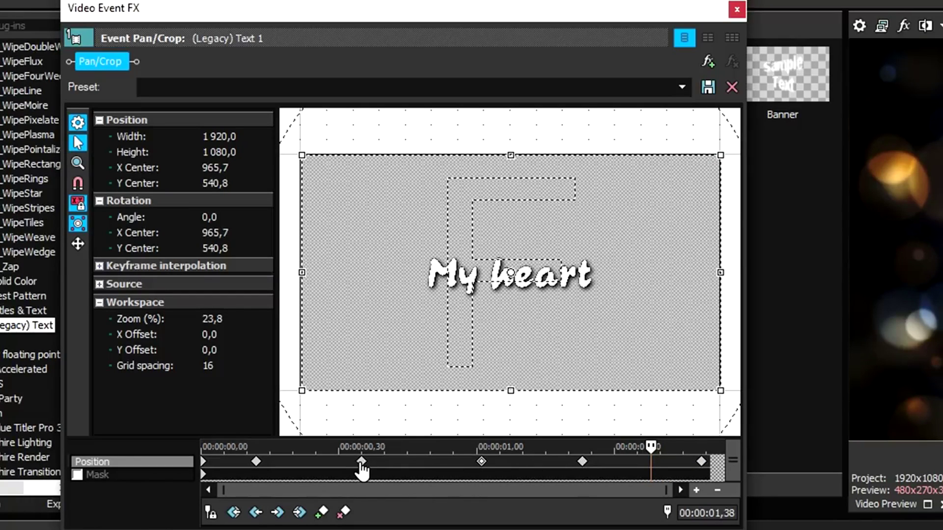
left_click_drag(425, 375, 459, 341)
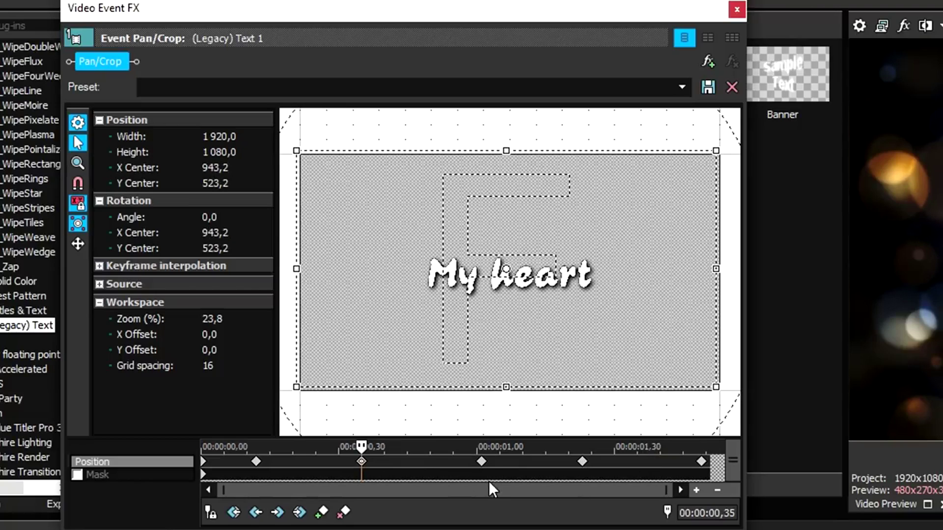
left_click_drag(483, 464, 473, 464)
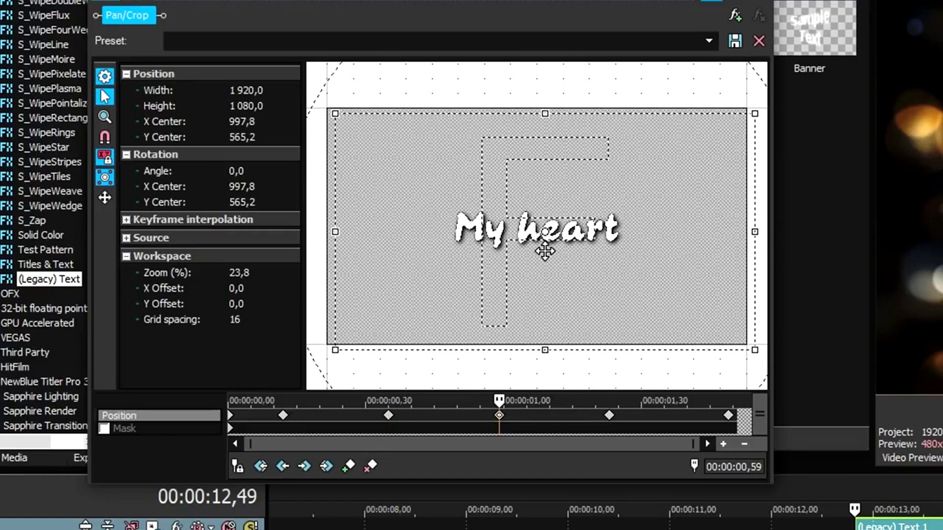
Step: Fine-tune the frame offsets at the last three position keyframes and close the Pan/Crop settings
left_click_drag(516, 294, 514, 294)
left_click(610, 418)
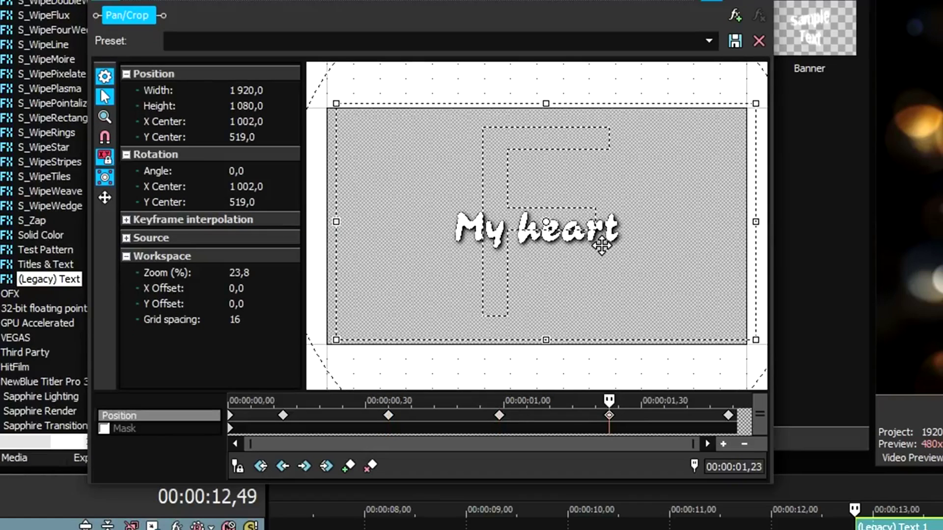
left_click_drag(604, 237, 603, 239)
left_click(728, 415)
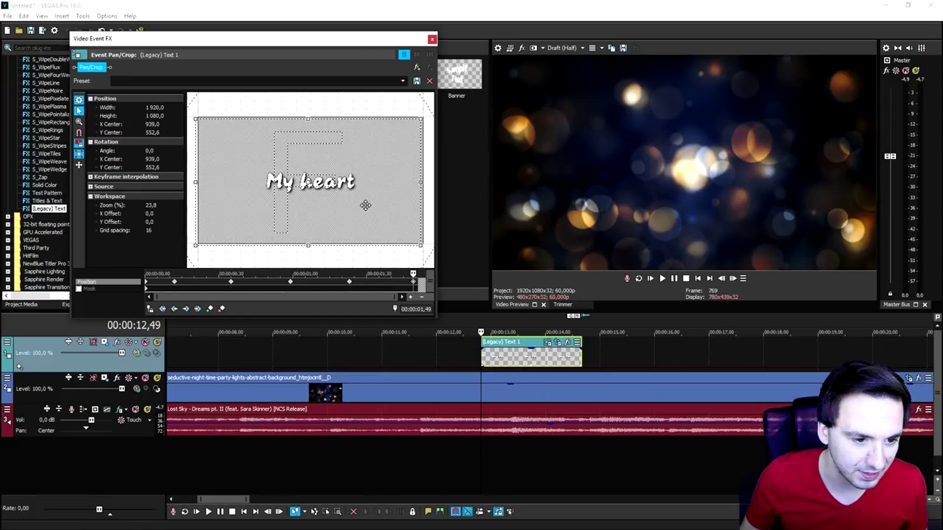
left_click_drag(366, 205, 363, 203)
left_click(432, 40)
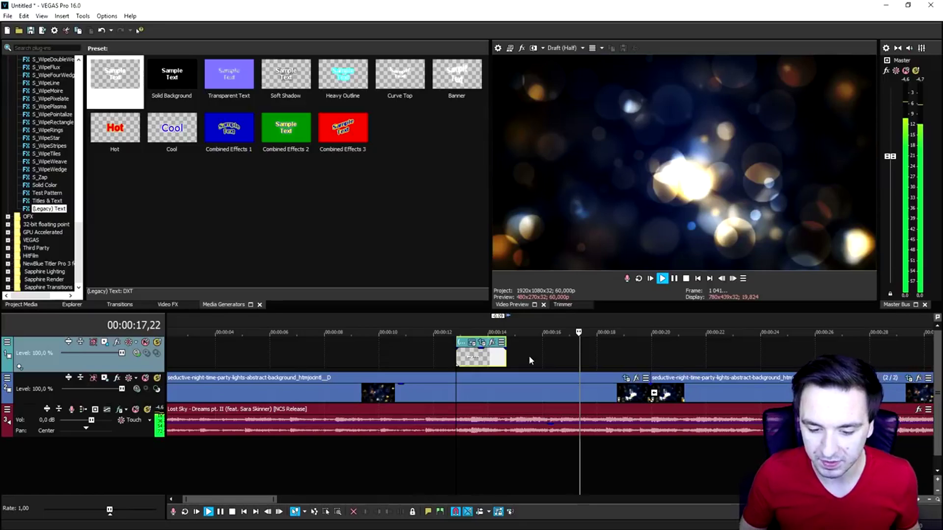
Step: Duplicate the "My heart" text event with its own new source media, placing the copy directly after the original
left_click(484, 353)
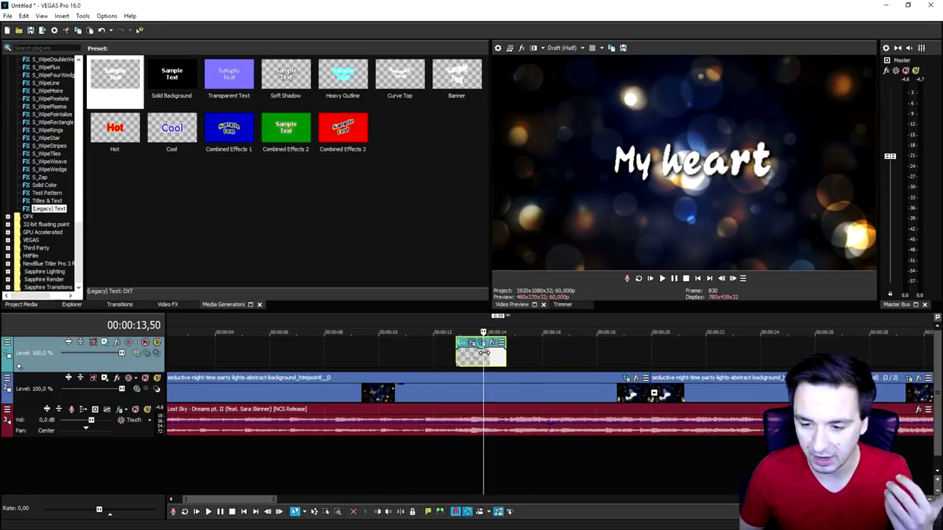
left_click_drag(505, 357, 556, 357)
left_click(522, 361)
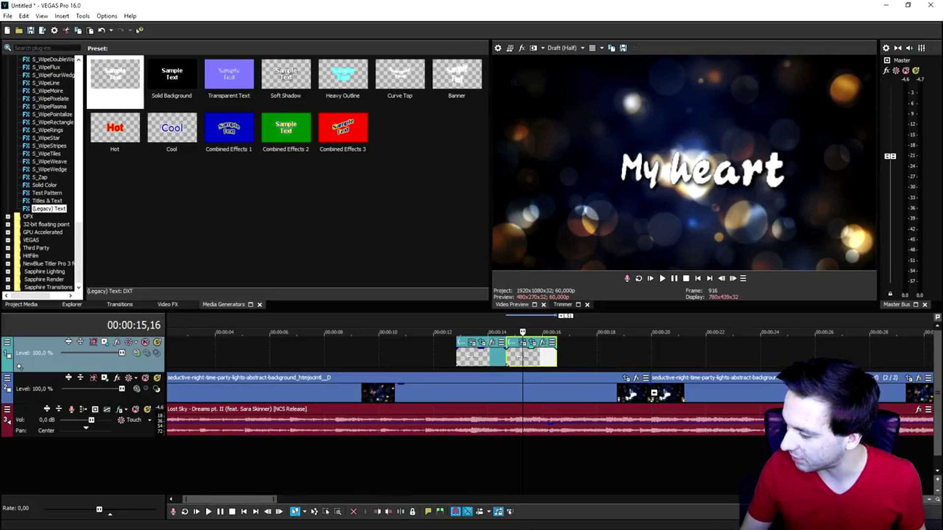
Step: Switch to WordPad and copy the lyric line "Rages around like an ocean in my head"
key("alt+Tab")
left_click(423, 143)
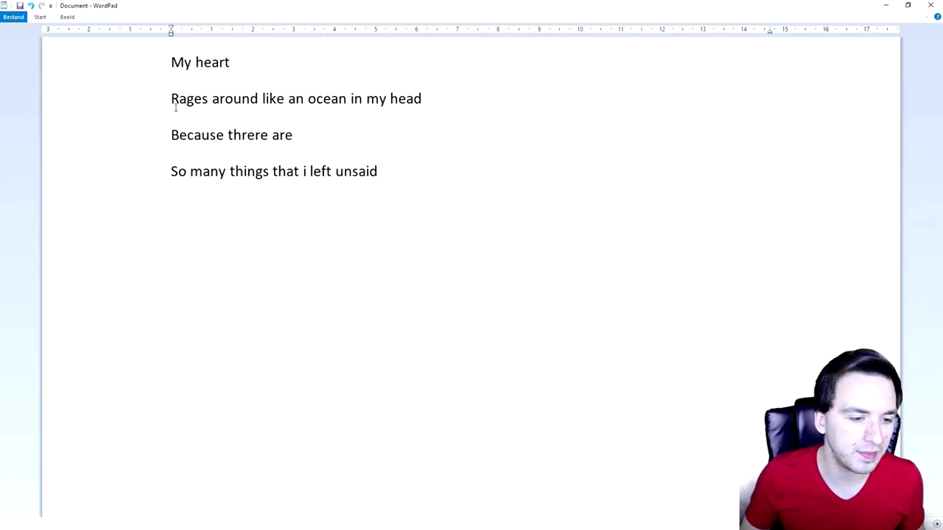
key("shift+Down")
key("ctrl+c")
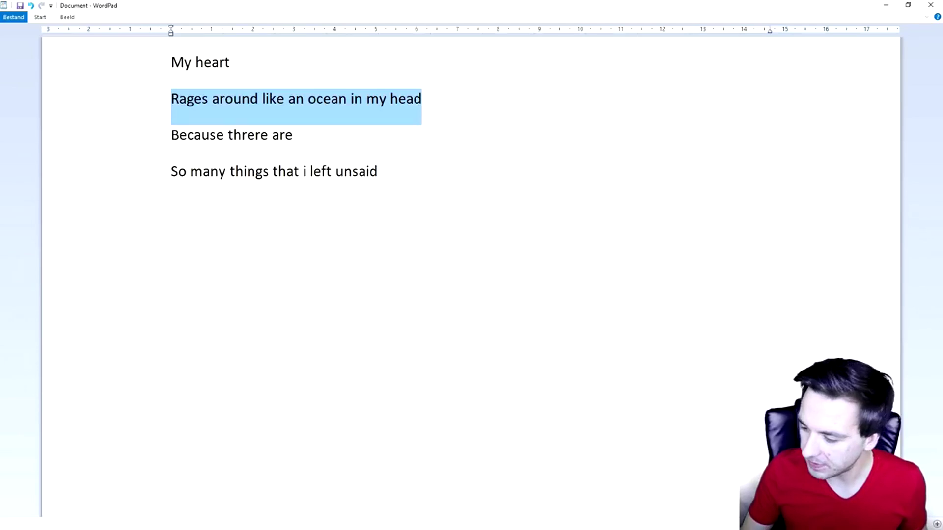
Step: Back in VEGAS Pro, replace the duplicate's text with the copied line at size 30, breaking it before "in my head"
key("alt+Tab")
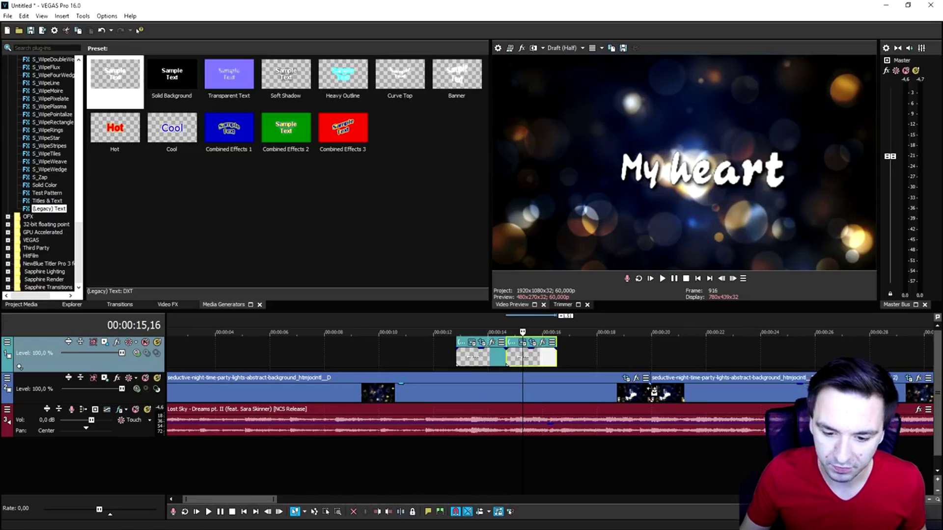
left_click(527, 344)
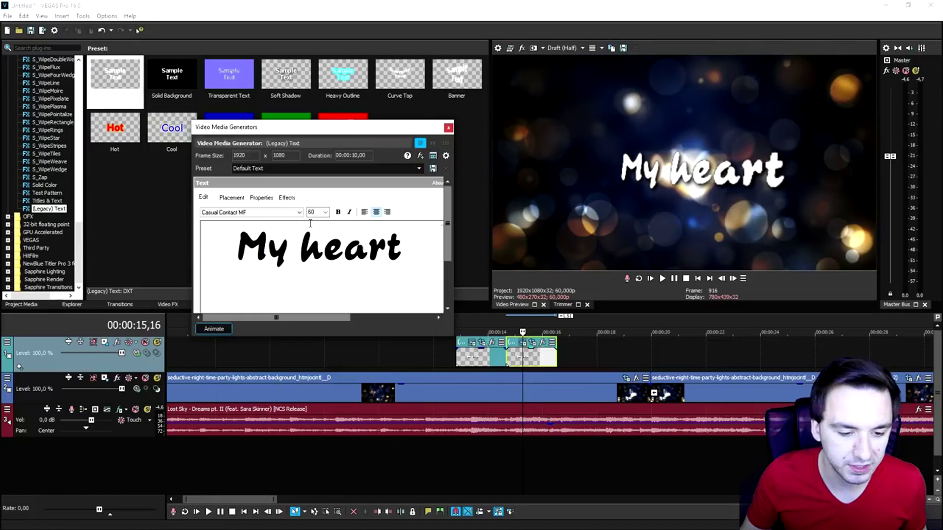
key("ctrl+a")
key("ctrl+v")
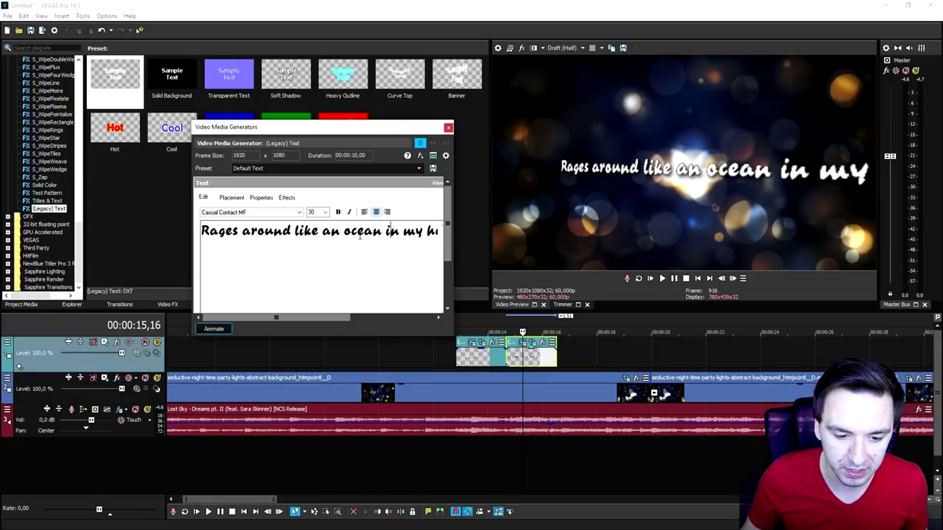
key("Return")
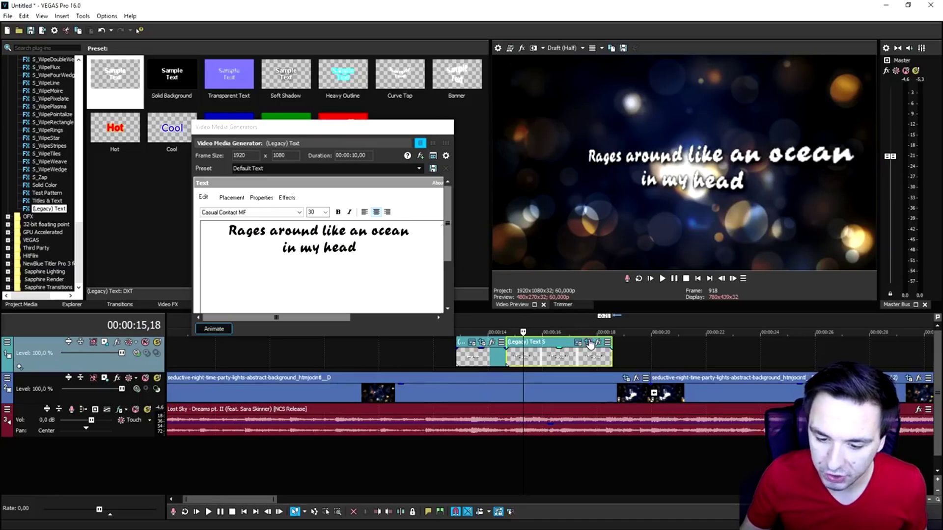
Step: In the ocean lyric's Pan/Crop, remove the first position keyframe and offset the opening frame vertically to a Y center of 1 203,4
left_click(588, 343)
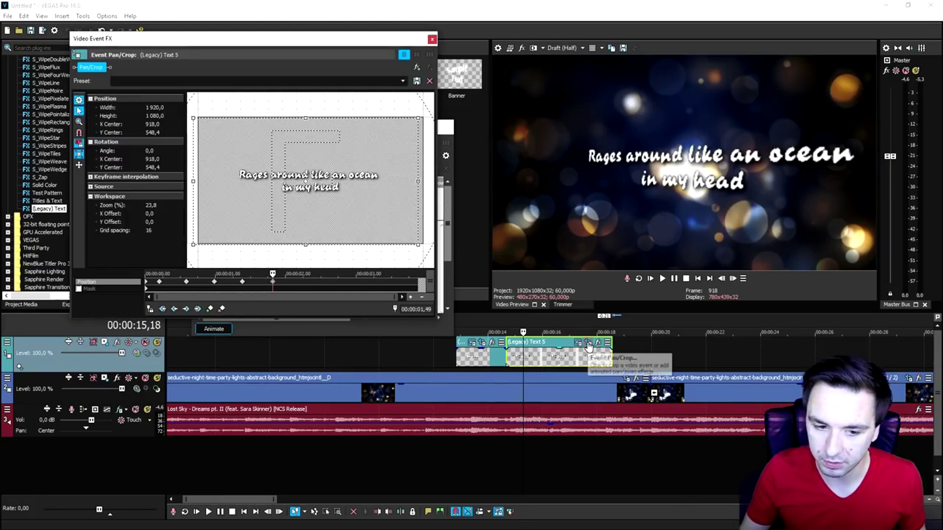
left_click(160, 283)
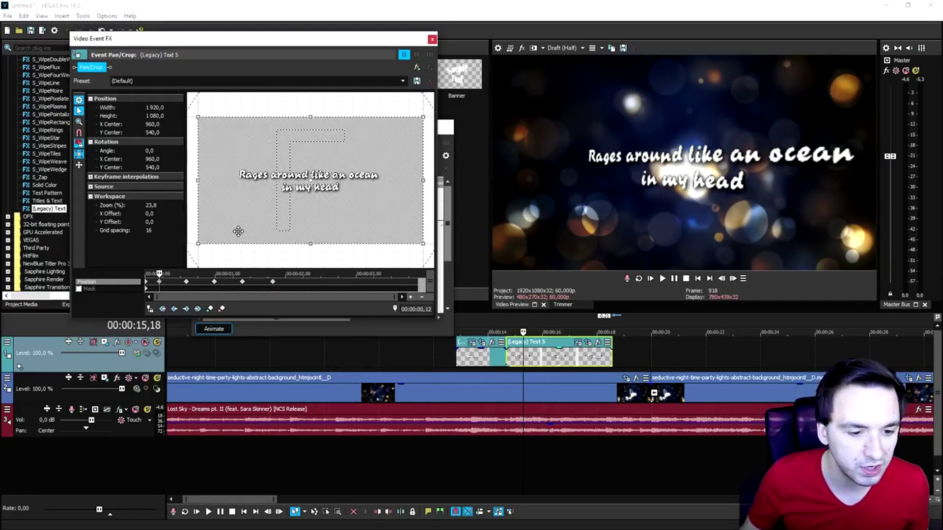
right_click(147, 284)
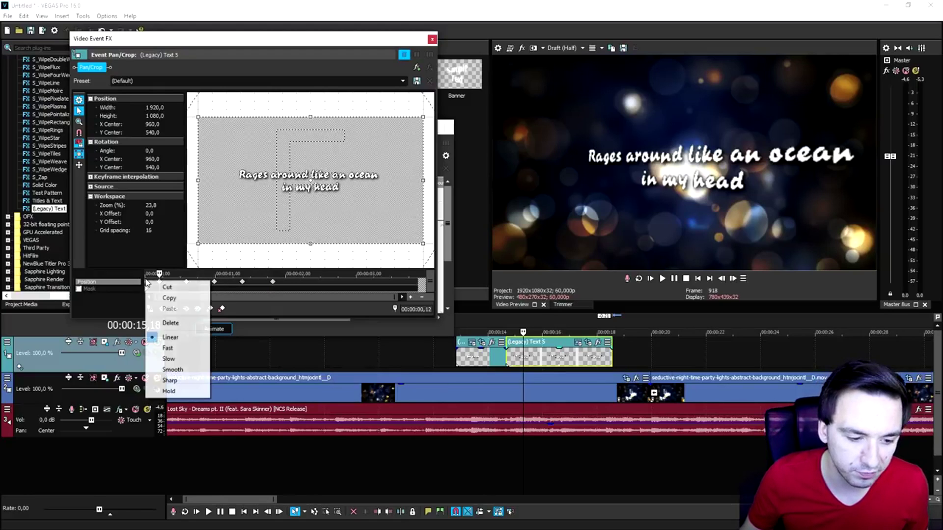
left_click(168, 320)
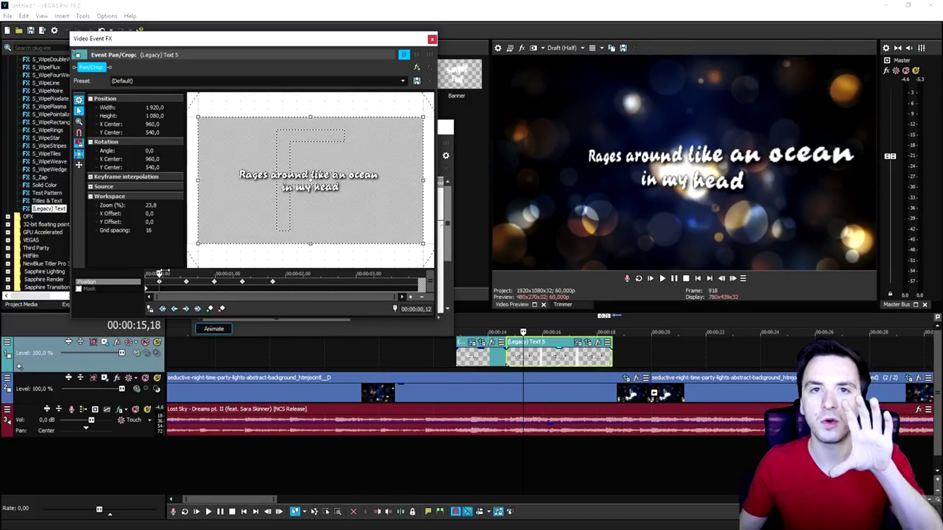
left_click(147, 275)
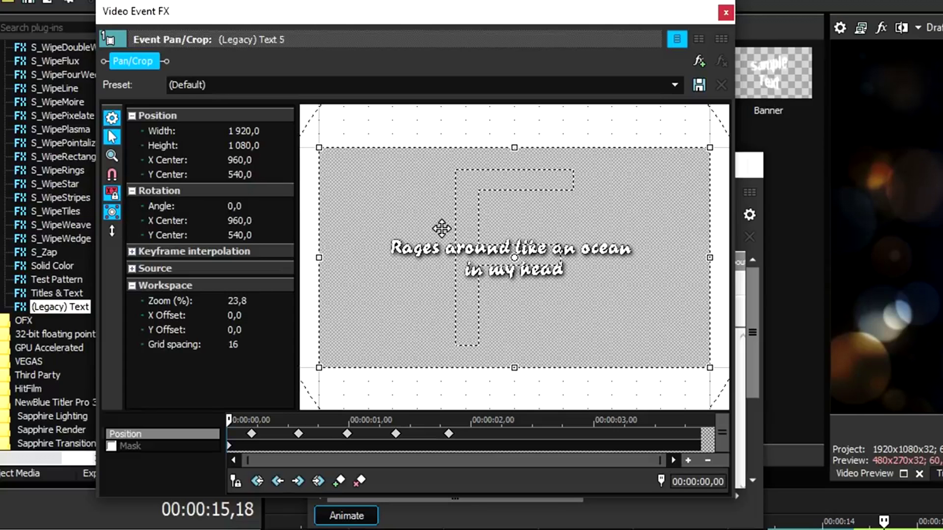
left_click_drag(269, 162, 273, 237)
left_click_drag(450, 357, 450, 363)
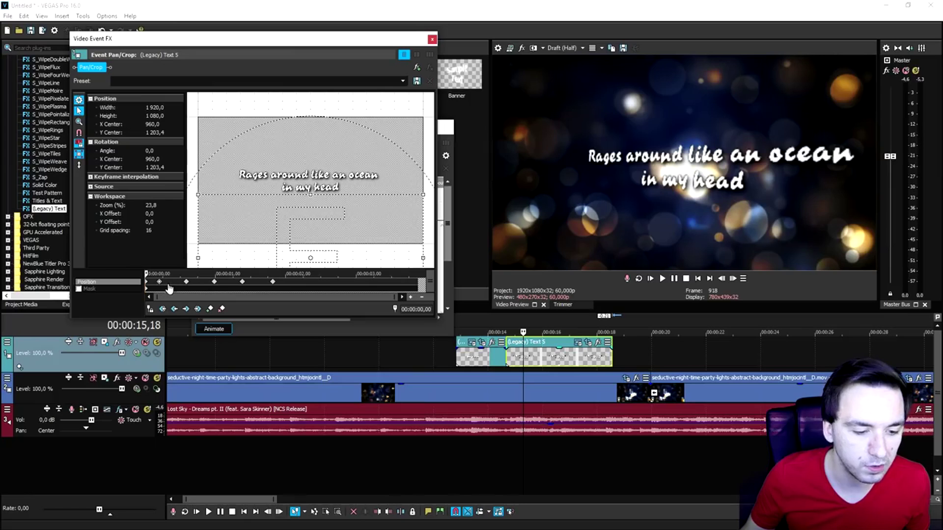
Step: Shift the frame's X center to 985,2 at the 00:00:00,35 keyframe and spread the last two position keyframes to 2,31 and 3,18
left_click(252, 433)
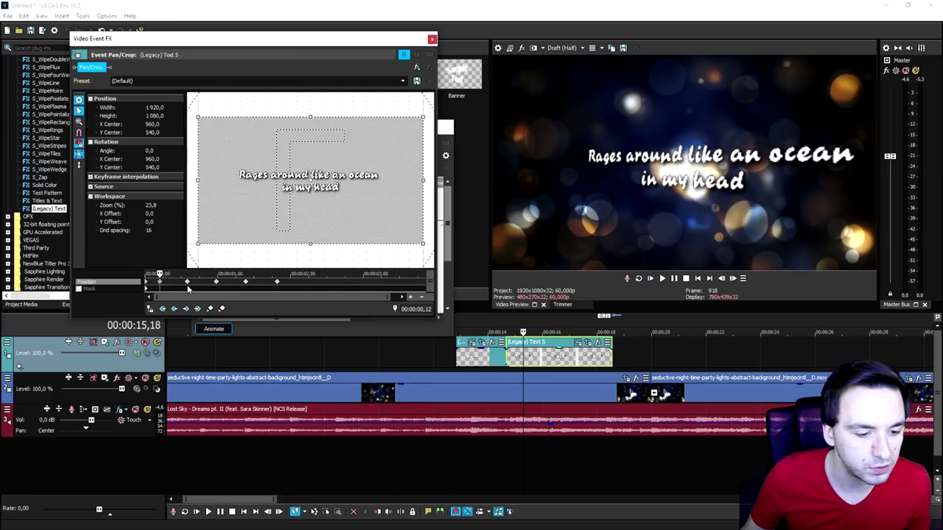
left_click(187, 281)
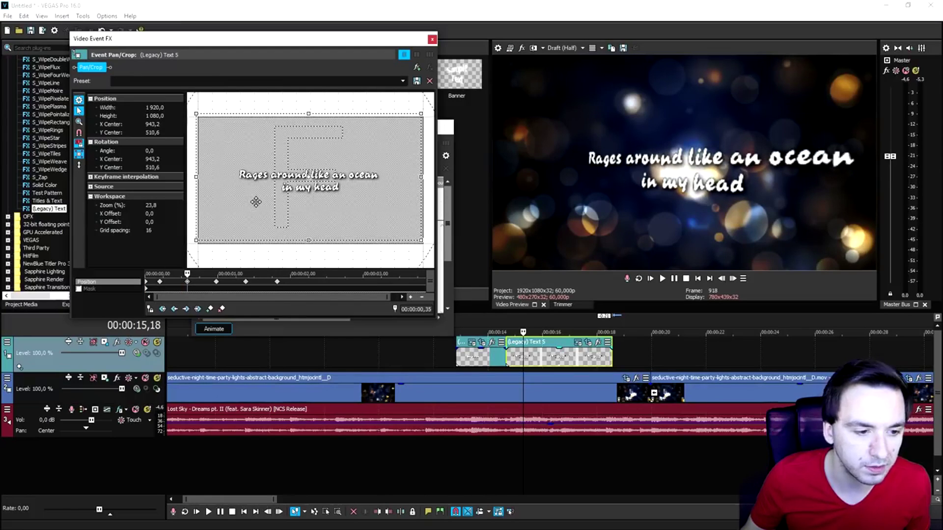
left_click_drag(295, 159, 300, 159)
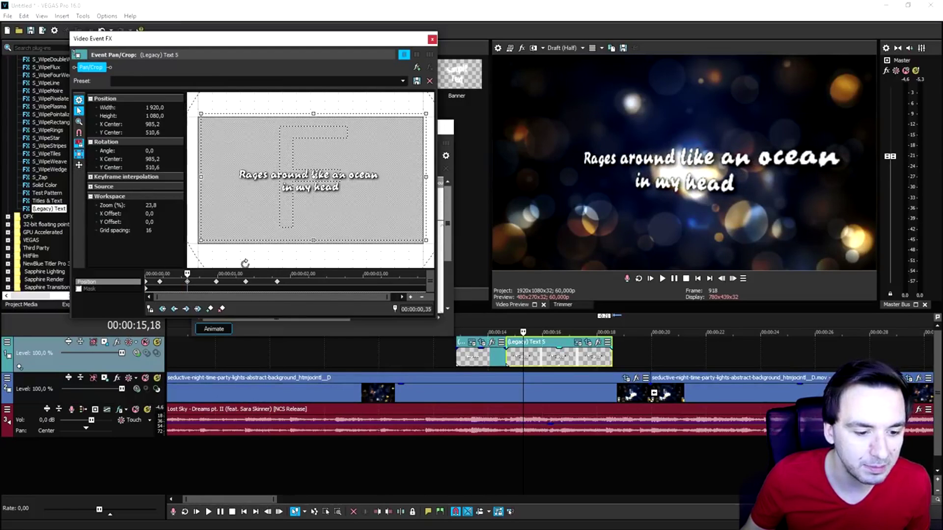
left_click(216, 283)
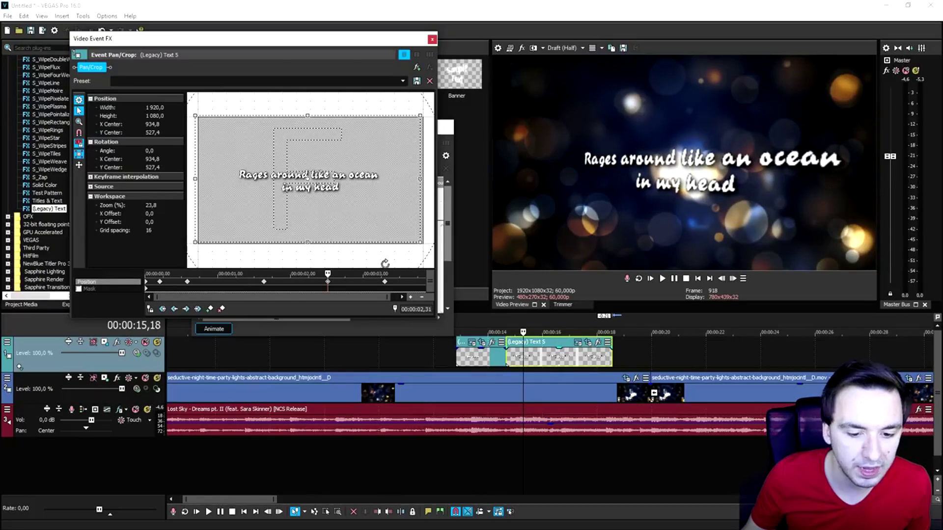
left_click(384, 284)
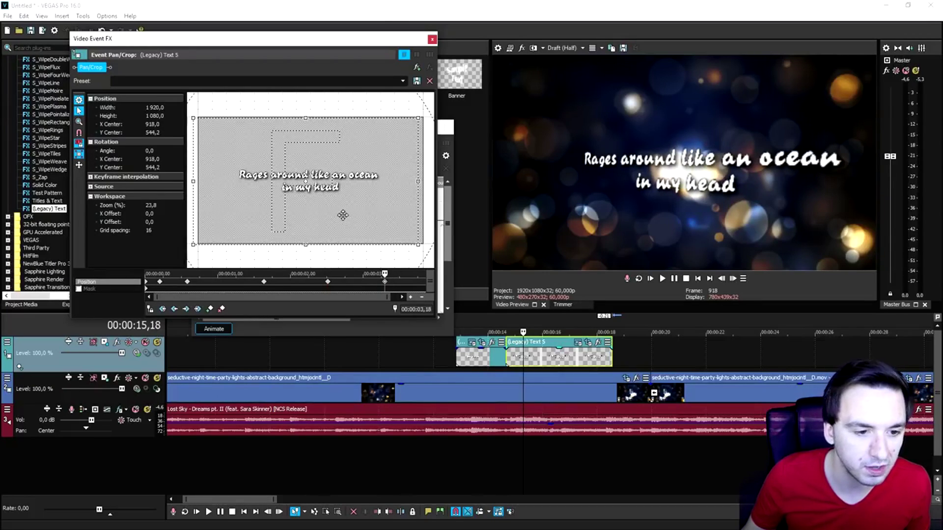
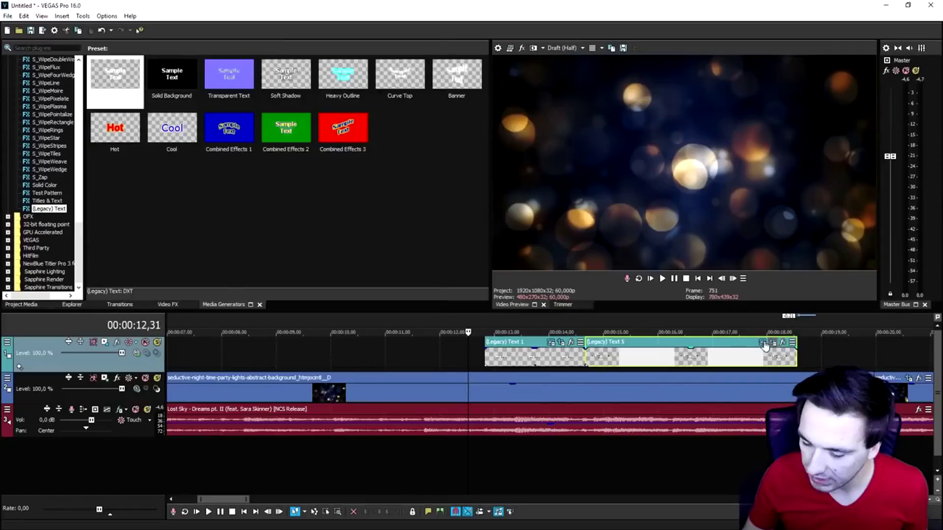
Step: Add a closing position keyframe at 3,53 with the frame centered at 909,6 by 493,8, and play the event from its start
left_click(762, 343)
left_click_drag(380, 184, 371, 185)
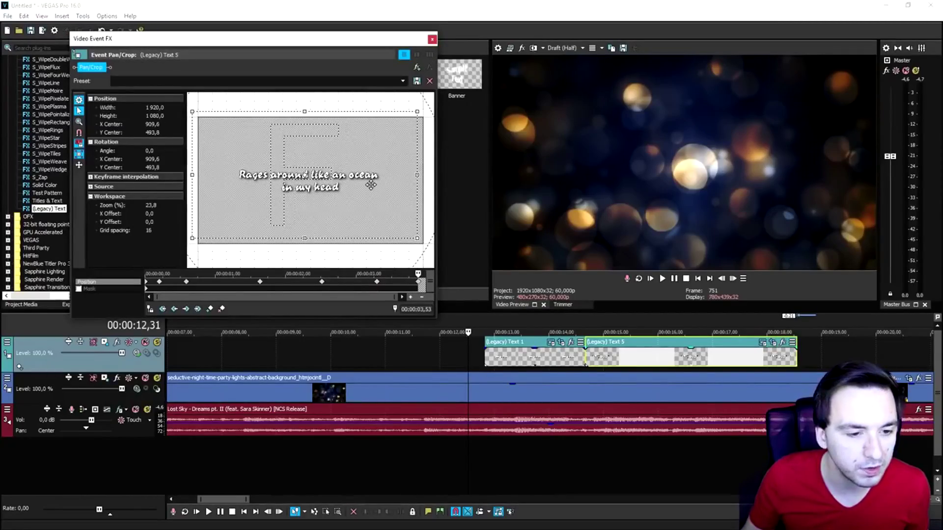
left_click(590, 325)
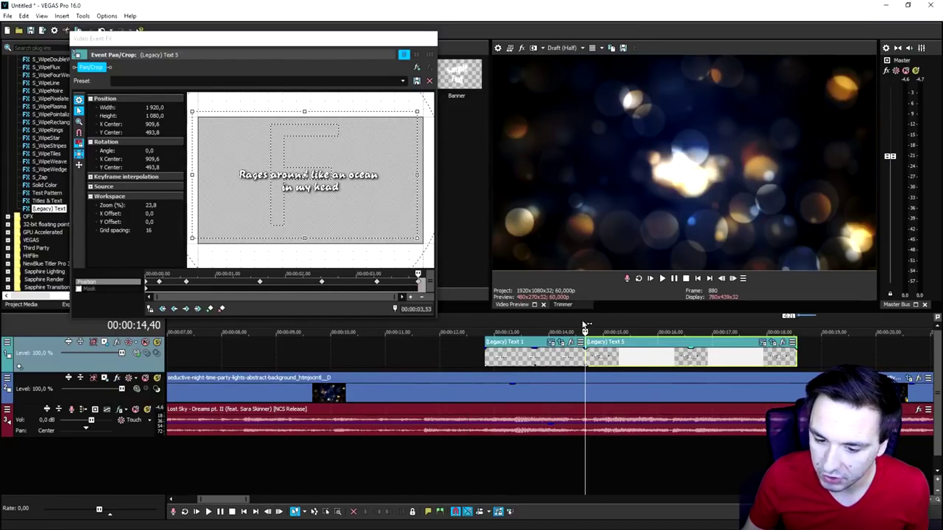
key("space")
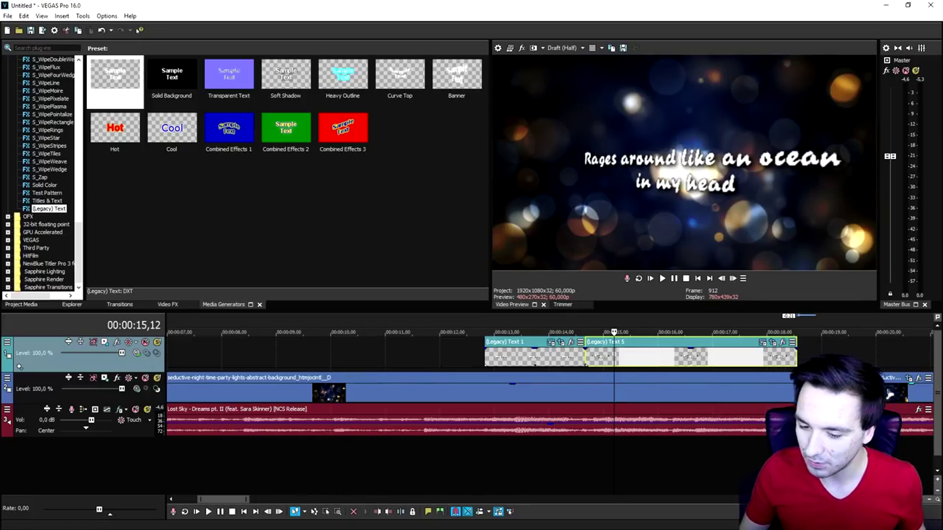
Step: Duplicate the "Rages around like an ocean in my head" text event directly after the original
scroll(523, 377, "down", 2)
left_click(668, 354)
key("ctrl+v")
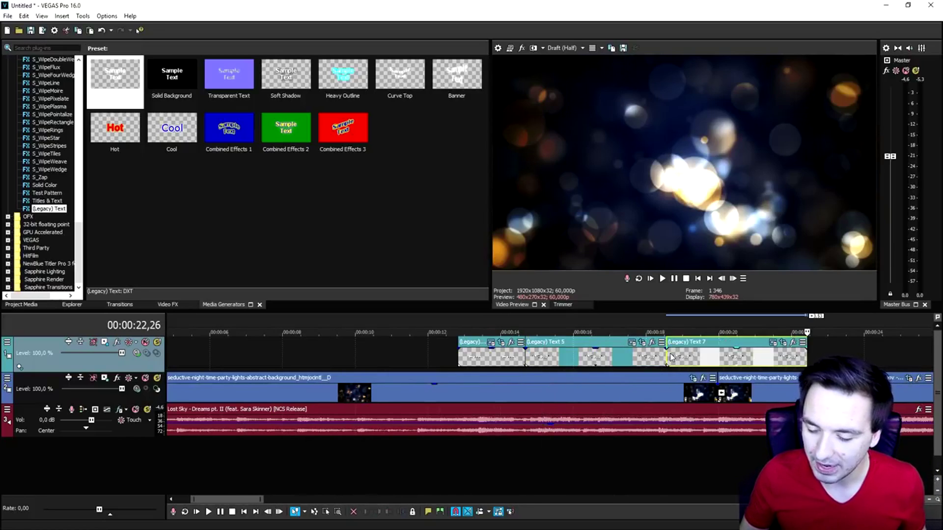
Step: Replace the new duplicate's lyric text with "because"
left_click(669, 353)
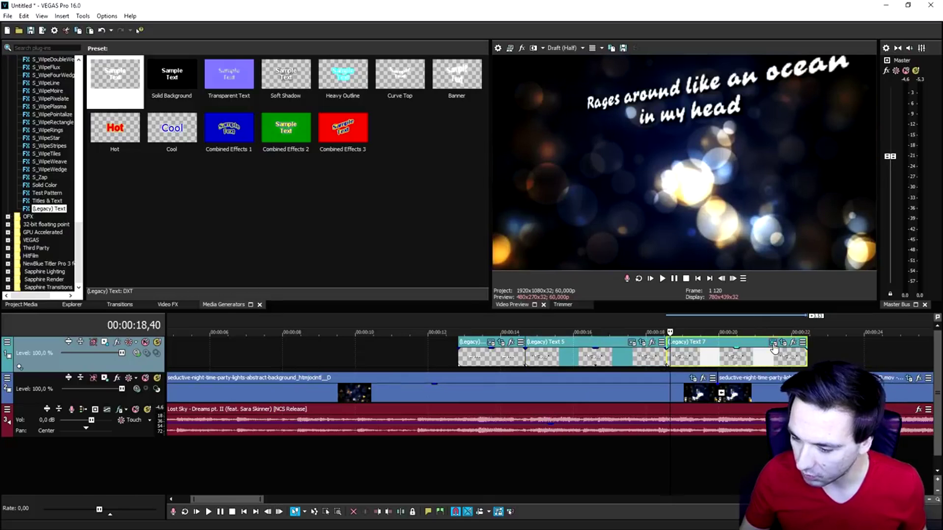
left_click(774, 347)
type("Rbecause")
key("Left")
key("Left")
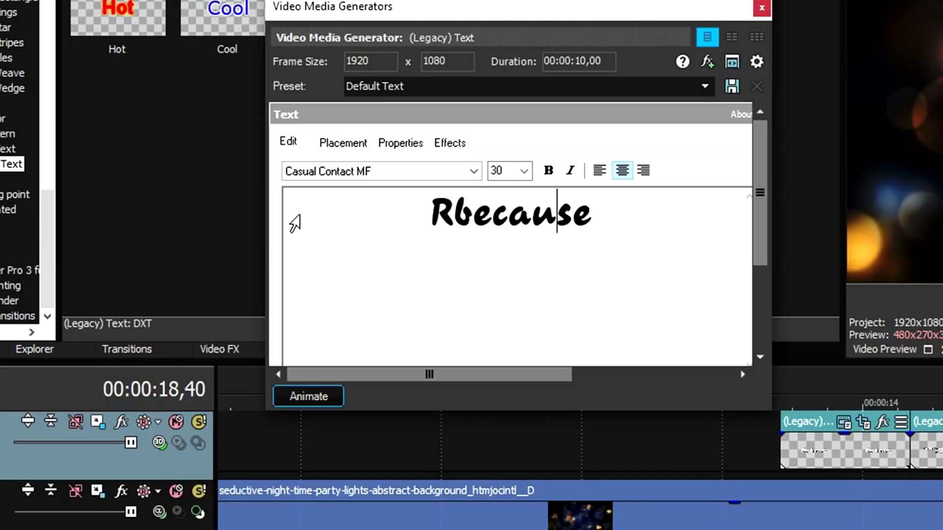
key("BackSpace")
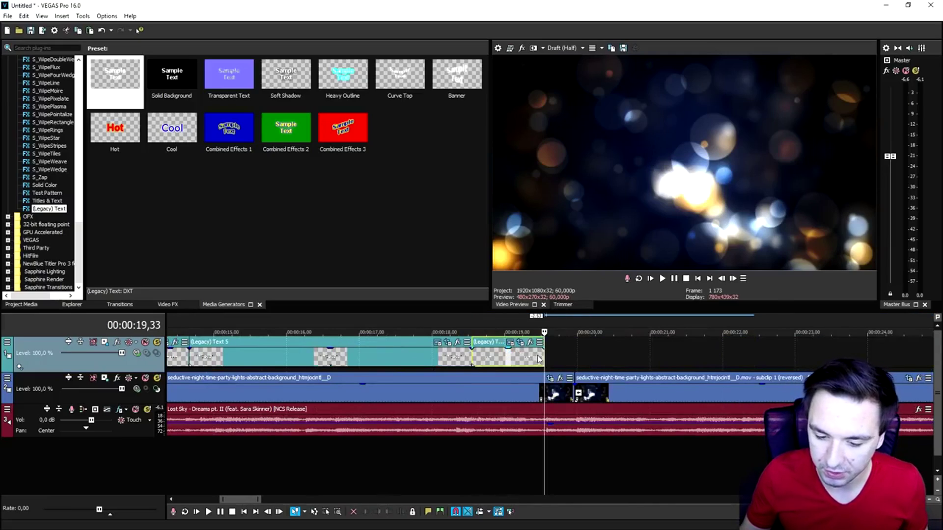
Step: Offset the "because" event's opening frame sideways for a horizontal slide-in, and enlarge its text to size 65
left_click(514, 351)
left_click(510, 342)
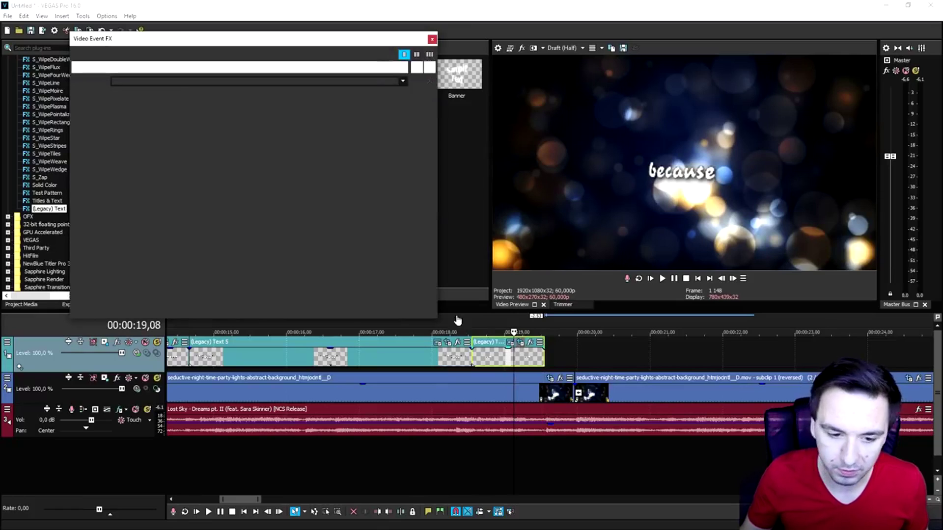
left_click_drag(199, 273, 77, 274)
right_click(251, 160)
left_click(268, 166)
left_click_drag(303, 170, 400, 172)
left_click(198, 282)
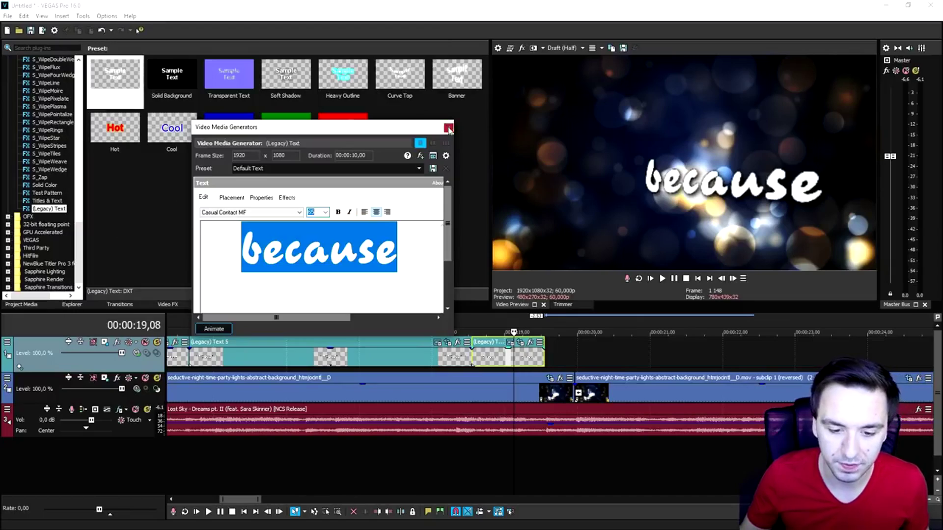
left_click(449, 129)
Step: Duplicate the "because" event directly after the original and replace the copy's text with "there are"
scroll(486, 326, "down", 2)
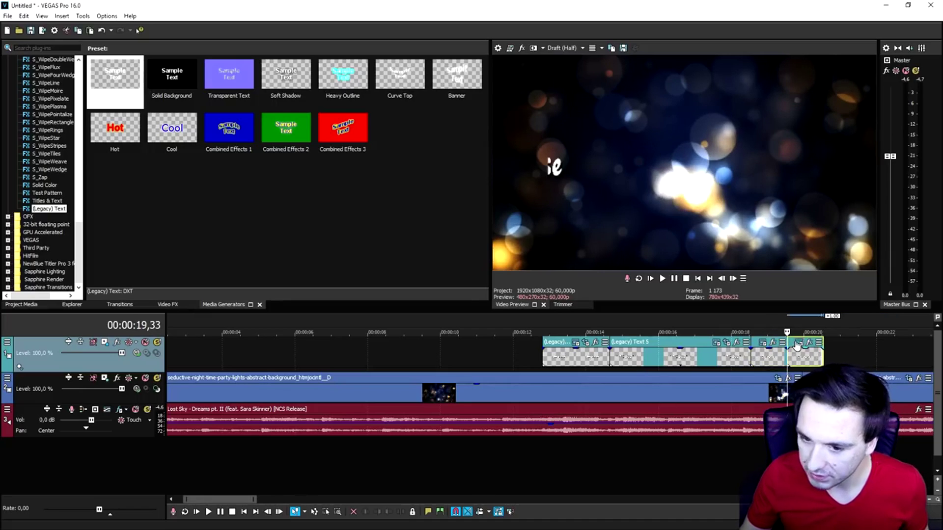
left_click(797, 347)
type("there are")
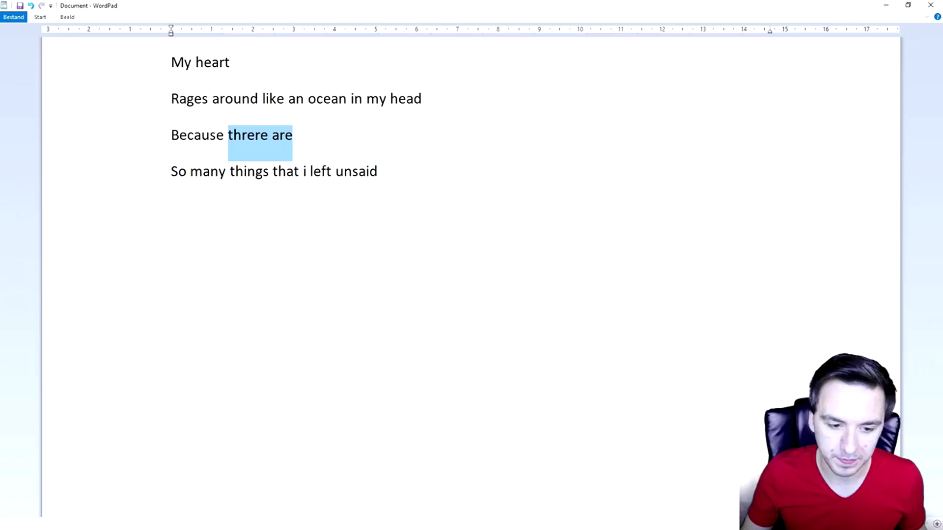
Step: Look up the next lyric in WordPad and set the following text copy to "so many things" over "that I left" at size 42
left_click_drag(334, 172, 181, 171)
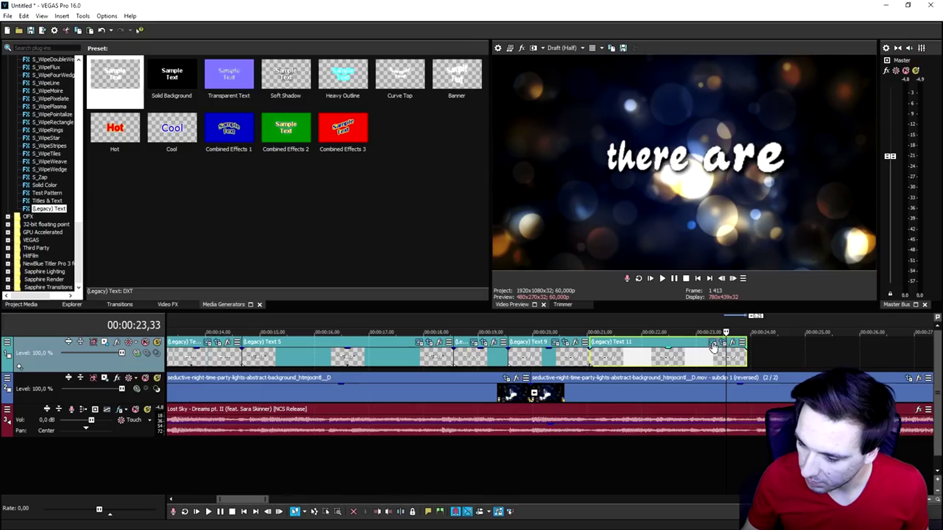
left_click_drag(412, 253, 217, 253)
type("so many things")
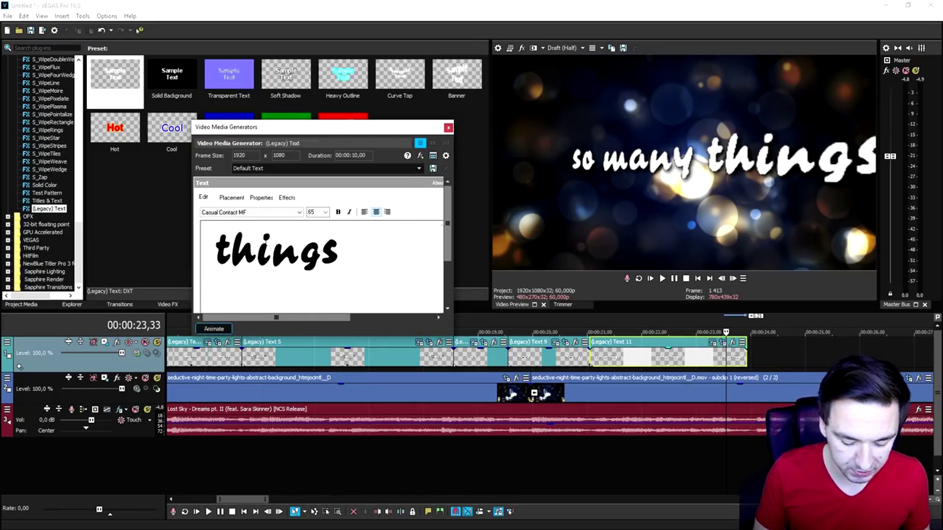
key("Return")
type("th")
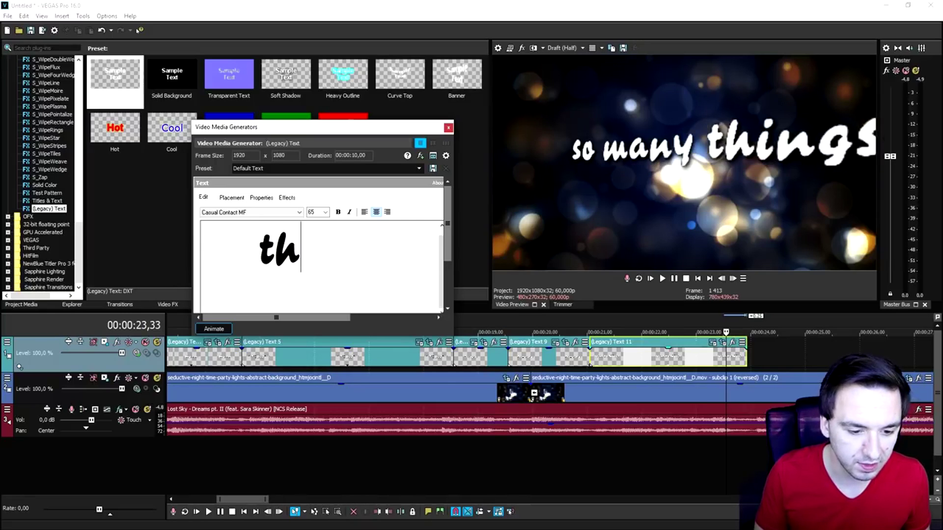
type("at I left")
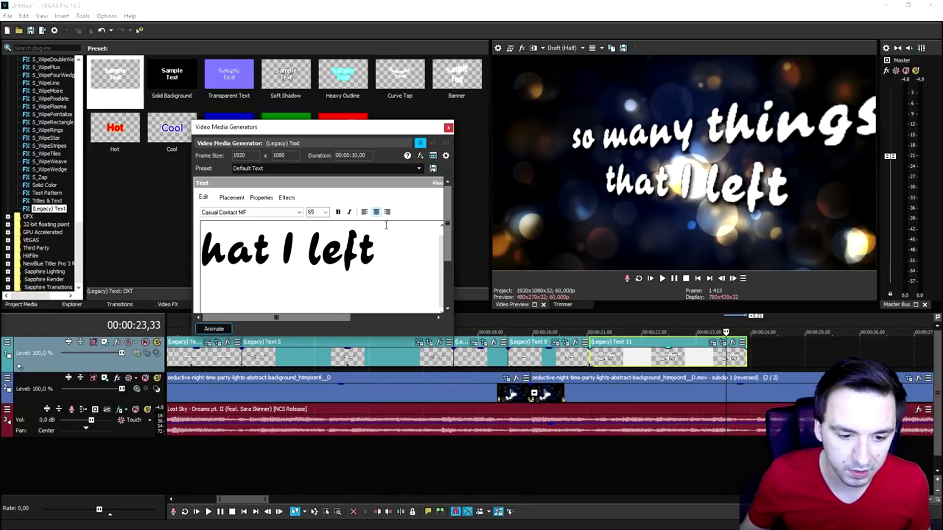
key("ctrl+a")
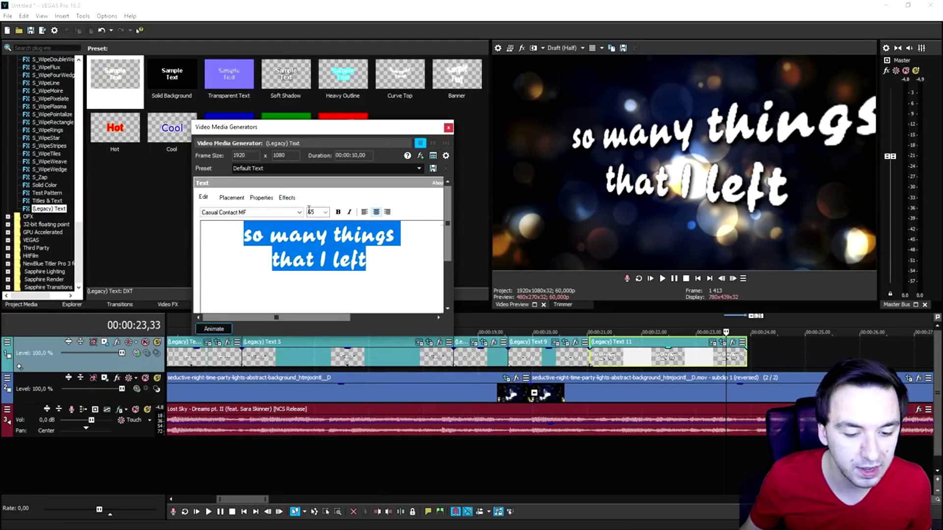
Step: Pick out "unsaid" in WordPad, return to VEGAS Pro and replace the last text event's wording with it
scroll(318, 212, "down", 2)
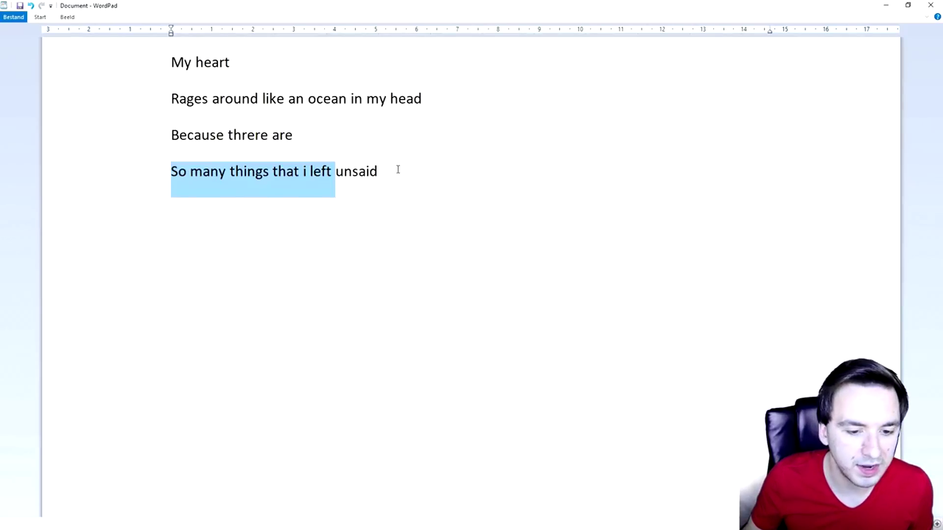
double_click(346, 169)
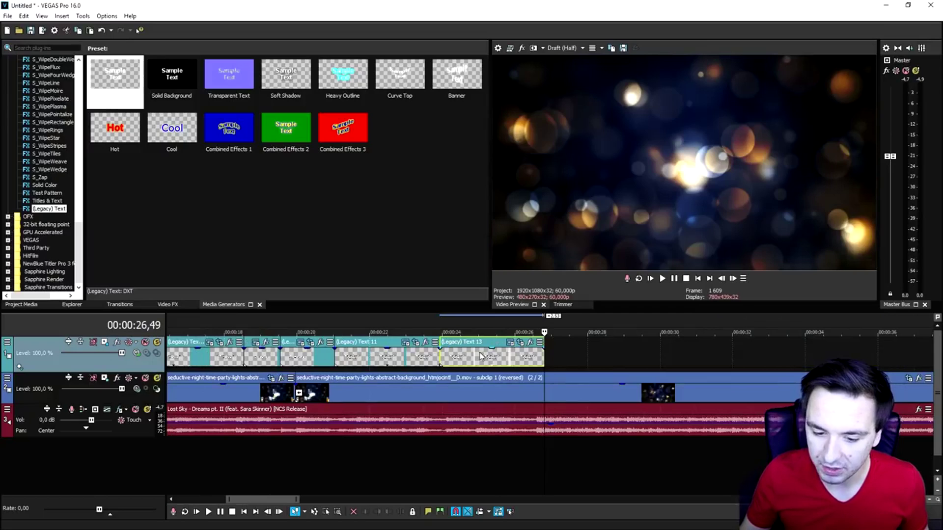
left_click(480, 356)
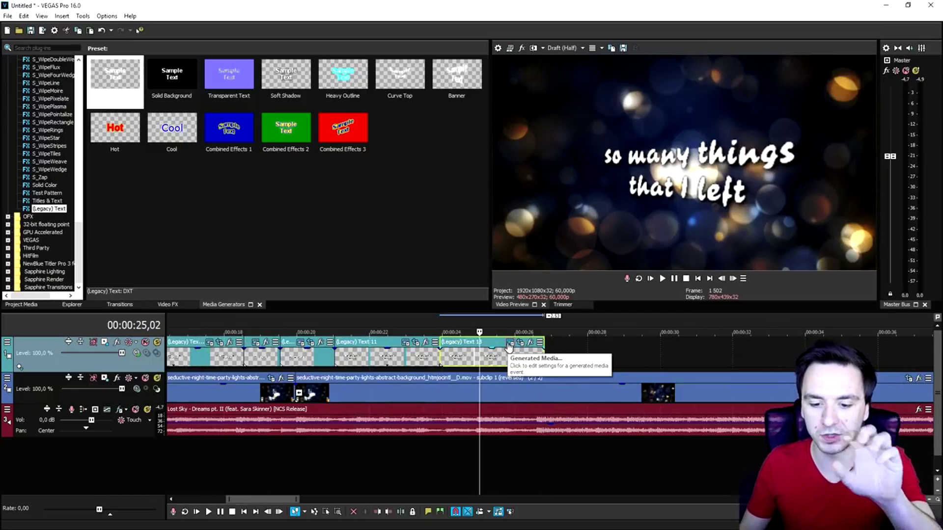
left_click(509, 344)
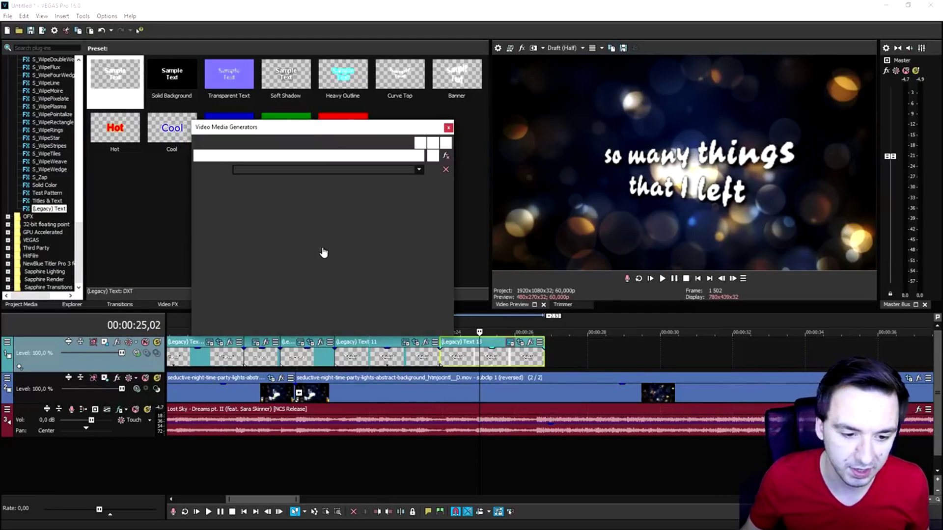
key("ctrl+a")
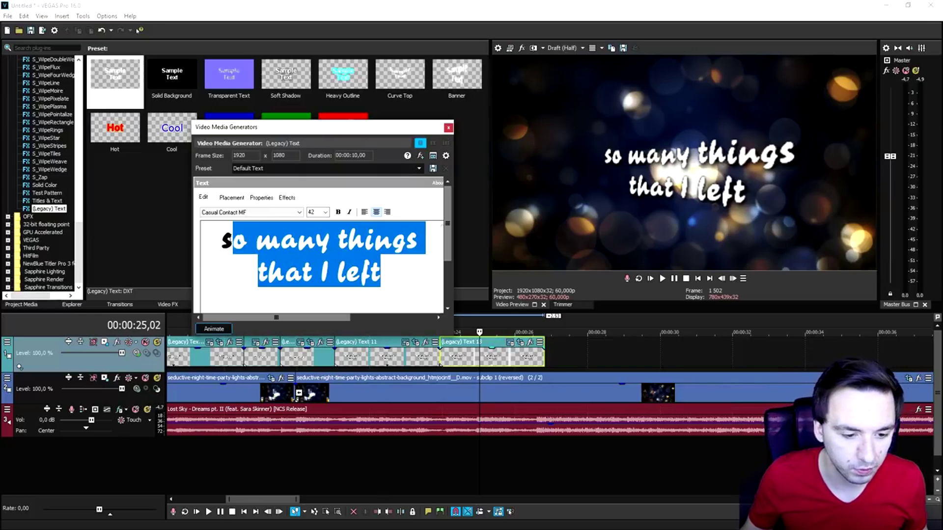
type("unsaid")
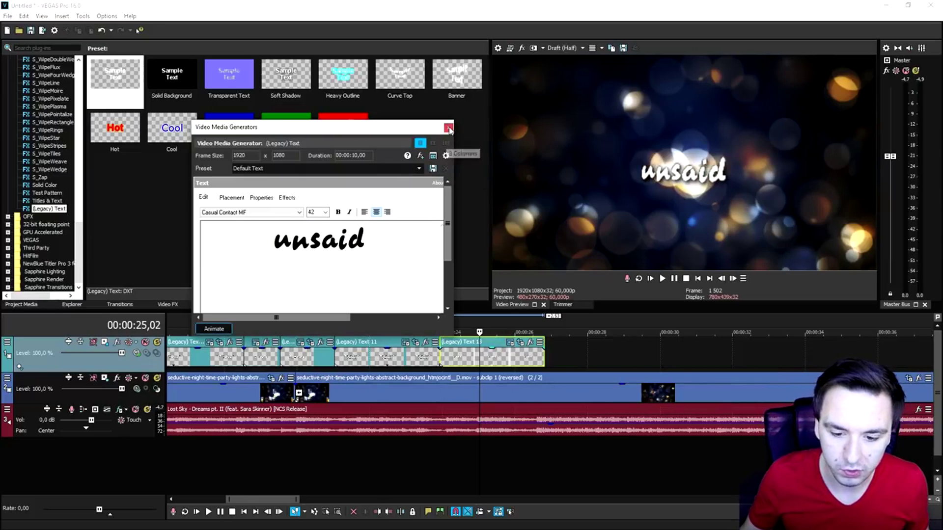
left_click(448, 128)
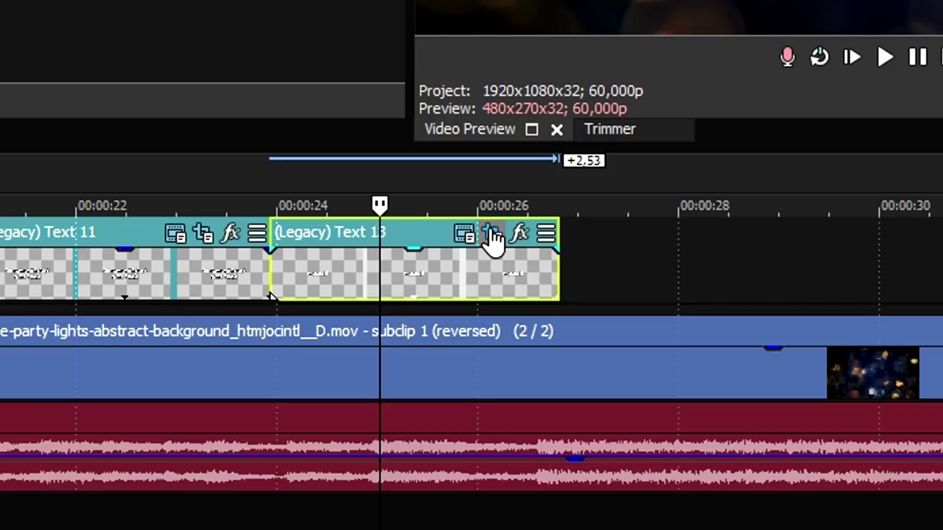
Step: Restore the "unsaid" event's opening Pan/Crop frame to default and greatly enlarge it so the text starts tiny
left_click(520, 343)
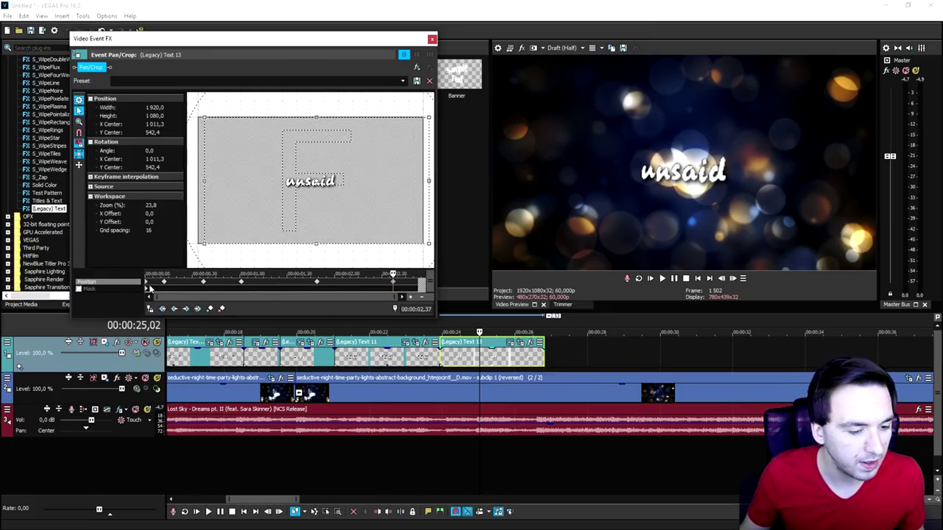
left_click(147, 283)
right_click(273, 192)
left_click(294, 197)
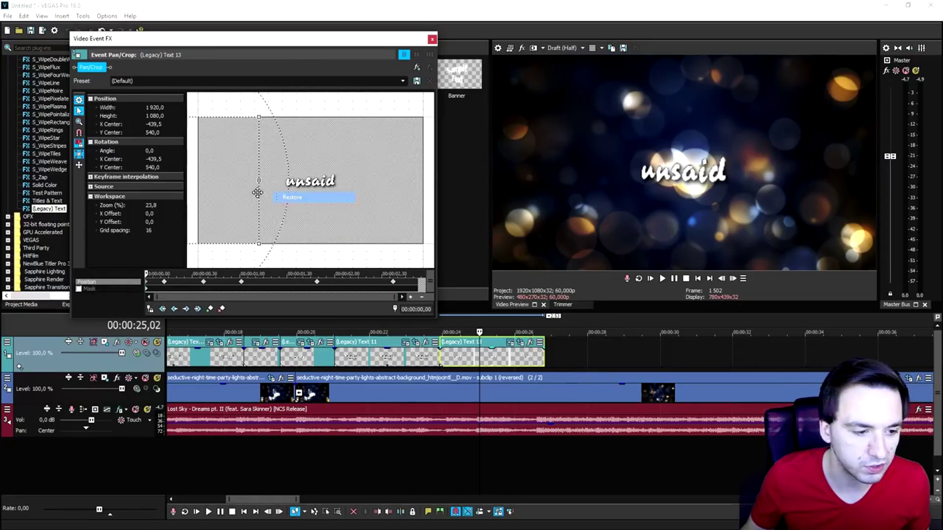
scroll(334, 167, "down", 5)
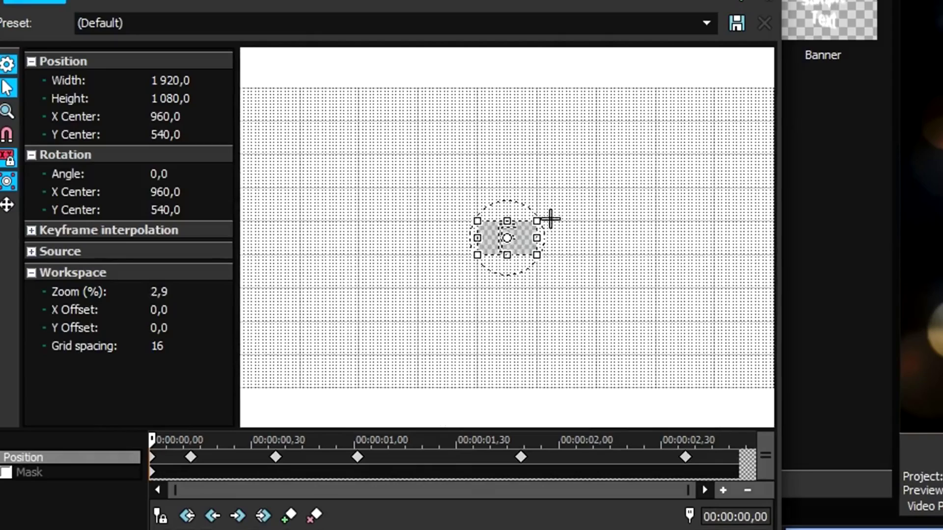
left_click_drag(539, 221, 744, 105)
Step: Delete the surplus position keyframes of the "unsaid" event, keeping one near 00:00:01,00, and inspect the framing further along
right_click(276, 458)
left_click(319, 496)
right_click(357, 458)
left_click(505, 455)
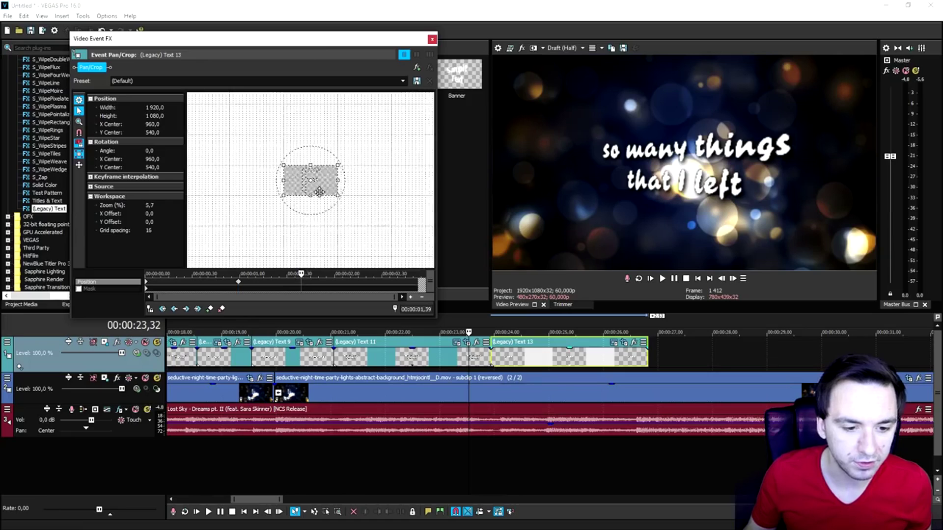
scroll(319, 192, "up", 3)
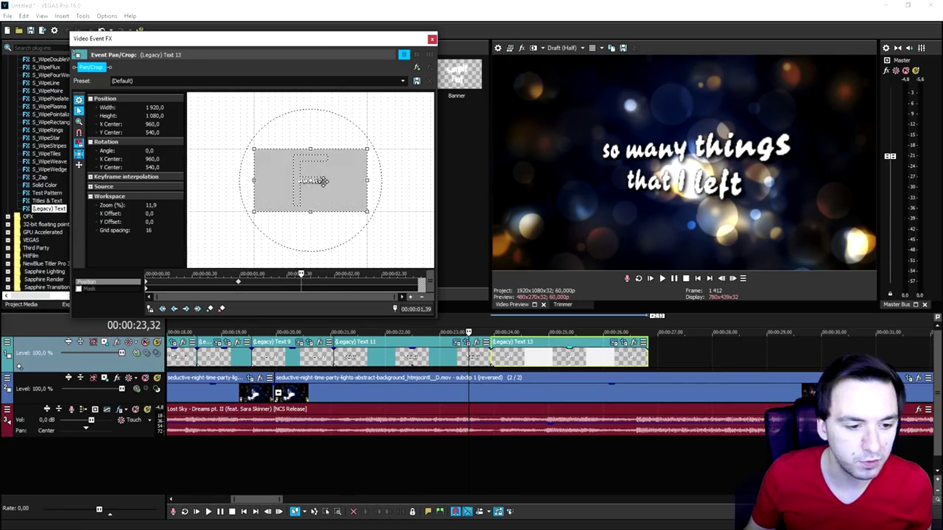
mouse_move(320, 191)
left_mouse_down()
mouse_move(311, 208)
mouse_move(322, 176)
left_mouse_up()
left_click(360, 275)
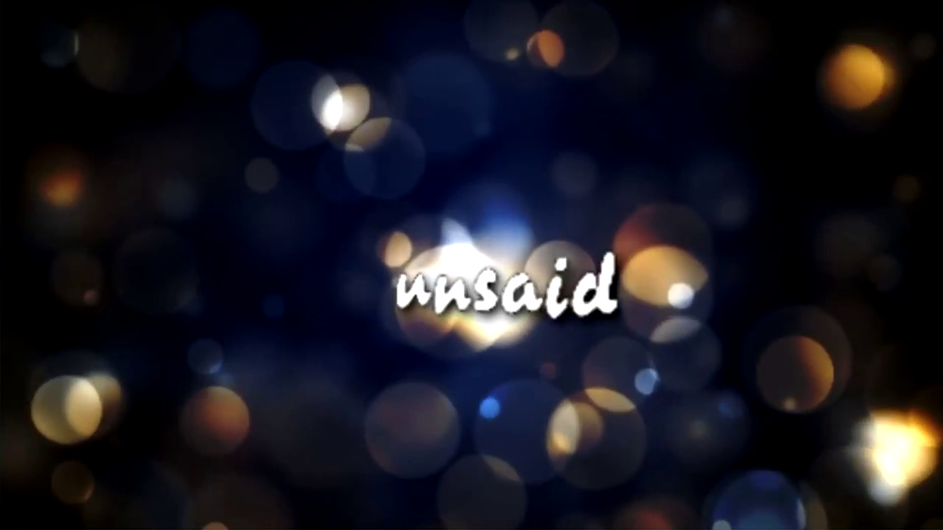
right_click(135, 3)
mouse_move(199, 6)
left_click(304, 38)
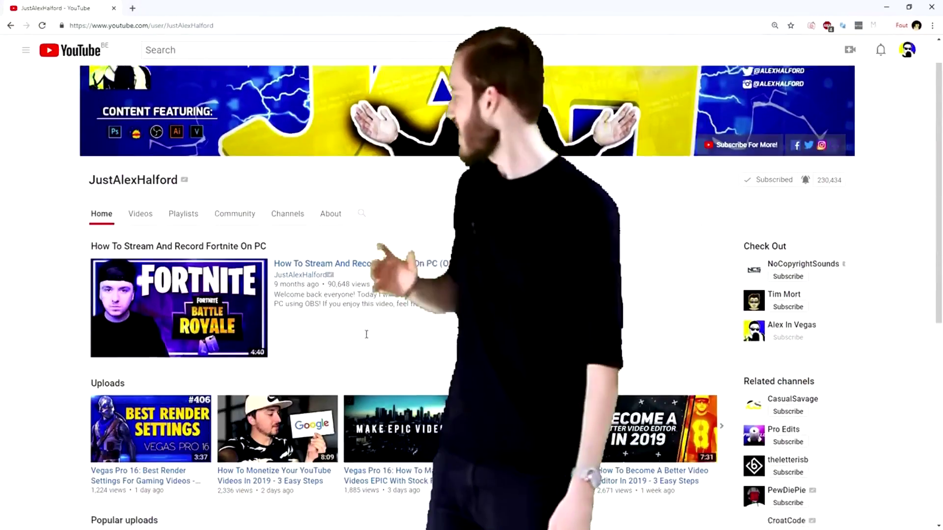
scroll(367, 334, "down", 2)
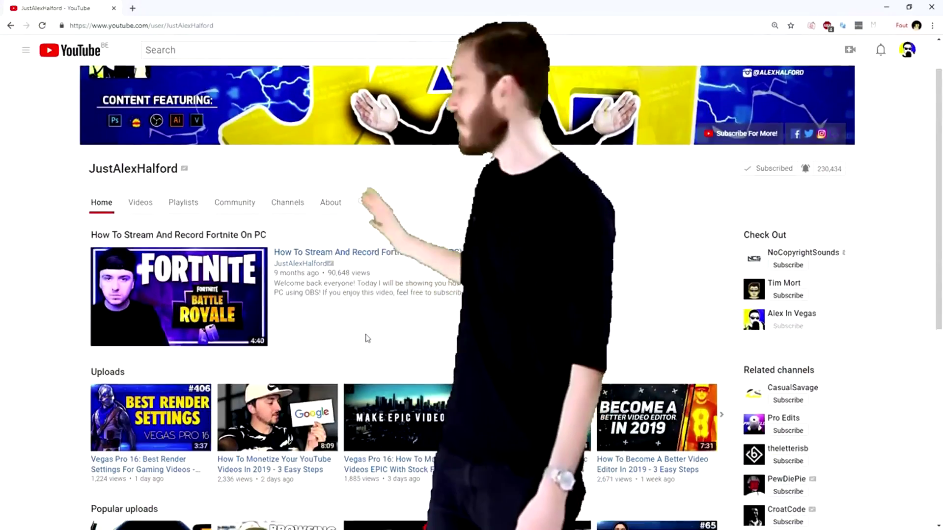
scroll(366, 338, "down", 1)
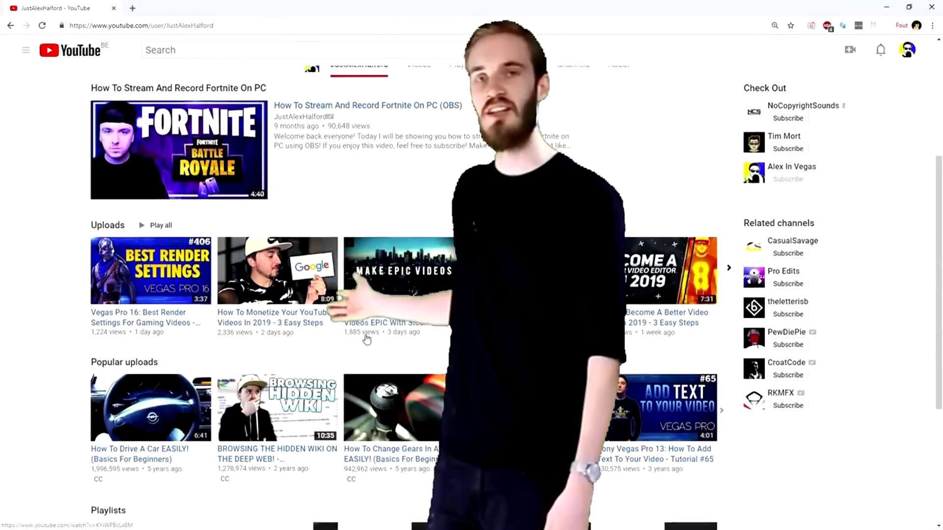
scroll(366, 335, "up", 3)
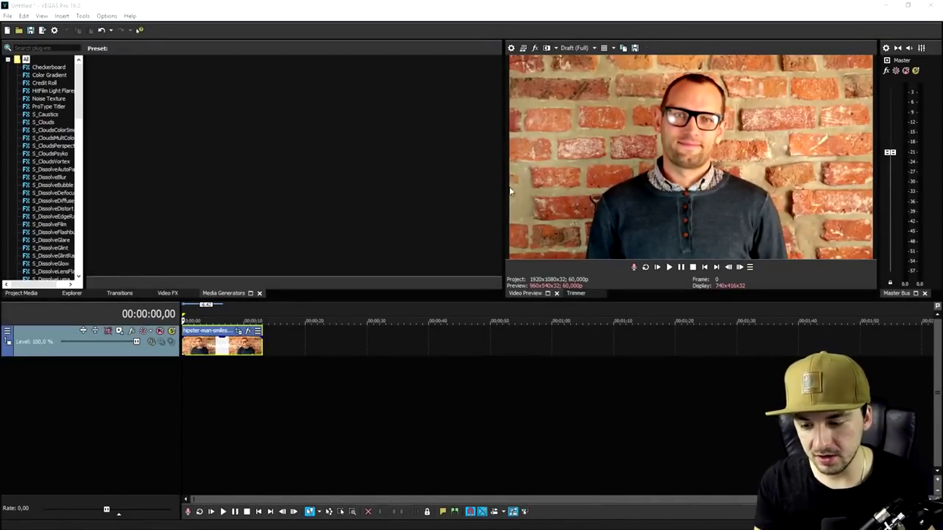
Step: Play through the hipster-man-smiles-at-camera clip on the enlarged timeline to review his movement
scroll(383, 363, "up", 3)
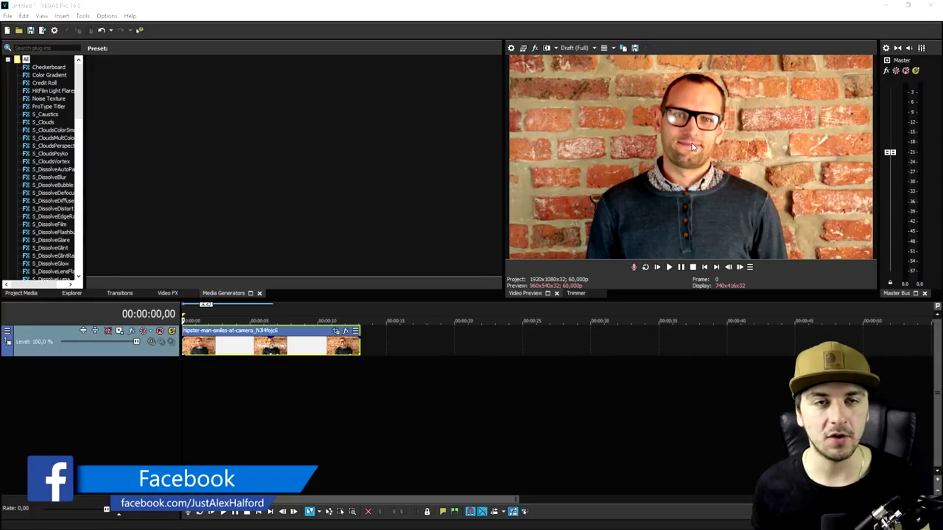
scroll(446, 359, "up", 3)
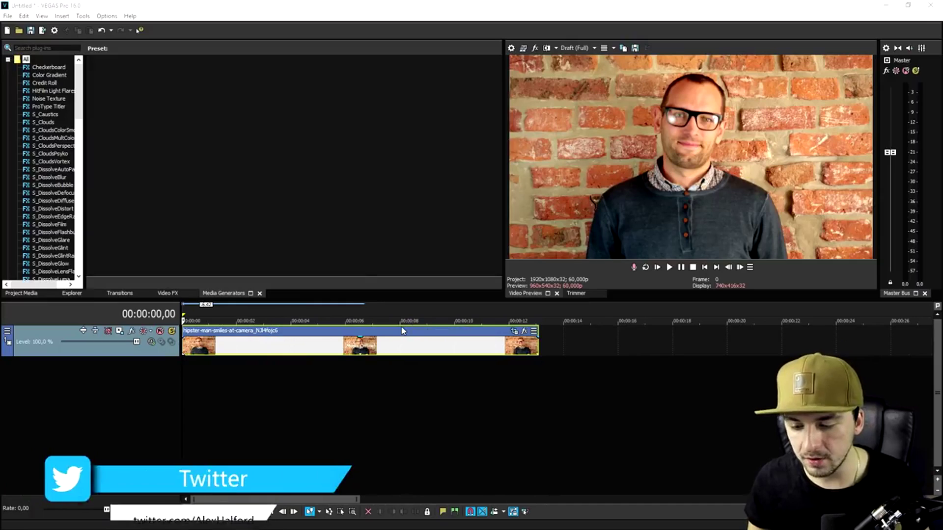
key("space")
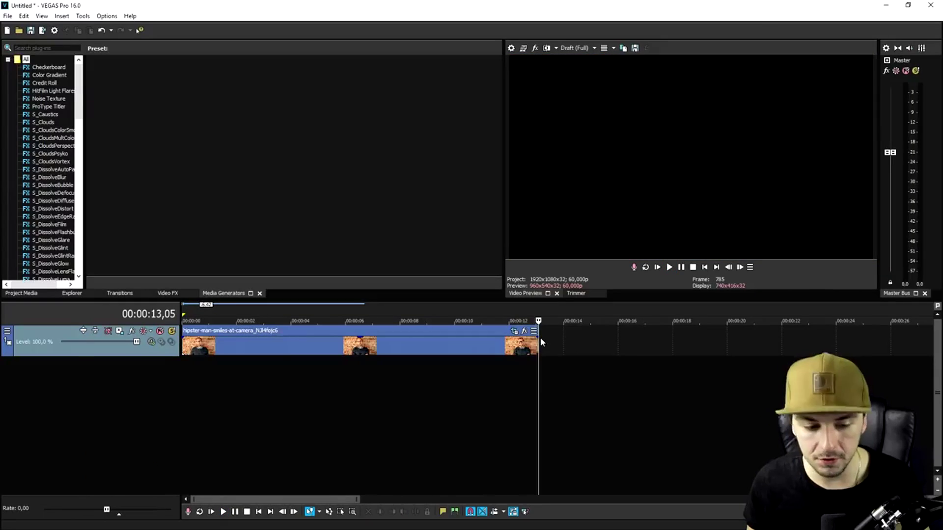
key("space")
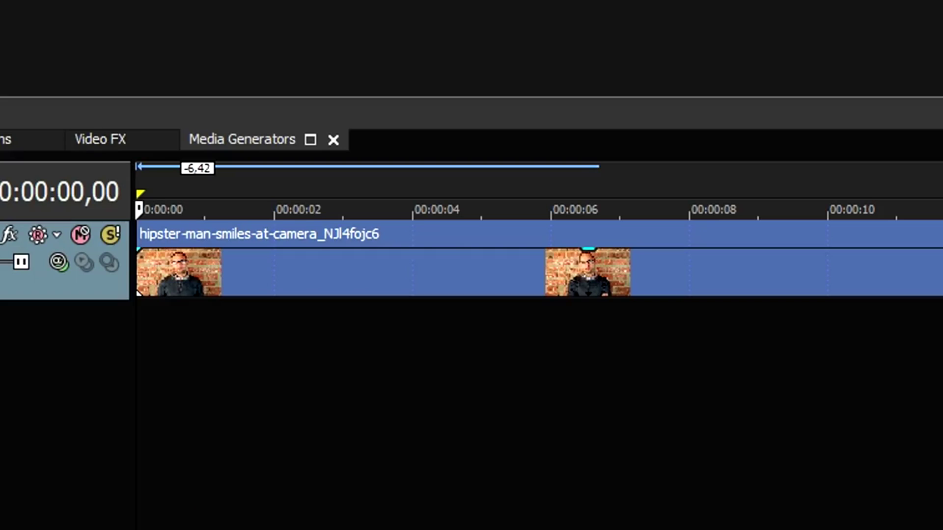
Step: Trim the end of the hipster-man clip to about 3 seconds, play it, and return the playhead to the start
left_click_drag(940, 273, 296, 262)
scroll(397, 261, "up", 4)
key("space")
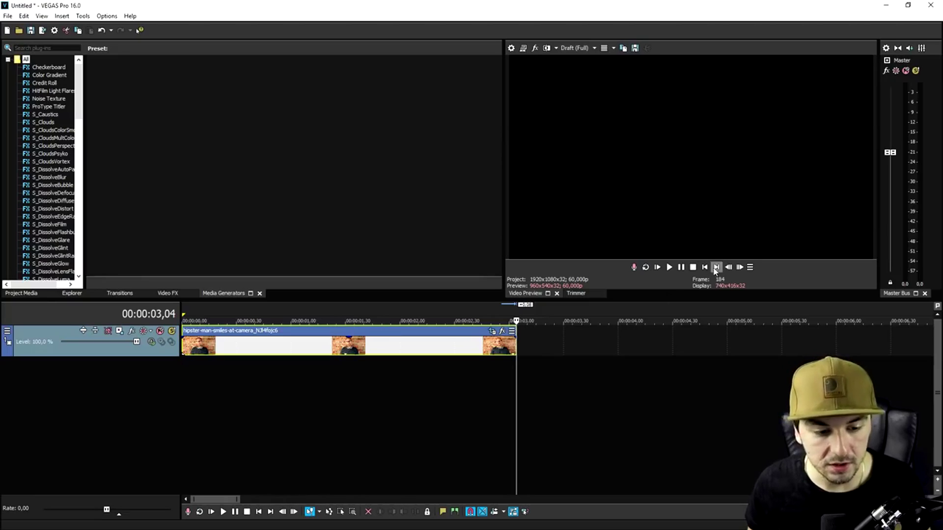
left_click(704, 267)
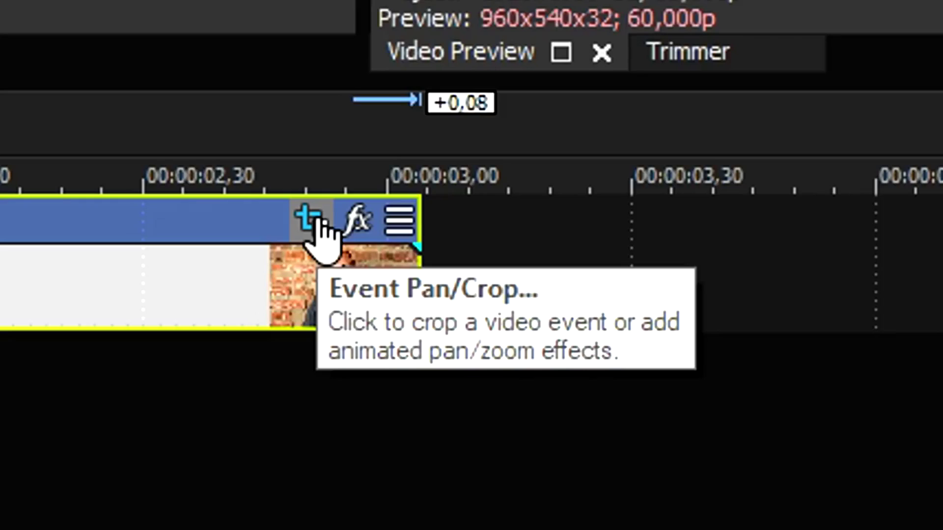
Step: Open Event Pan/Crop for the hipster-man clip, enable its mask, and activate the anchor creation tool
left_click(317, 221)
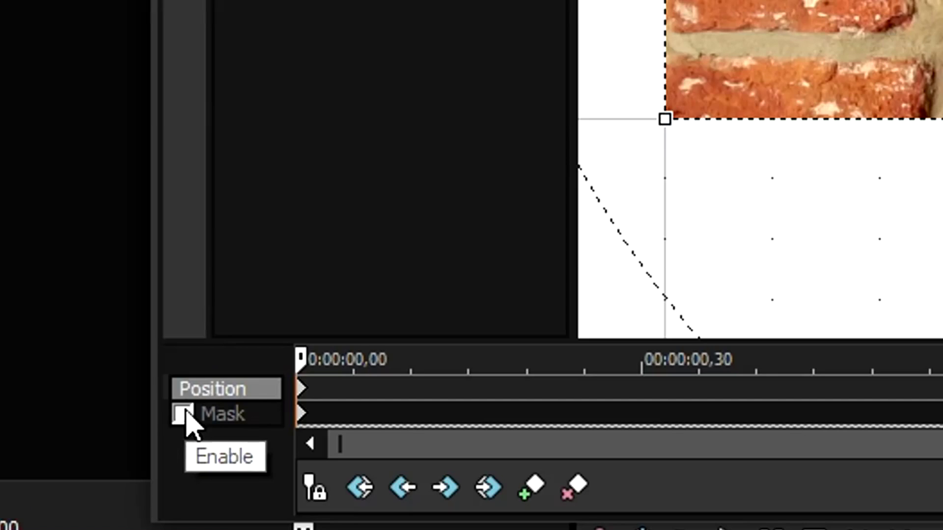
left_click(184, 415)
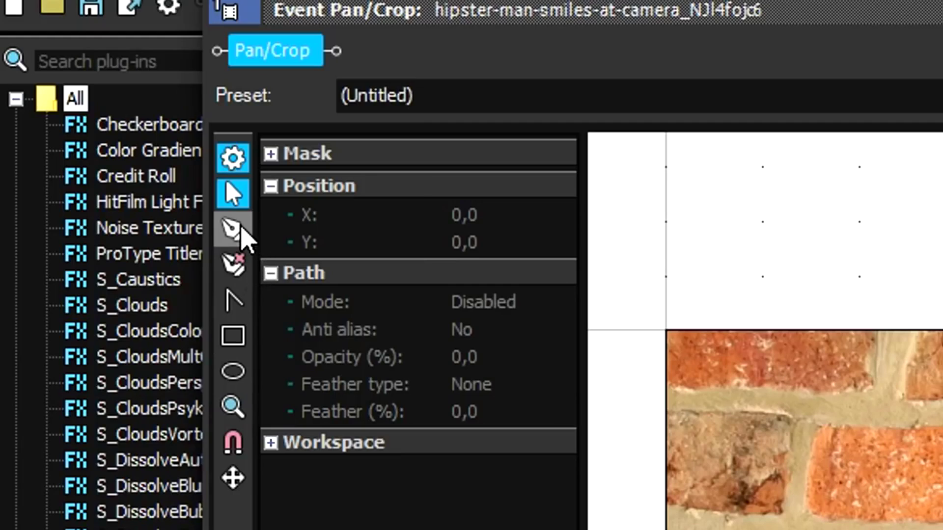
left_click(229, 230)
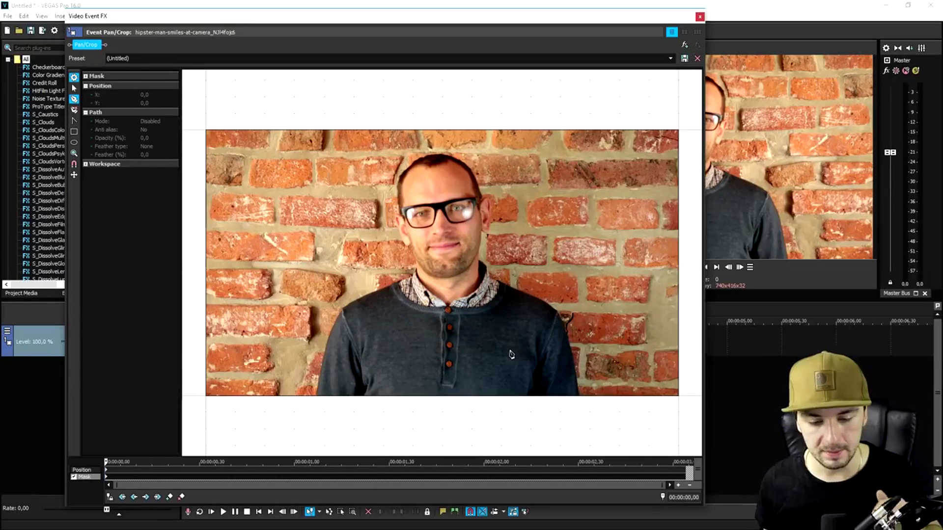
scroll(350, 360, "up", 1)
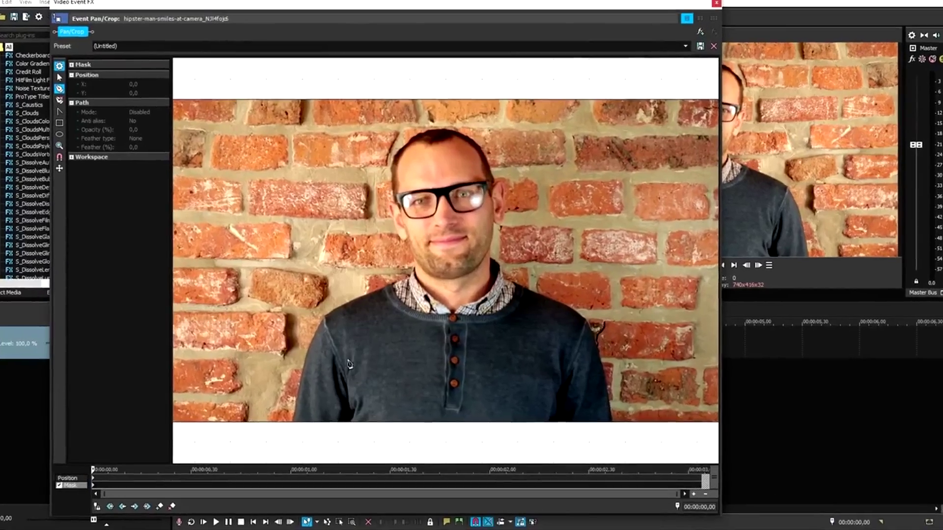
Step: Start the mask path at the lower edge of the man's left-side sleeve and trace the arm, shoulder and collar up to the neck
left_click(293, 421)
left_click(301, 380)
left_click(316, 335)
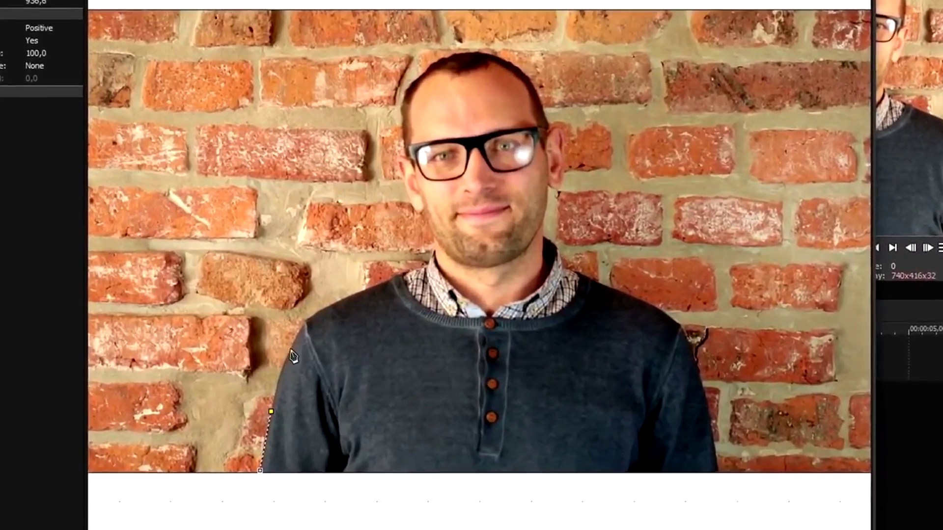
left_click(325, 318)
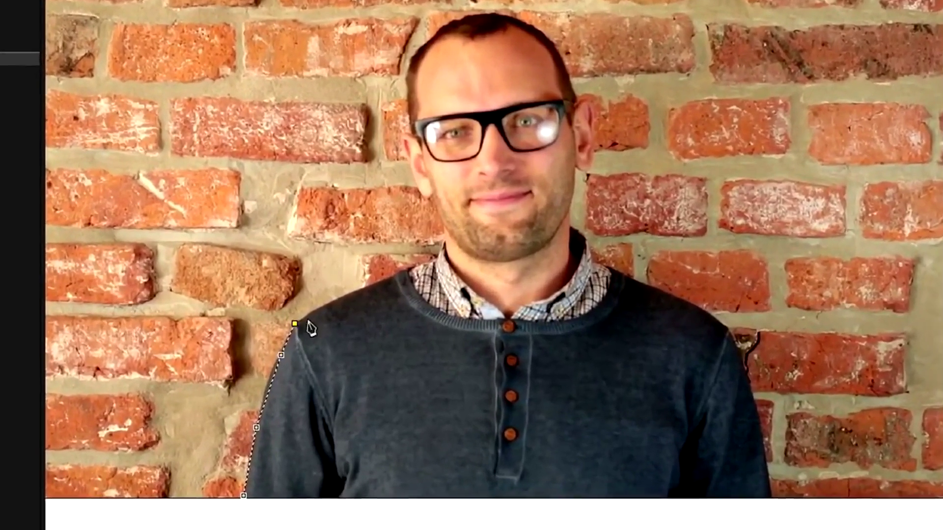
left_click(348, 295)
left_click(399, 271)
left_click(419, 263)
left_click(433, 262)
left_click(441, 246)
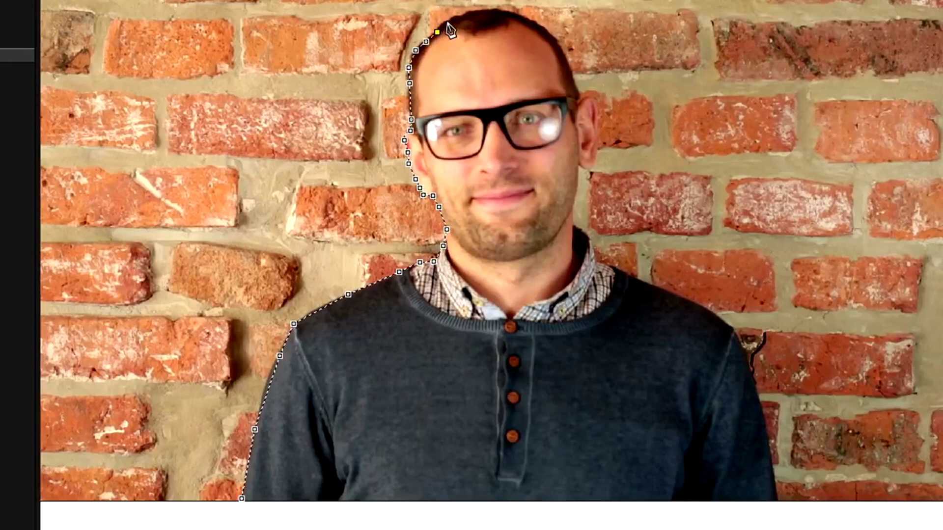
Step: Continue the mask path over the top of the man's head and around the right-side ear down to the jaw
left_click(560, 50)
left_click(571, 73)
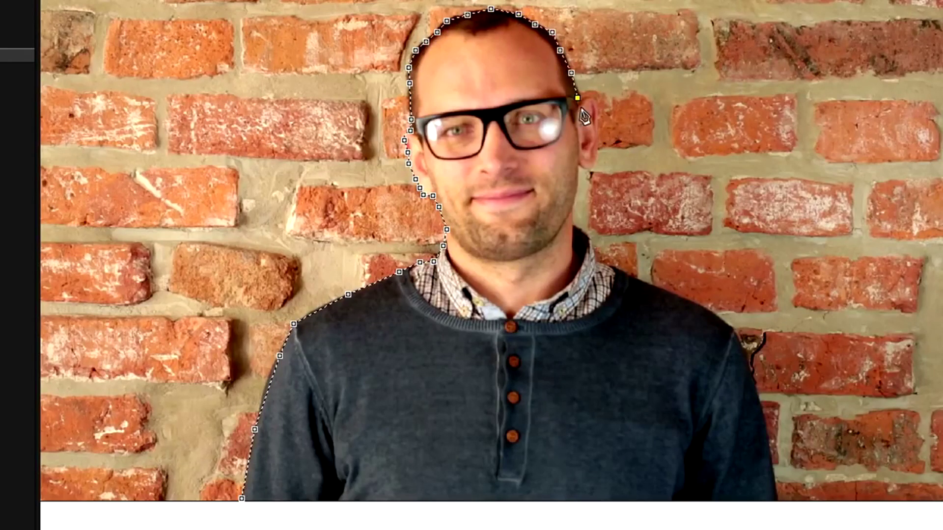
left_click(578, 98)
left_click(581, 107)
left_click(588, 99)
left_click(596, 113)
left_click(599, 125)
left_click(602, 140)
left_click(601, 153)
left_click(578, 162)
left_click(578, 182)
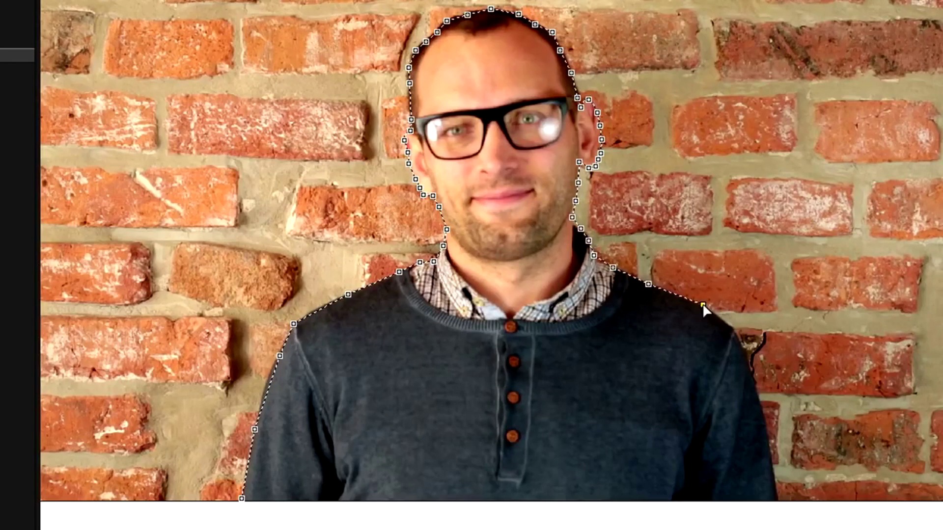
Step: Finish tracing the right-side shoulder and sleeve, close the mask path at its first anchor, and move the Video Event FX window aside
left_click(771, 472)
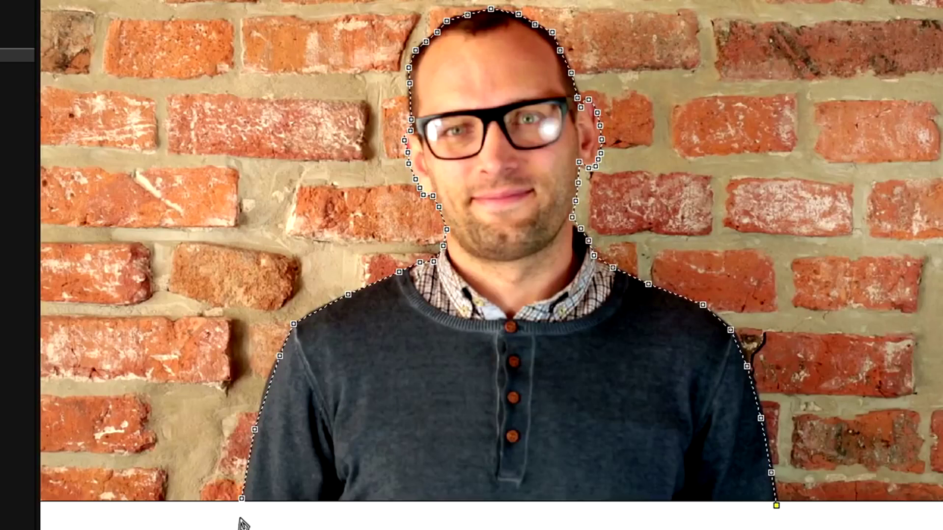
left_click(241, 498)
left_click_drag(433, 12, 403, 19)
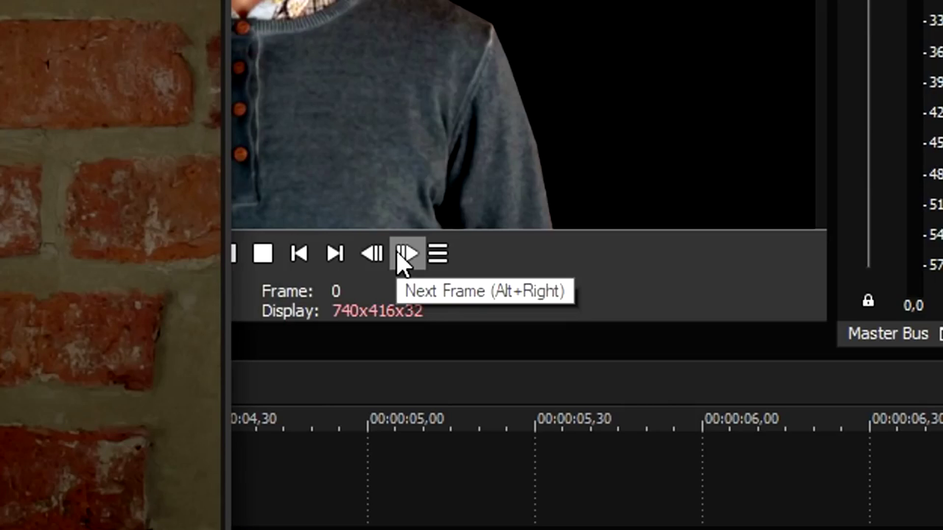
Step: Advance the masked clip frame by frame from frame 0 to check how well the outline follows the moving man
left_click(403, 263)
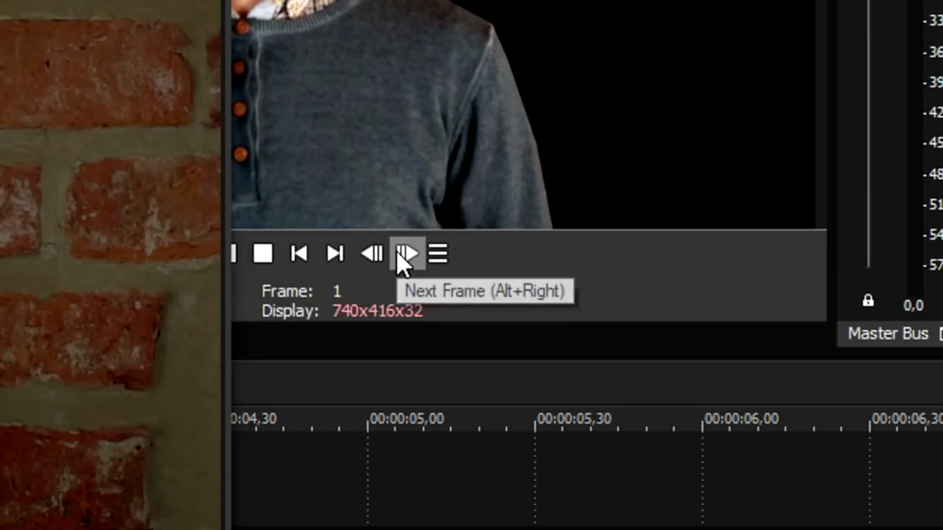
left_click(402, 263)
left_click(403, 262)
left_click(403, 263)
left_click(404, 264)
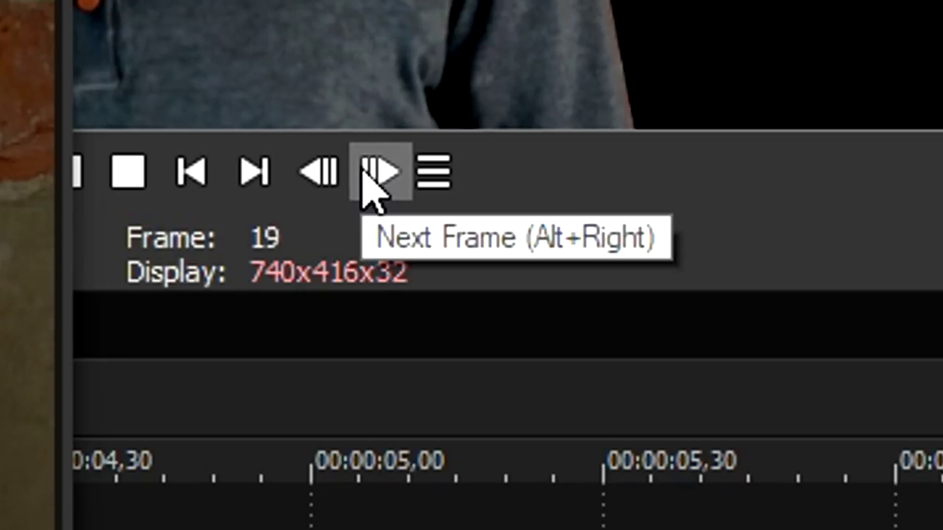
key("alt+Right")
key("alt+Right")
key("alt+Right")
key("alt+Right")
key("alt+Right")
key("alt+Right")
key("alt+Right")
key("alt+Right")
key("alt+Right")
key("alt+Right")
key("alt+Right")
key("alt+Right")
key("alt+Right")
key("alt+Right")
key("alt+Right")
key("alt+Right")
key("alt+Right")
key("alt+Right")
key("alt+Right")
key("alt+Right")
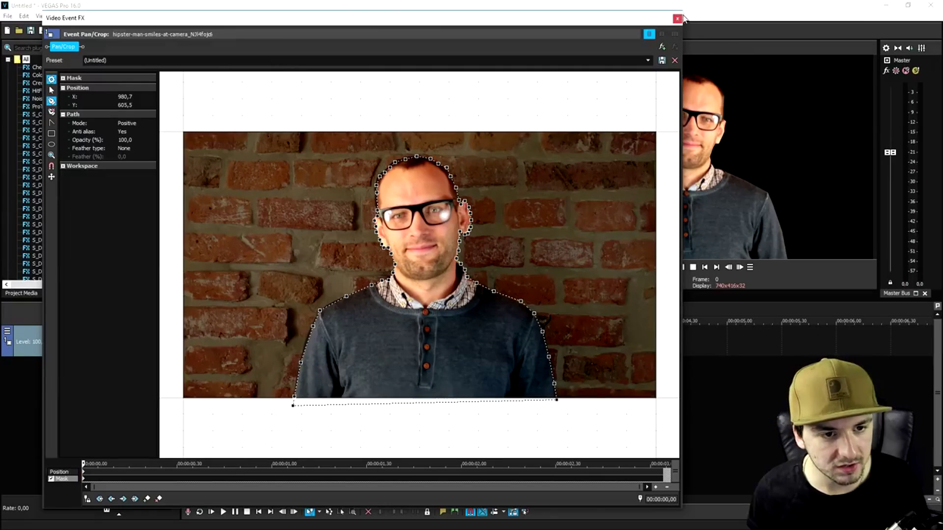
Step: Reposition the mask anchors around the upper-left side of the head at 00:00:00,53, and advance to about 00:00:01,35 to continue
left_click_drag(682, 10, 420, 231)
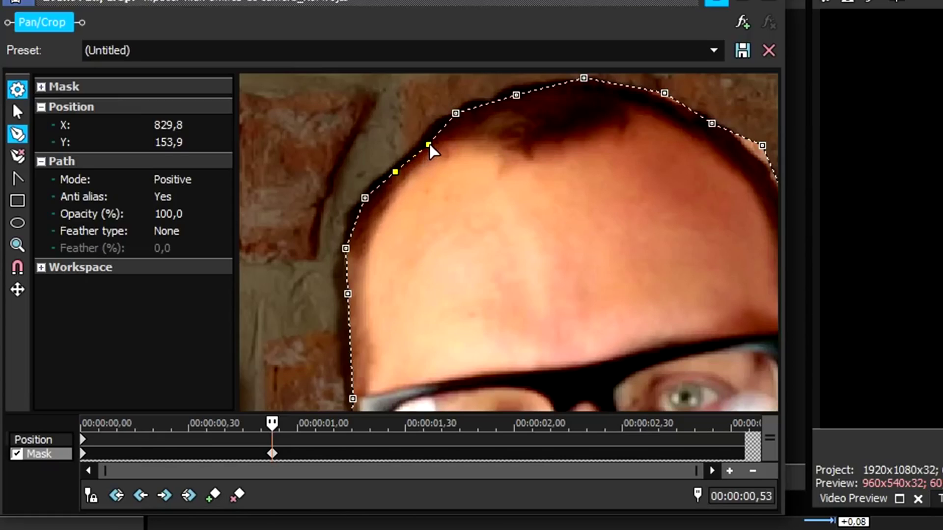
left_click_drag(430, 146, 421, 141)
left_click(366, 198)
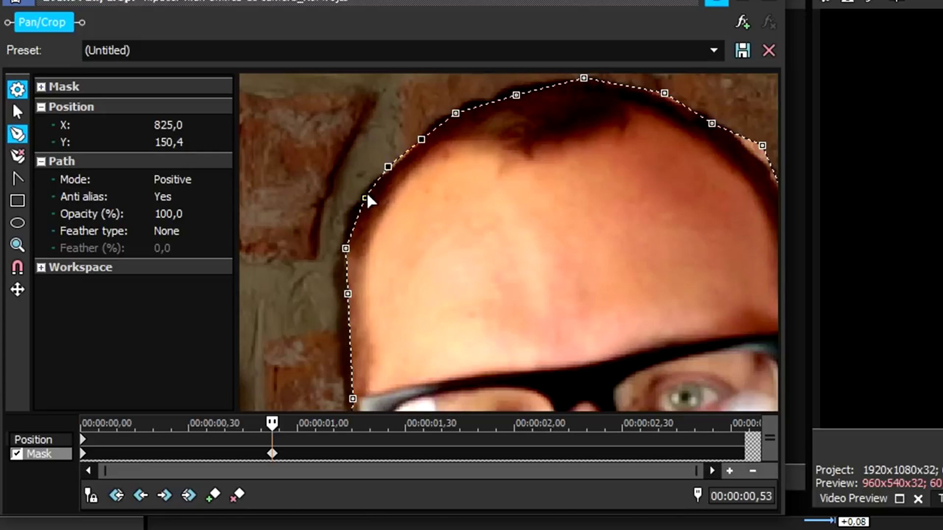
left_click_drag(461, 120, 457, 117)
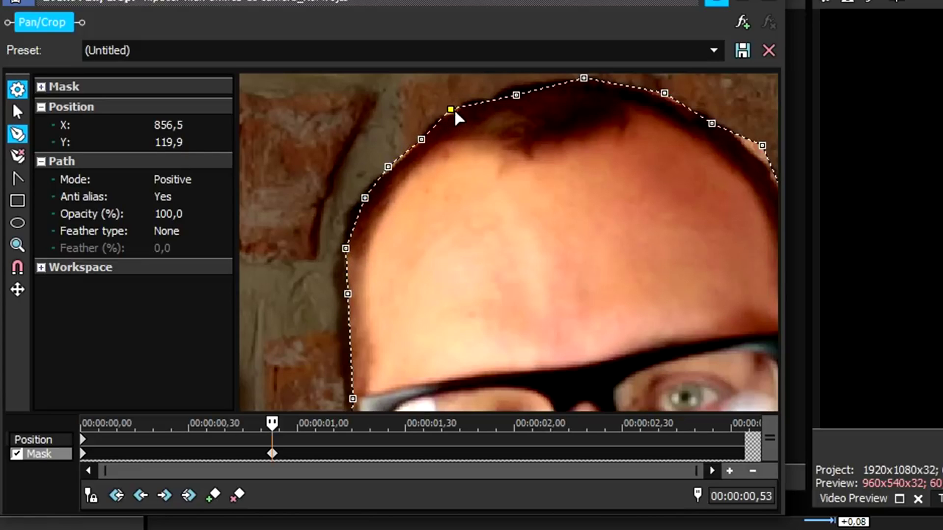
left_click_drag(272, 423, 436, 427)
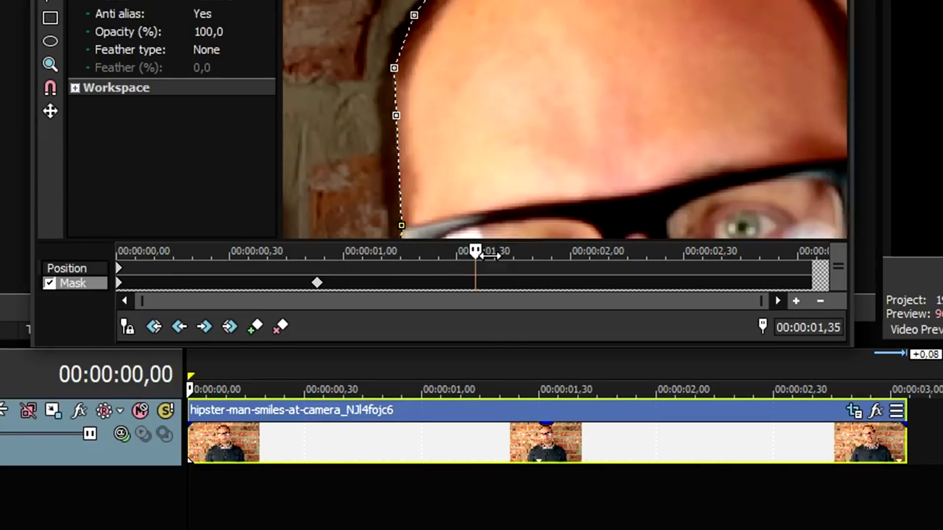
left_click_drag(490, 256, 618, 283)
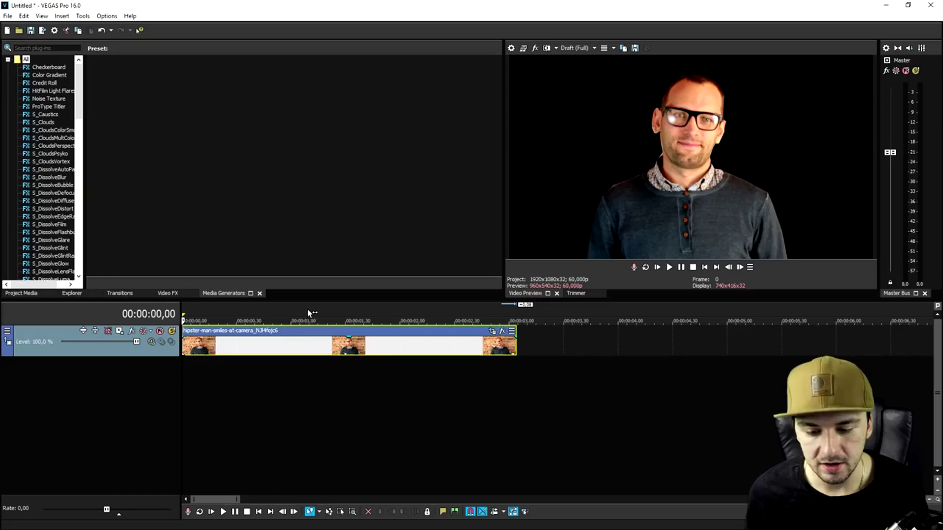
Step: Mark a time selection on the timeline from about 00:00:01,08 to 00:00:02,15 and place the playhead at its start
left_click(308, 312)
left_click_drag(307, 312, 362, 314)
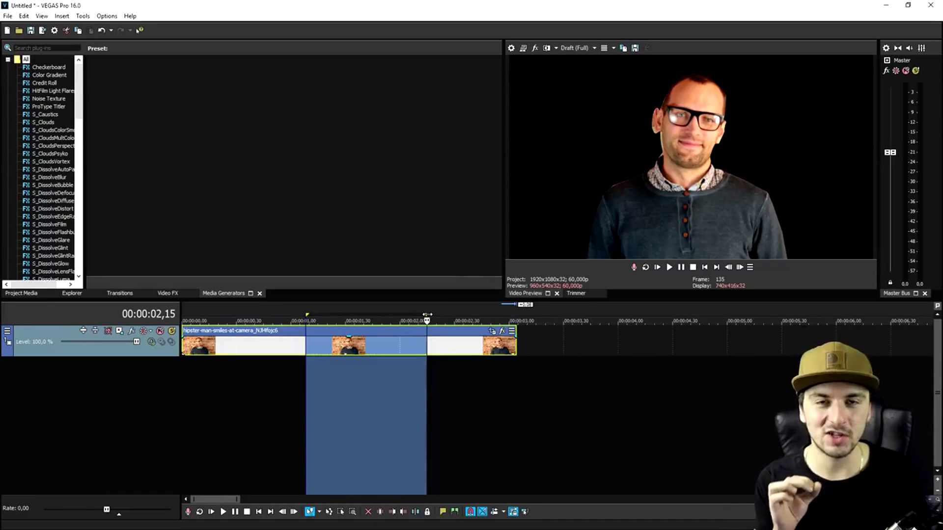
left_click(305, 314)
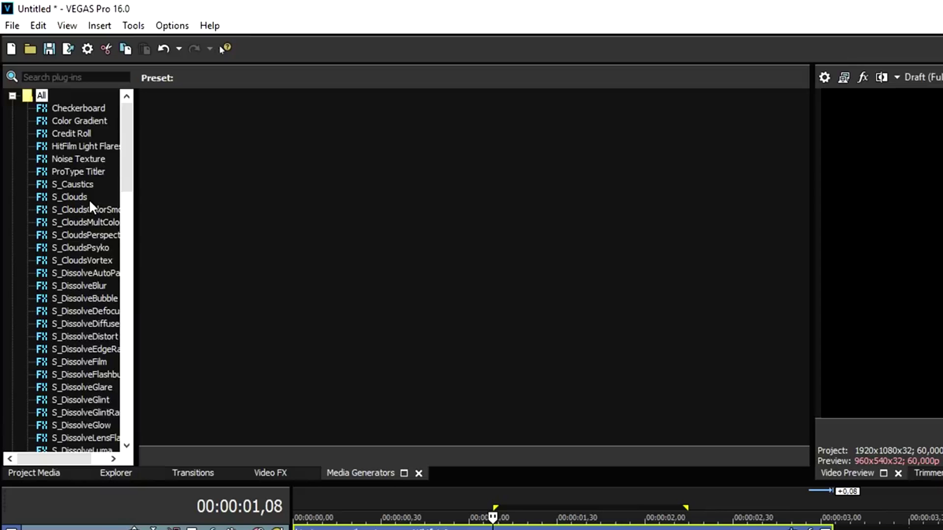
Step: Add a green Solid Color generator on a new track below the masked clip, keeping its default settings
scroll(90, 199, "down", 20)
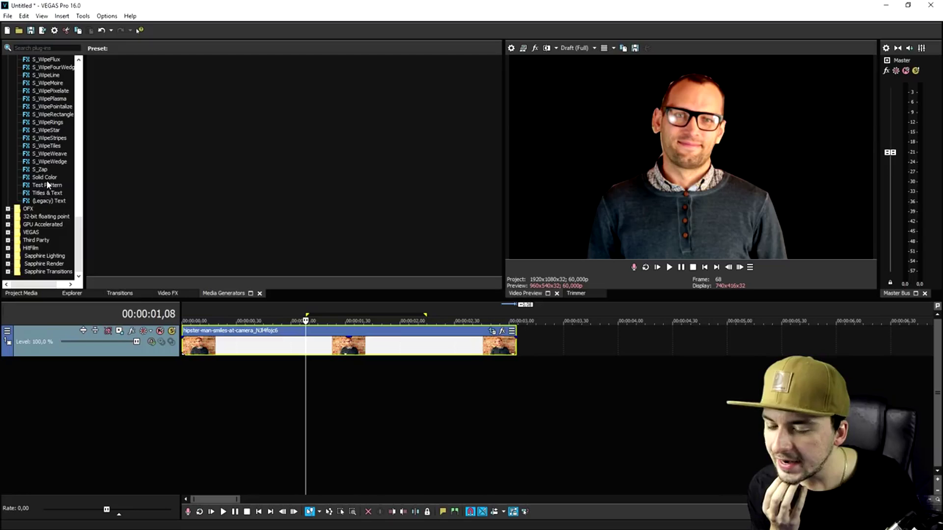
left_click(48, 179)
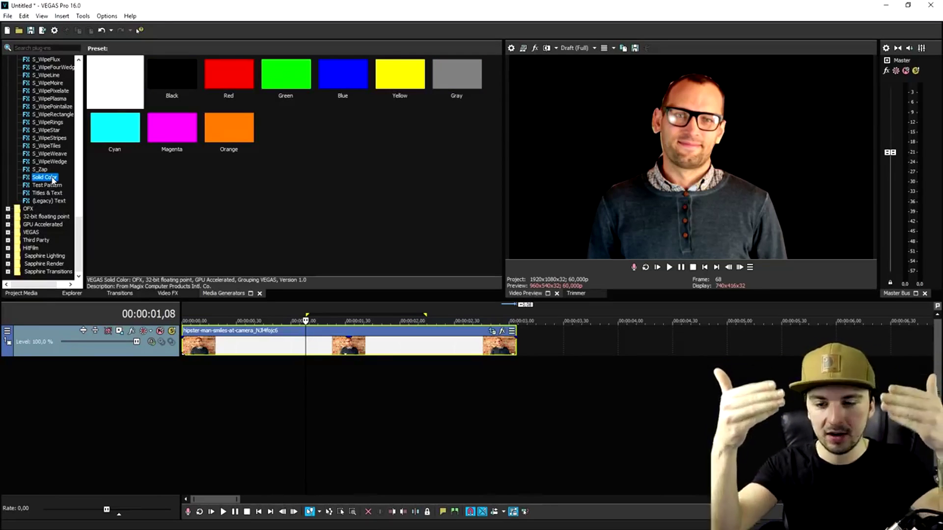
left_click(249, 70)
left_click_drag(280, 75, 349, 388)
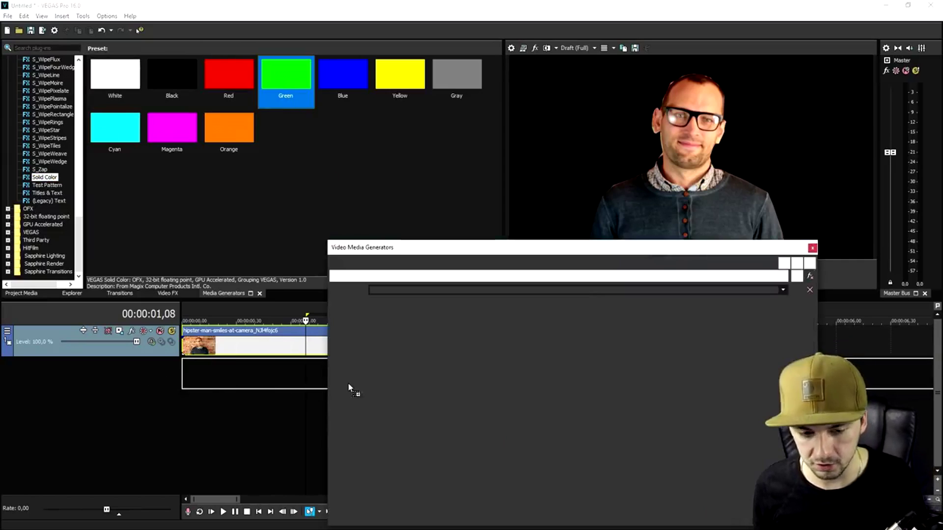
left_click(813, 248)
Step: Trim the green solid to the end of the masked clip and set the loop region across the clip's full length
left_click(524, 379)
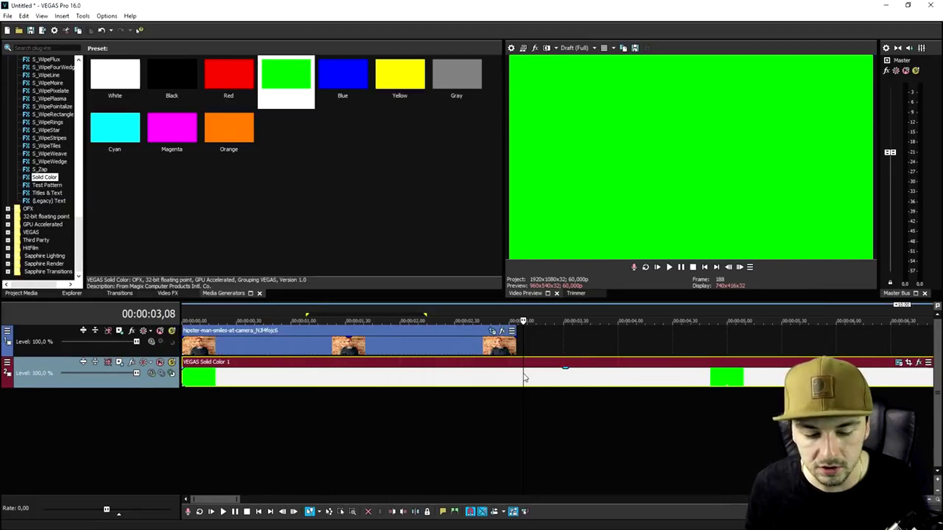
left_click(516, 375)
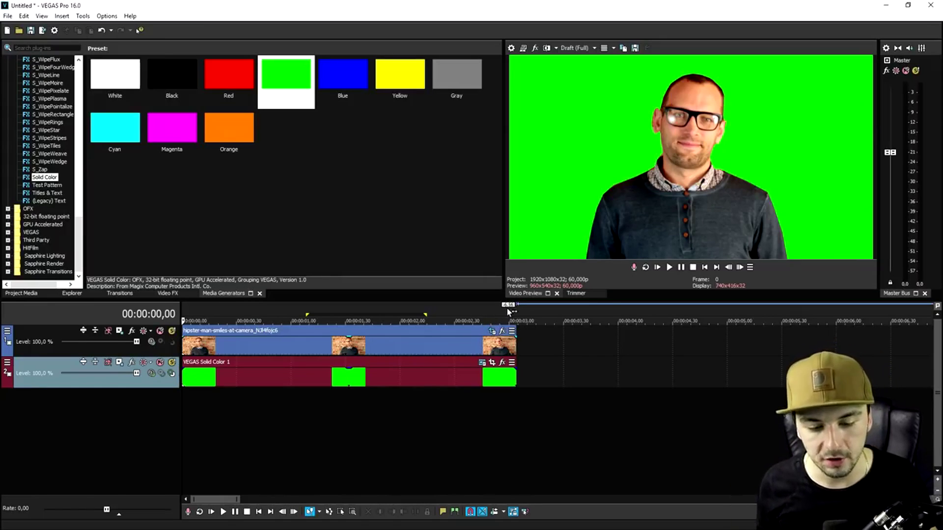
left_click_drag(512, 314, 182, 314)
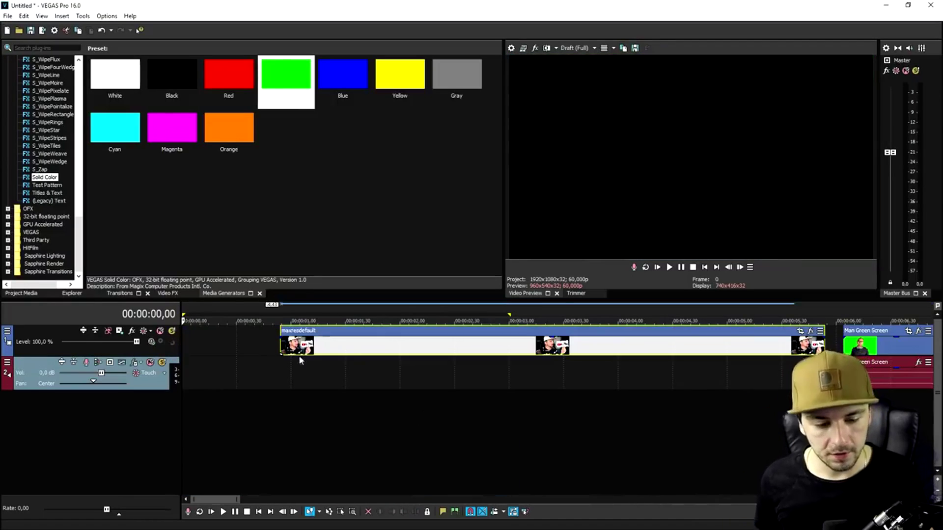
Step: Align the maxresdefault image and the Man Green Screen clip at 00:00:00,00, with the clip on a new video track above the image
scroll(357, 340, "down", 3)
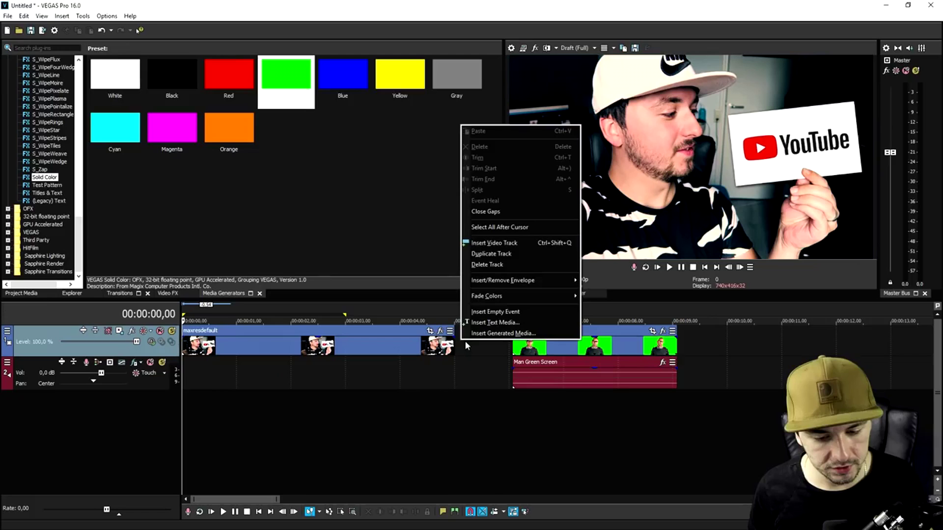
left_click(477, 345)
left_click_drag(543, 363, 540, 332)
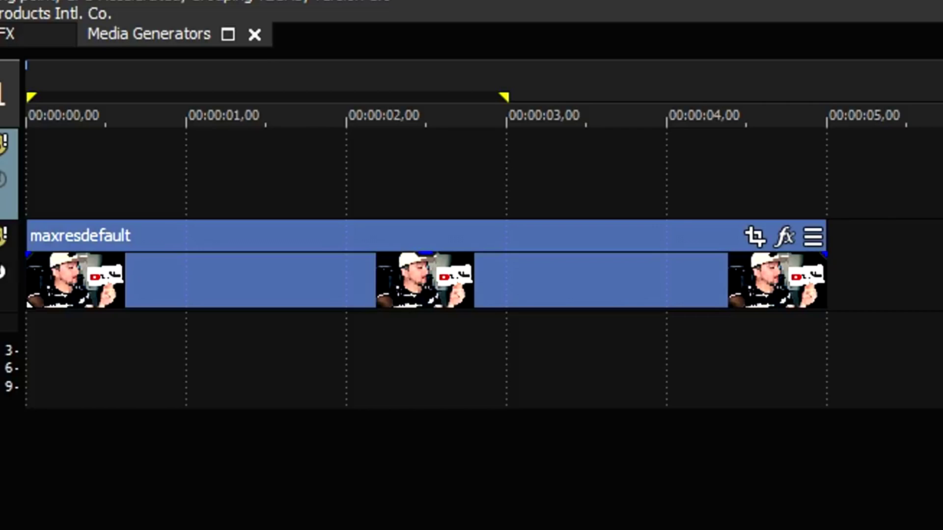
left_click_drag(933, 187, 199, 178)
left_click(196, 179)
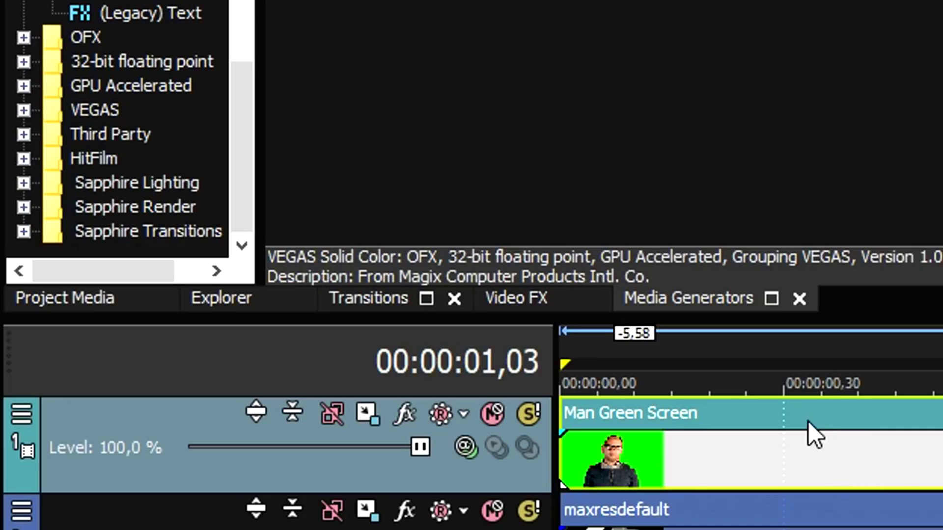
Step: Apply the default Chroma Keyer effect to the Man Green Screen clip
left_click(508, 300)
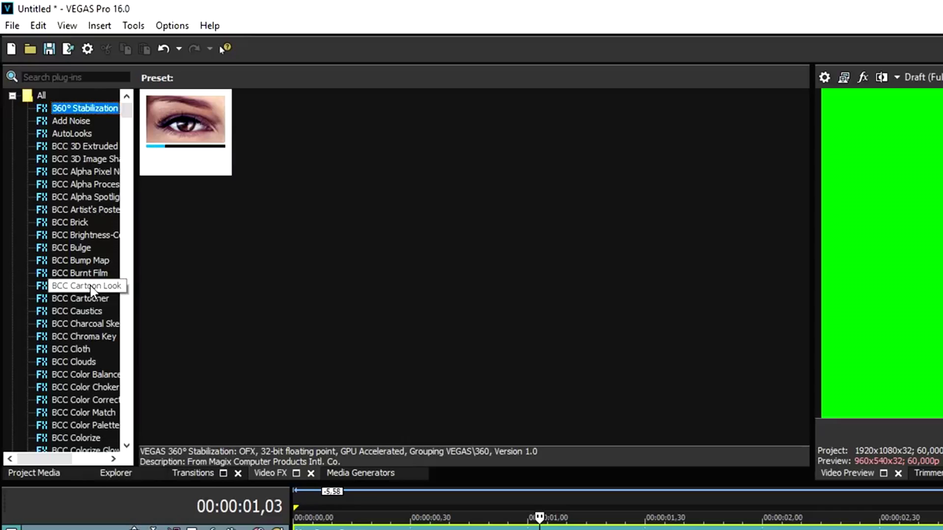
scroll(90, 281, "down", 20)
scroll(88, 277, "down", 20)
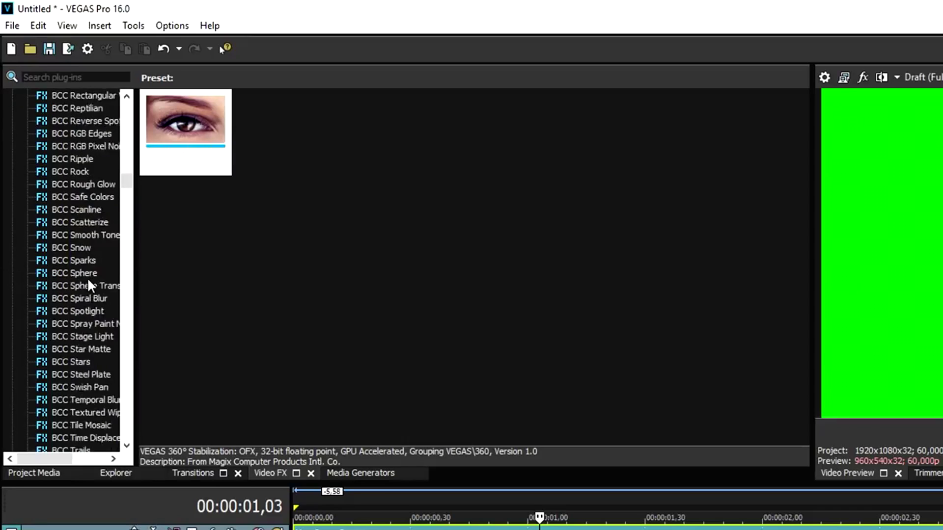
left_click(78, 185)
left_click_drag(200, 135, 553, 529)
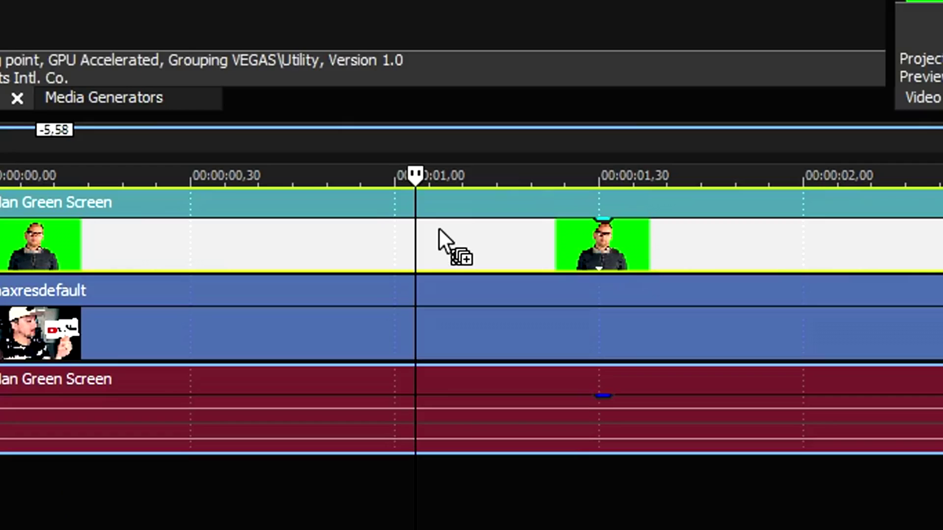
left_click_drag(438, 228, 444, 237)
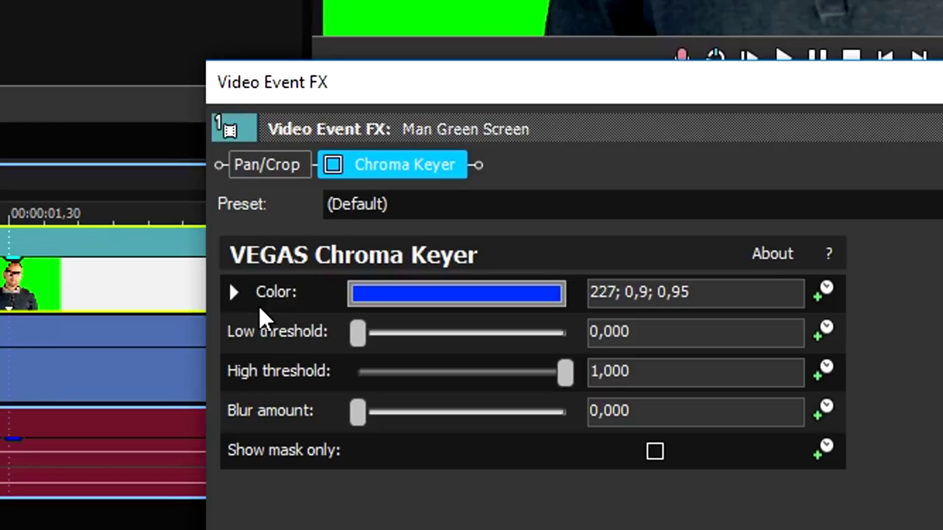
Step: Sample the green background in the preview as the Chroma Keyer color, and enable the effect
left_click(394, 301)
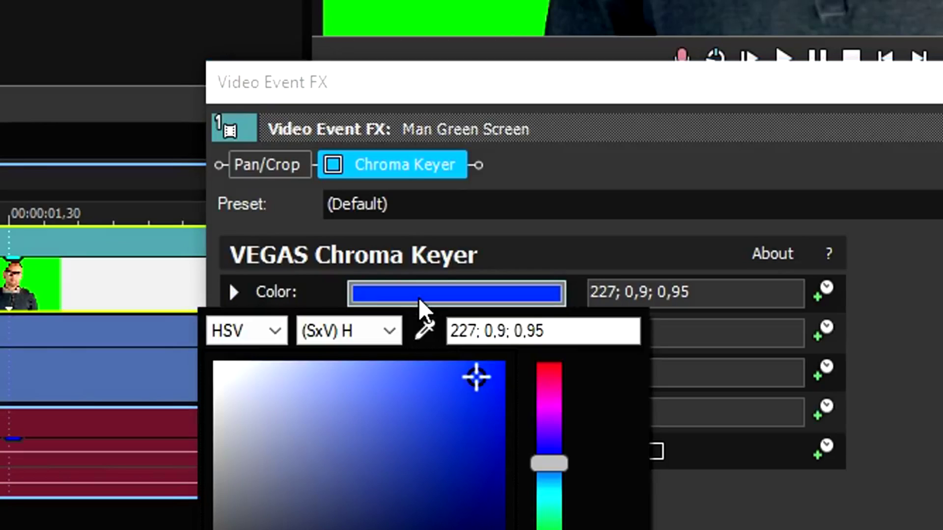
left_click(423, 330)
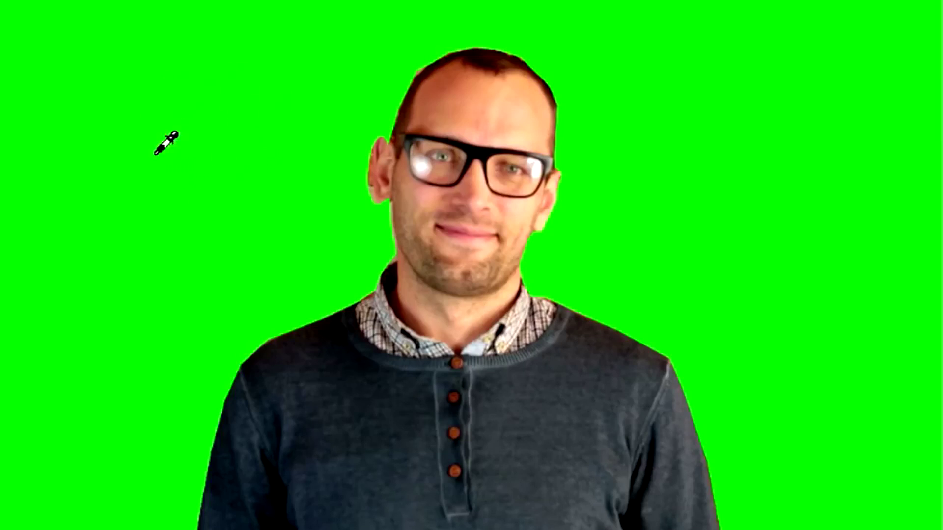
left_click(187, 101)
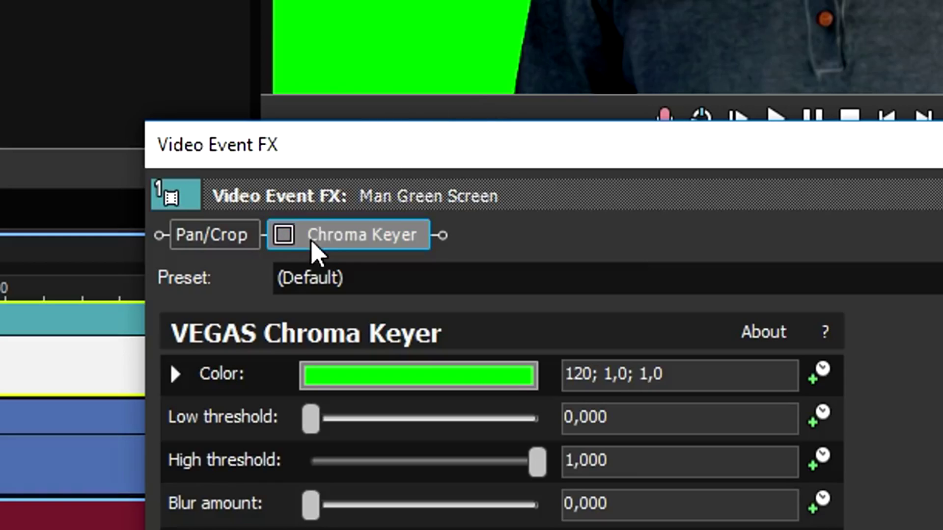
left_click(313, 243)
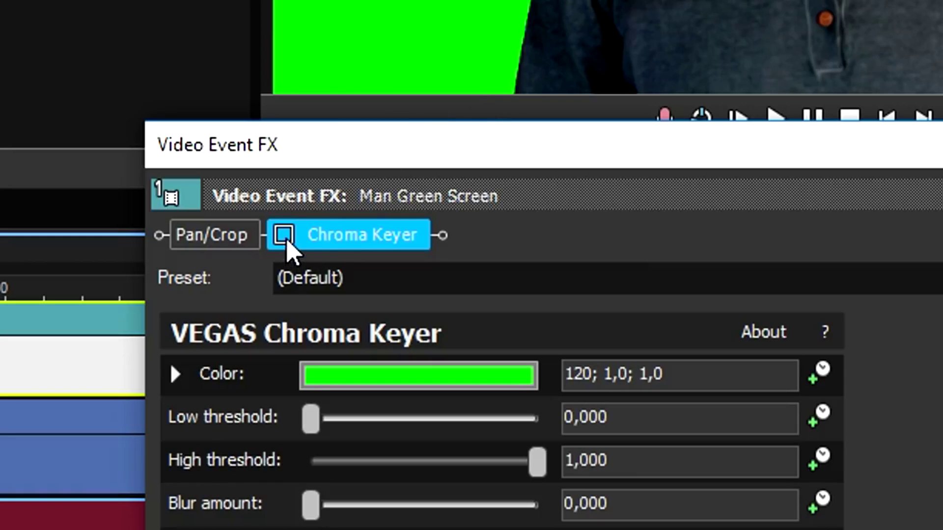
left_click(284, 236)
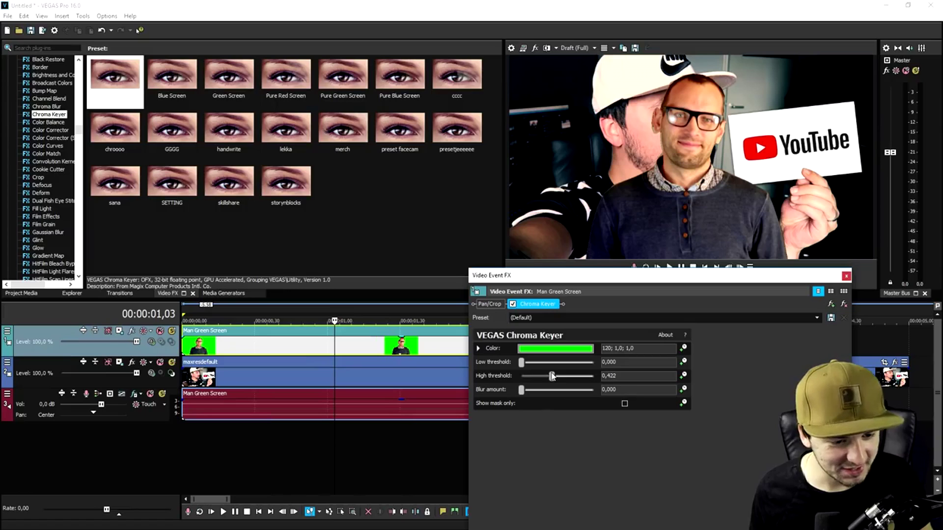
Step: Refine the key with low threshold 0,000 and high threshold 0,354, close the effect window, and return to the timeline start
left_click_drag(552, 382, 527, 364)
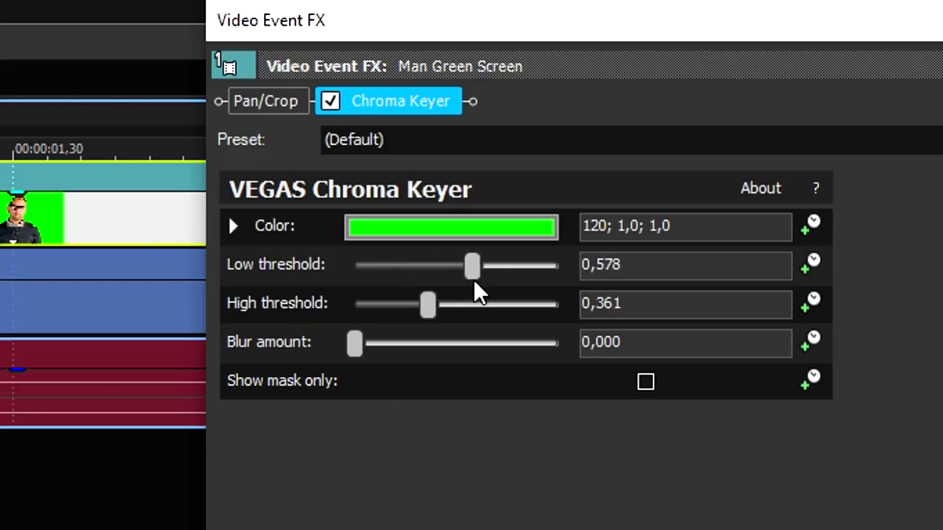
left_click_drag(474, 279, 357, 284)
mouse_move(428, 306)
left_mouse_down()
mouse_move(488, 309)
mouse_move(430, 310)
left_mouse_up()
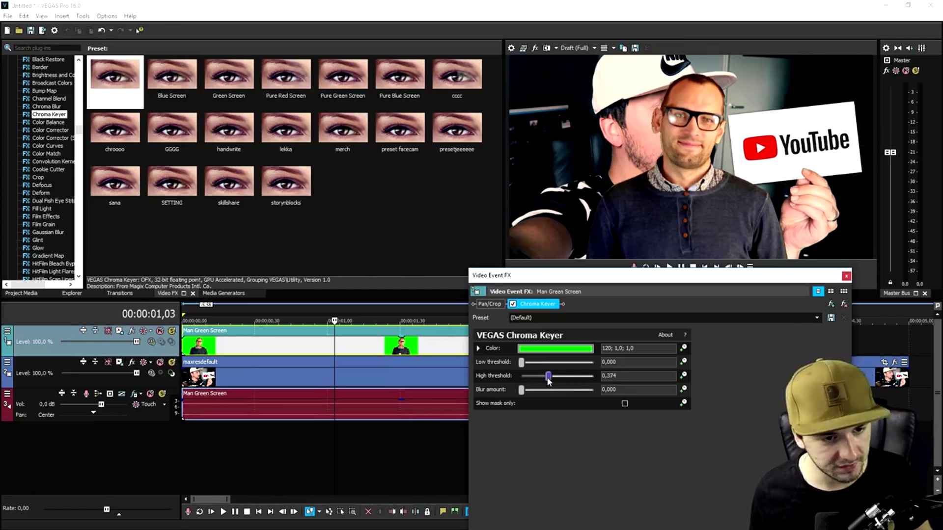
mouse_move(549, 381)
left_mouse_down()
mouse_move(582, 378)
mouse_move(555, 378)
left_mouse_up()
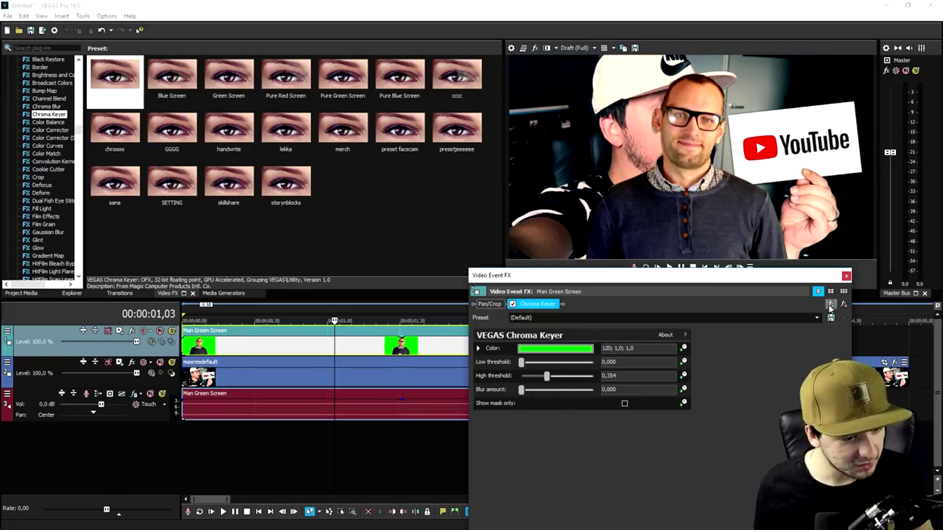
left_click(846, 276)
key("ctrl+Home")
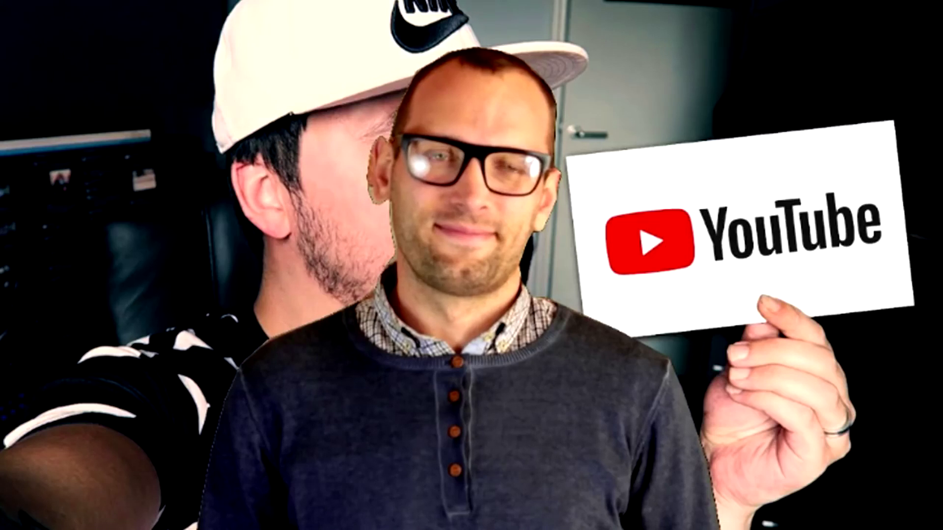